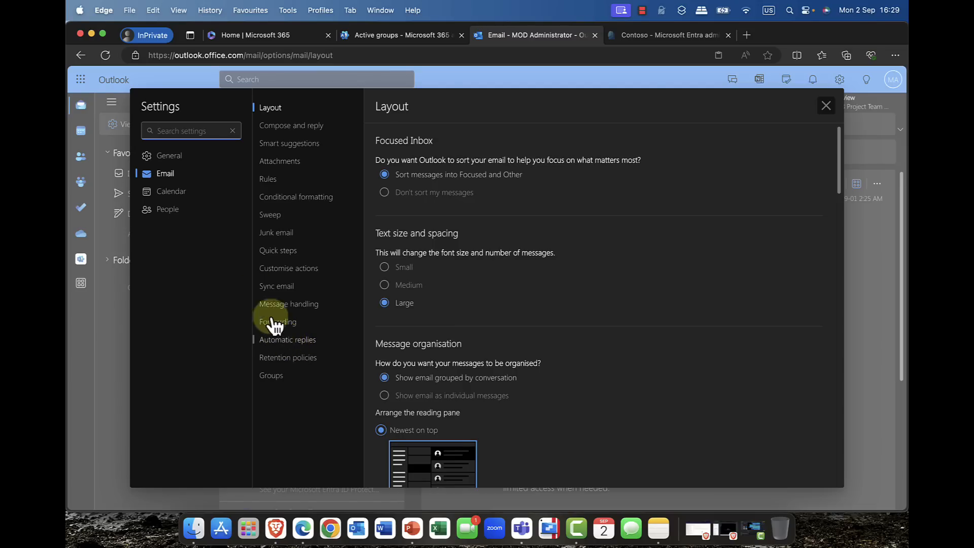
# Step: Turn on automatic replies and paste the prepared weekend-away message as the reply for senders inside the organisation
pyautogui.click(293, 343)
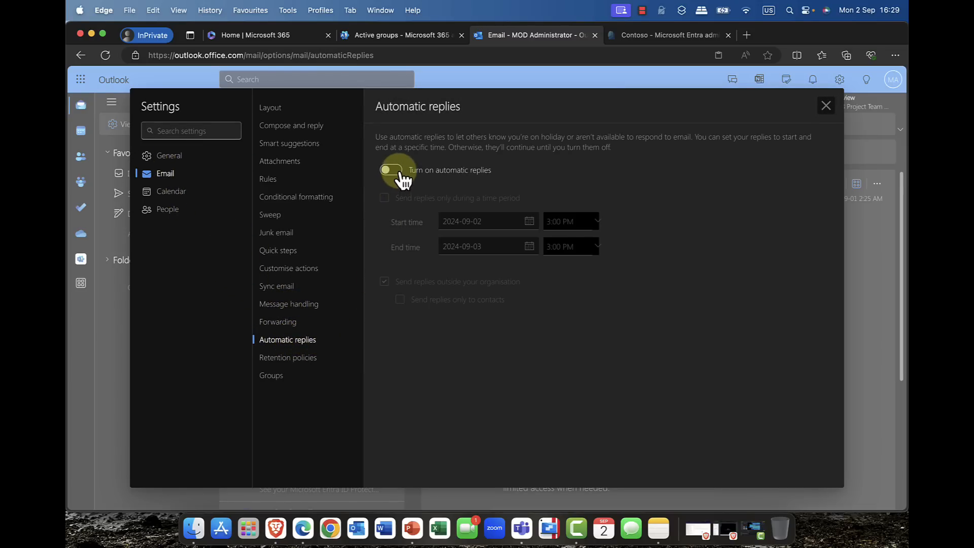
pyautogui.click(391, 170)
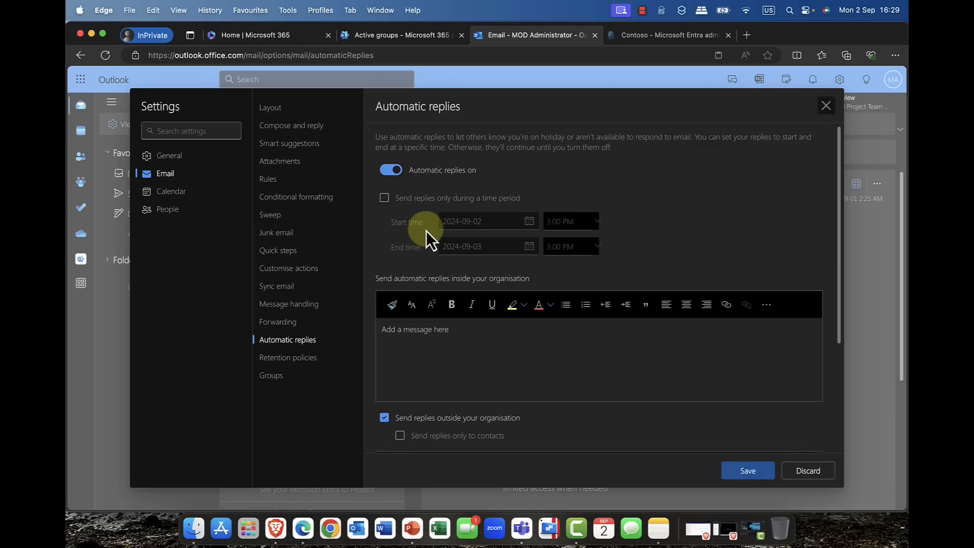
pyautogui.click(415, 333)
pyautogui.rightClick(416, 333)
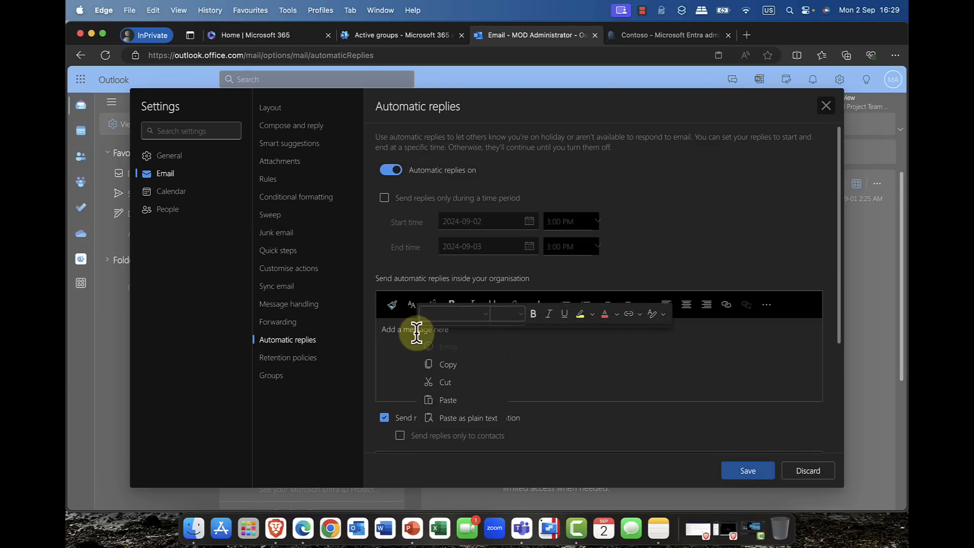
pyautogui.click(440, 396)
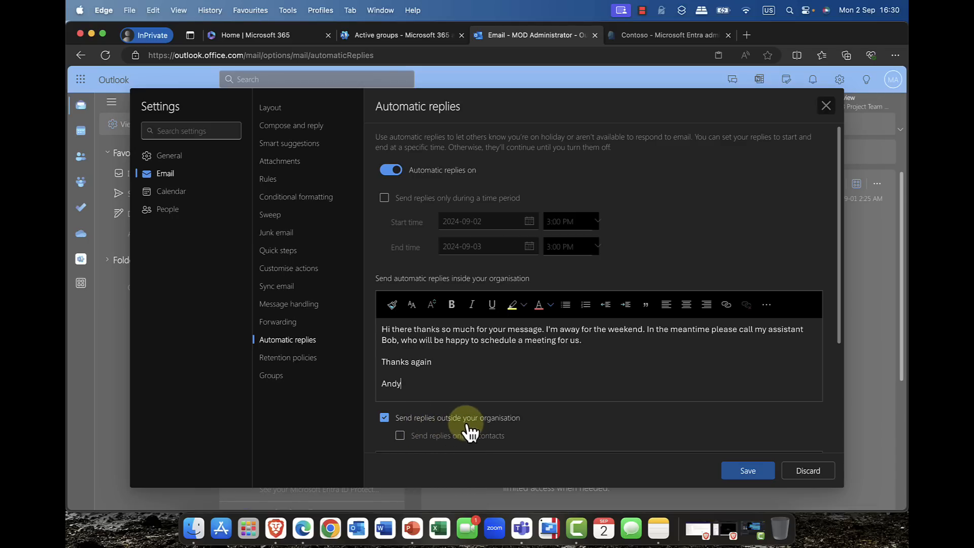
pyautogui.scroll(-5, 449, 423)
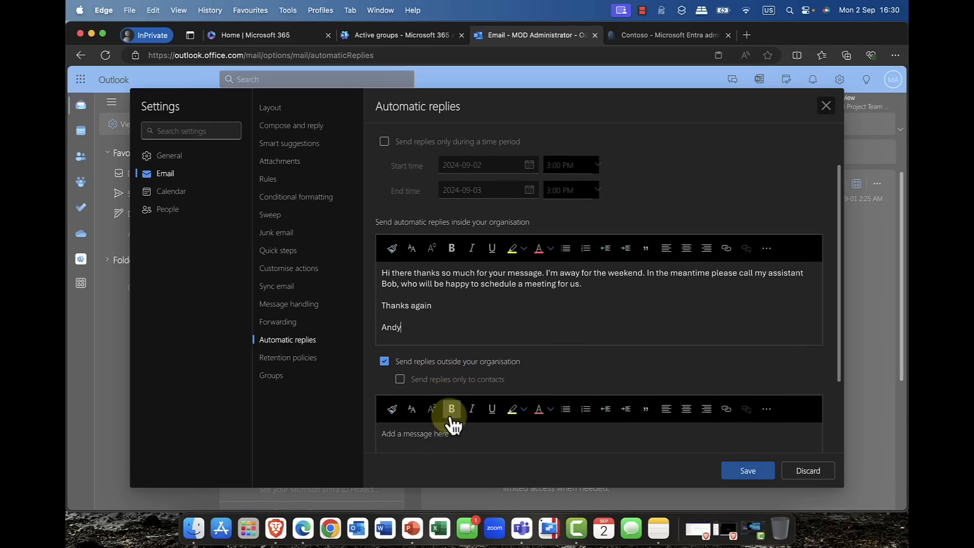
pyautogui.scroll(-1, 446, 400)
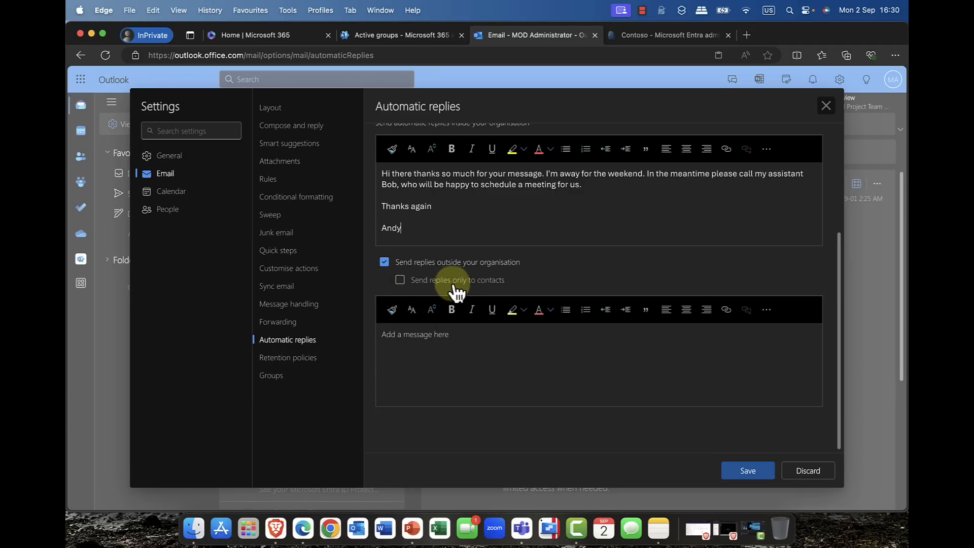
pyautogui.scroll(3, 472, 293)
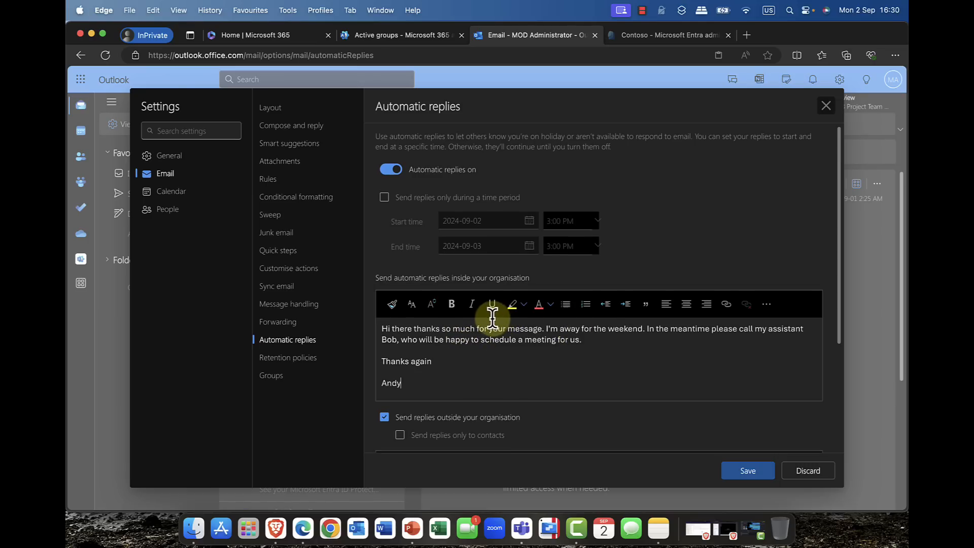
# Step: Try restricting the replies to a set time period, and switch automatic replies off
pyautogui.click(386, 197)
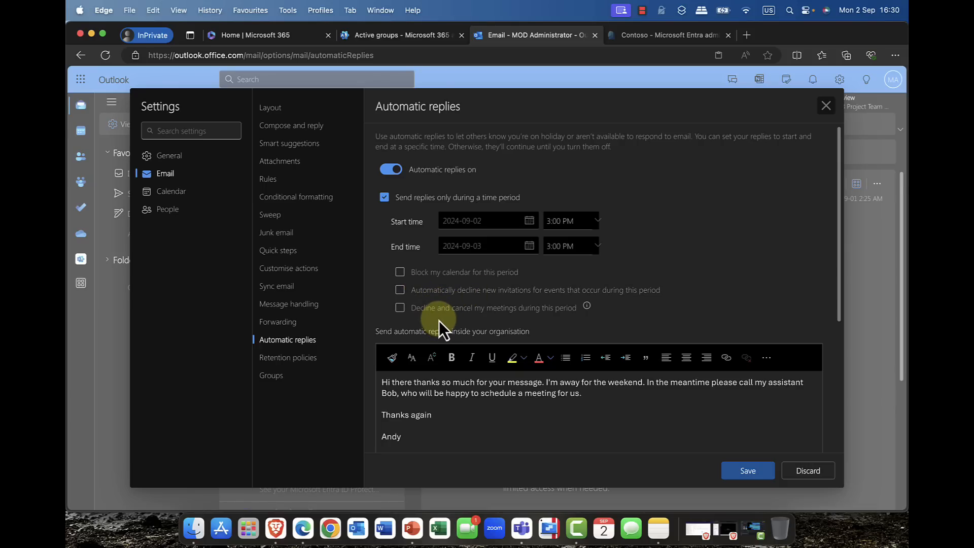
pyautogui.scroll(-1, 437, 310)
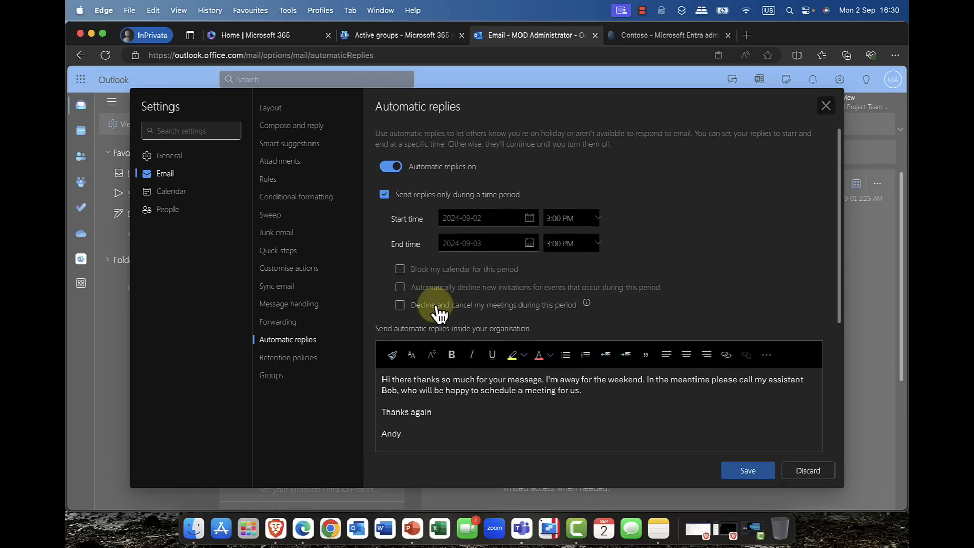
pyautogui.click(386, 196)
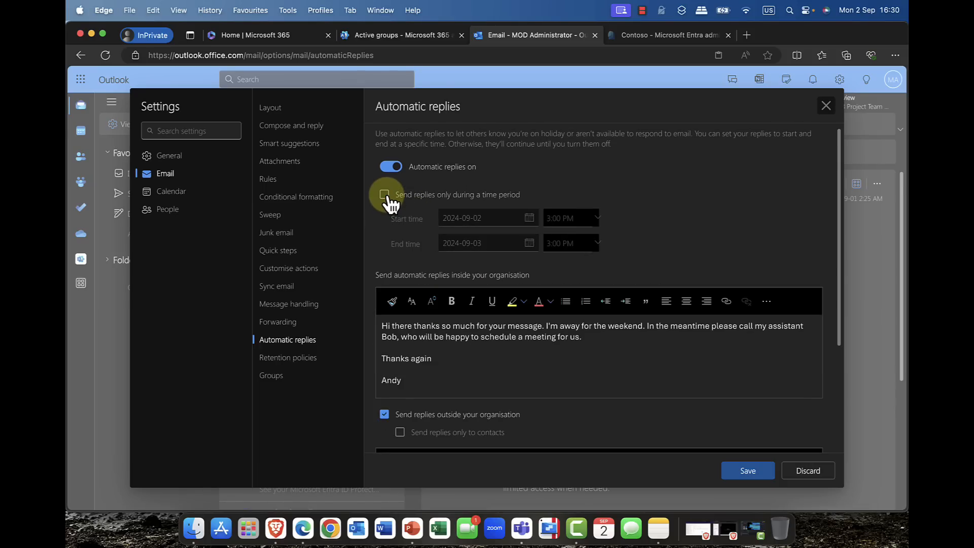
pyautogui.click(398, 170)
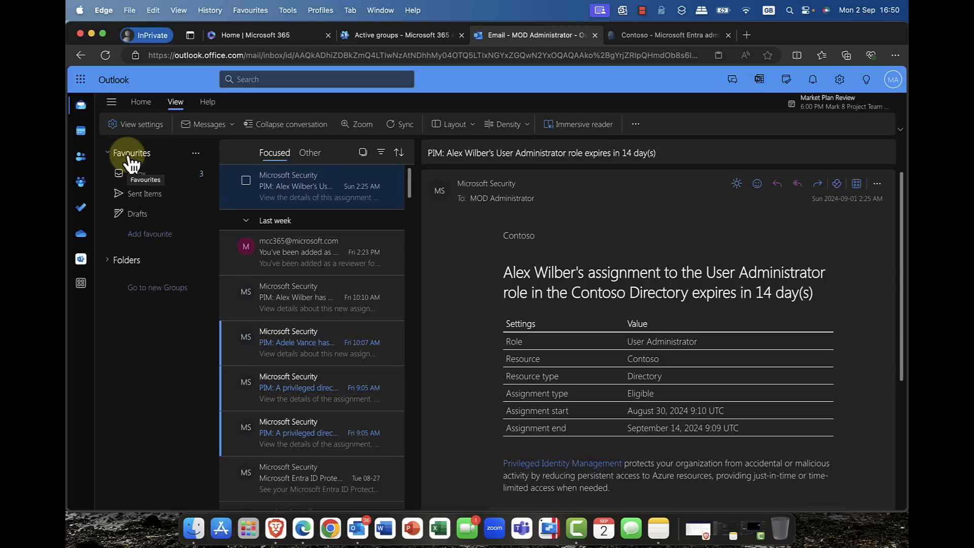
# Step: Start a new email signature named Sig1 in the compose and reply settings
pyautogui.click(129, 122)
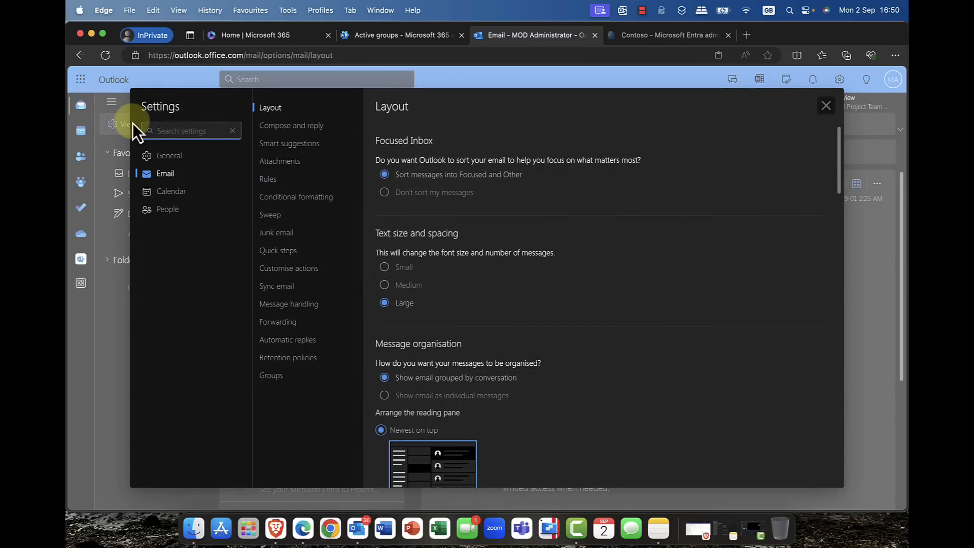
pyautogui.click(286, 128)
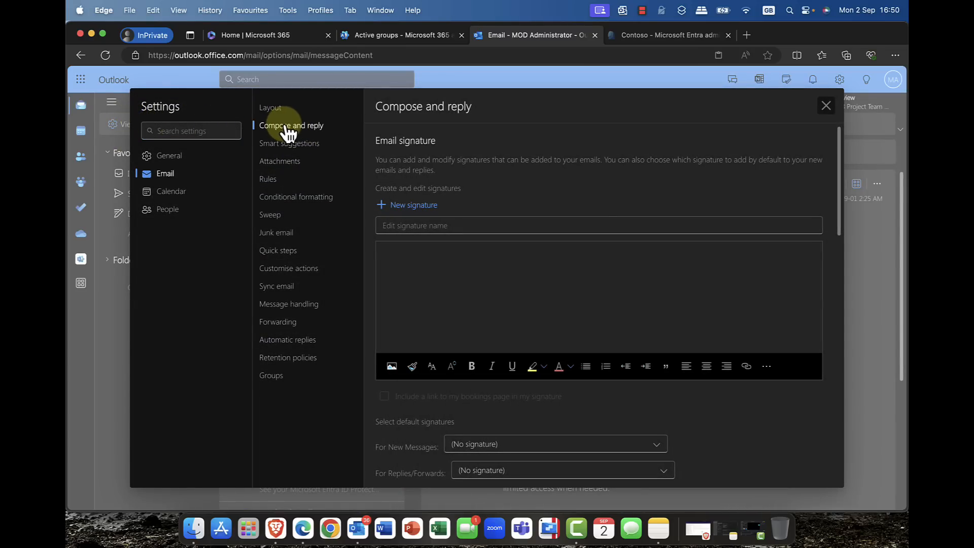
pyautogui.click(412, 225)
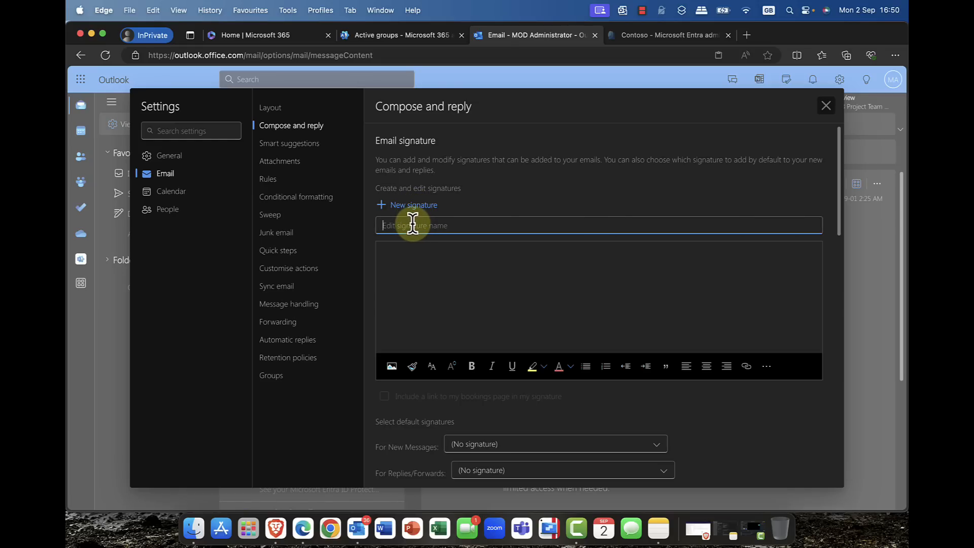
pyautogui.write('Sig1')
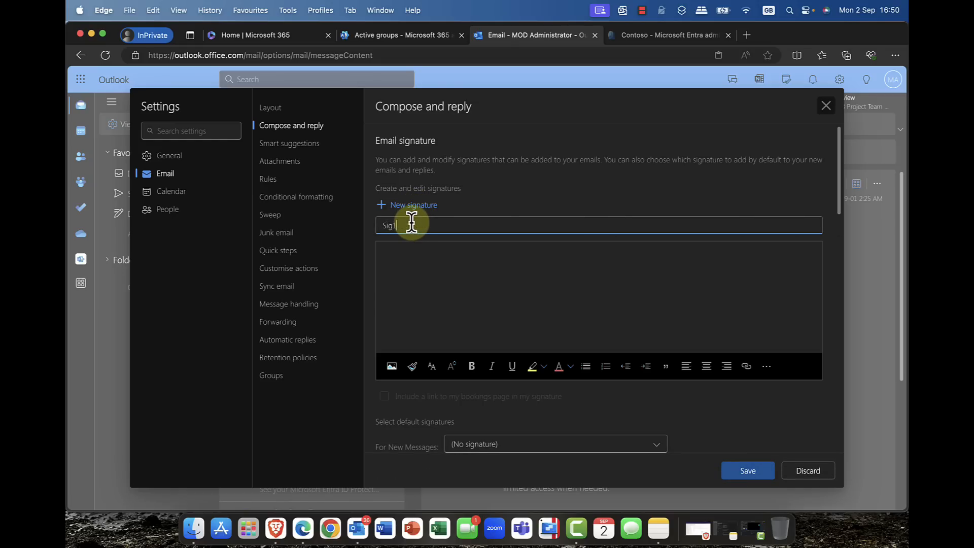
# Step: Paste the prepared signature block with name, job title, company and links into the Sig1 body and save it
pyautogui.rightClick(412, 256)
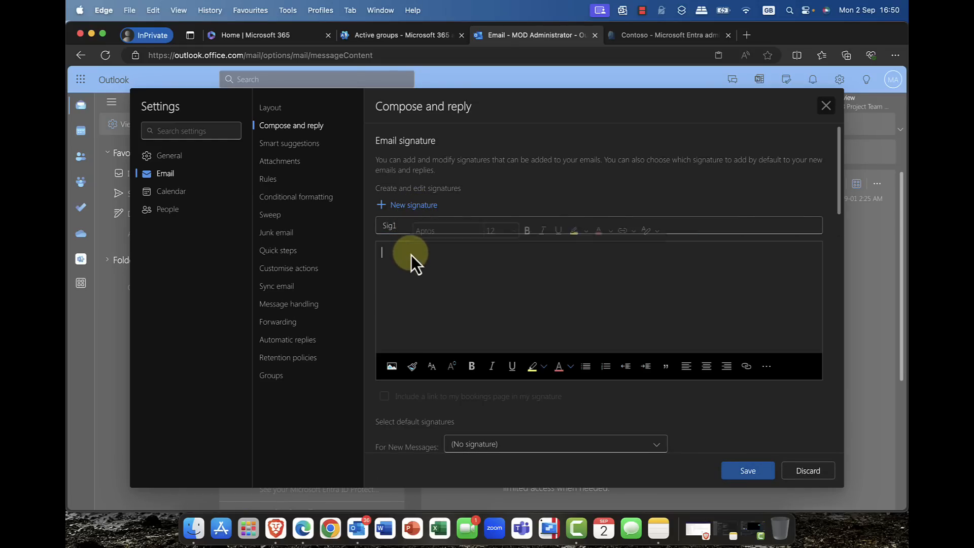
pyautogui.click(437, 316)
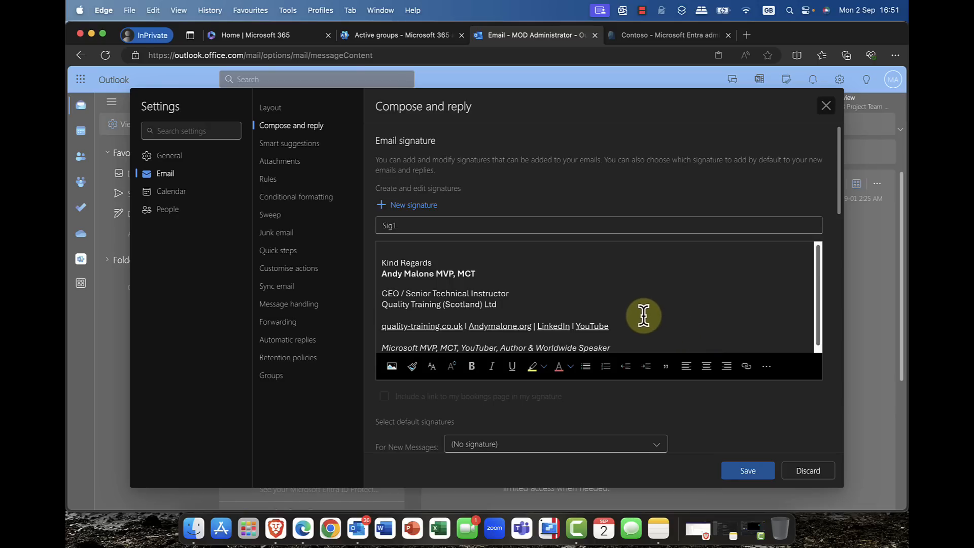
pyautogui.scroll(-1, 550, 291)
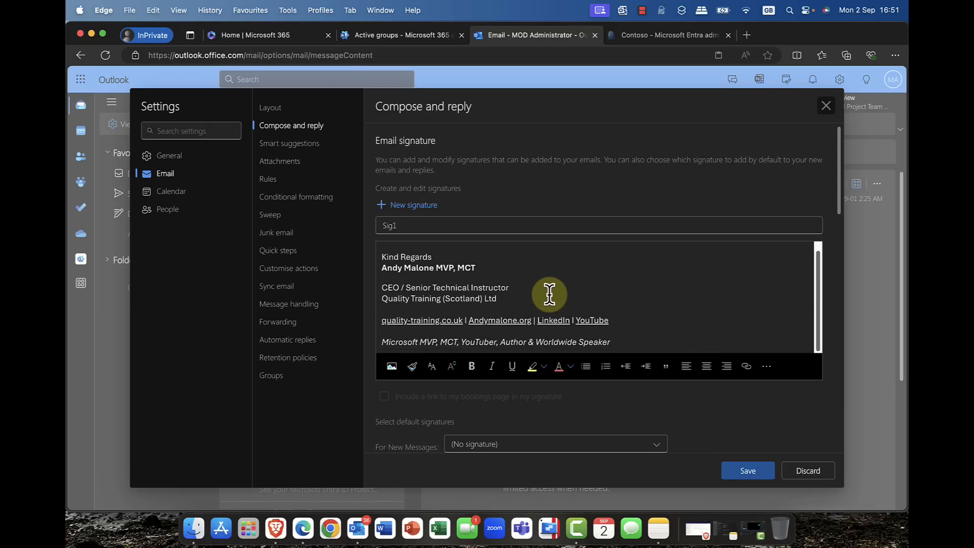
pyautogui.scroll(-1, 607, 419)
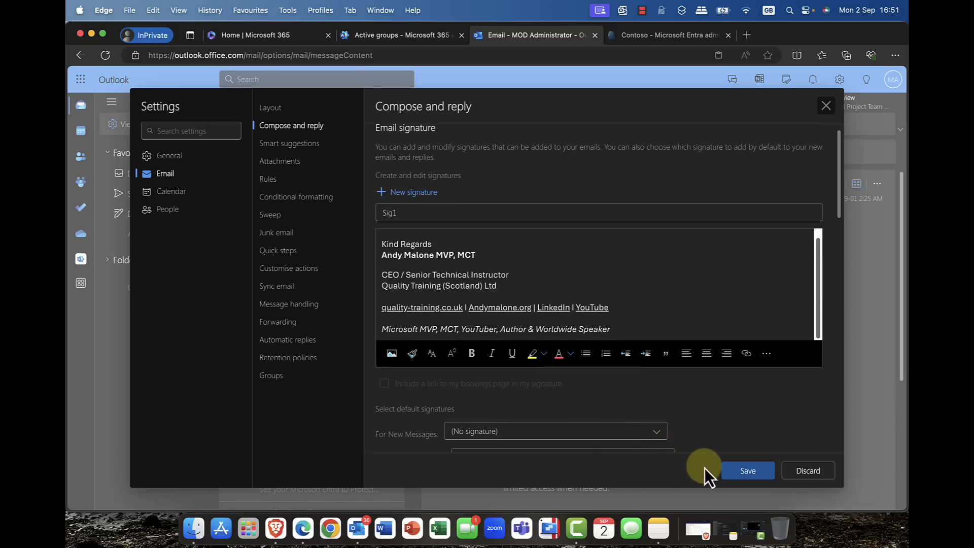
pyautogui.click(750, 475)
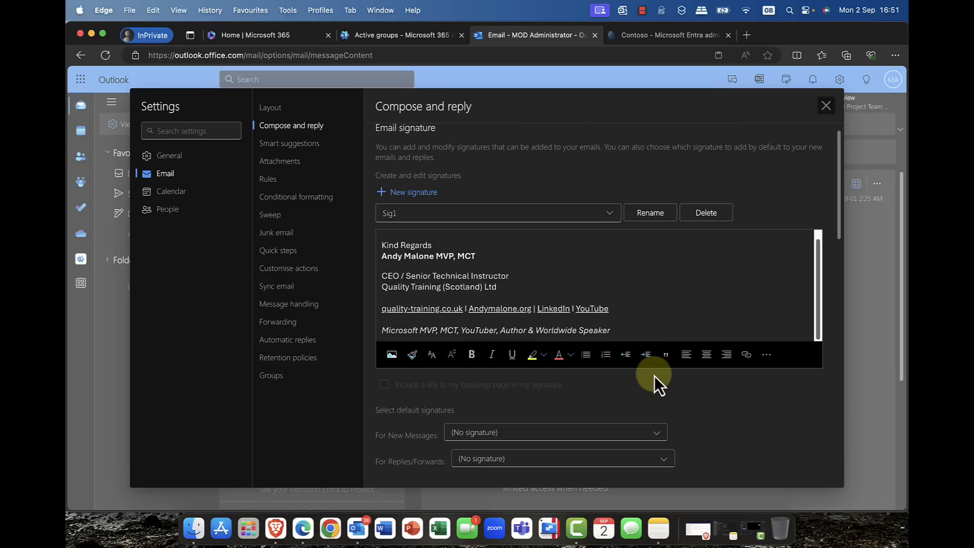
# Step: Set Sig1 as the default signature for both new messages and replies/forwards
pyautogui.scroll(-5, 654, 376)
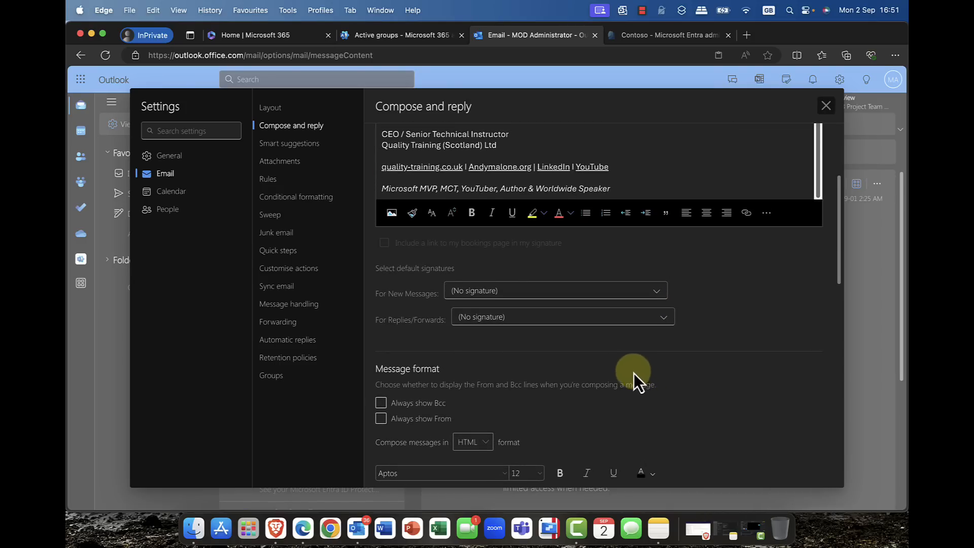
pyautogui.click(658, 290)
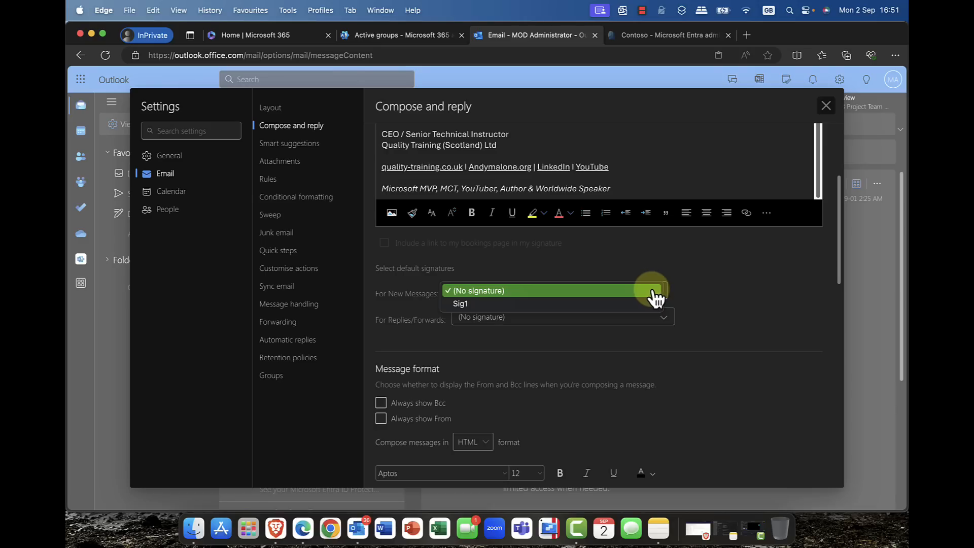
pyautogui.click(630, 305)
pyautogui.click(662, 318)
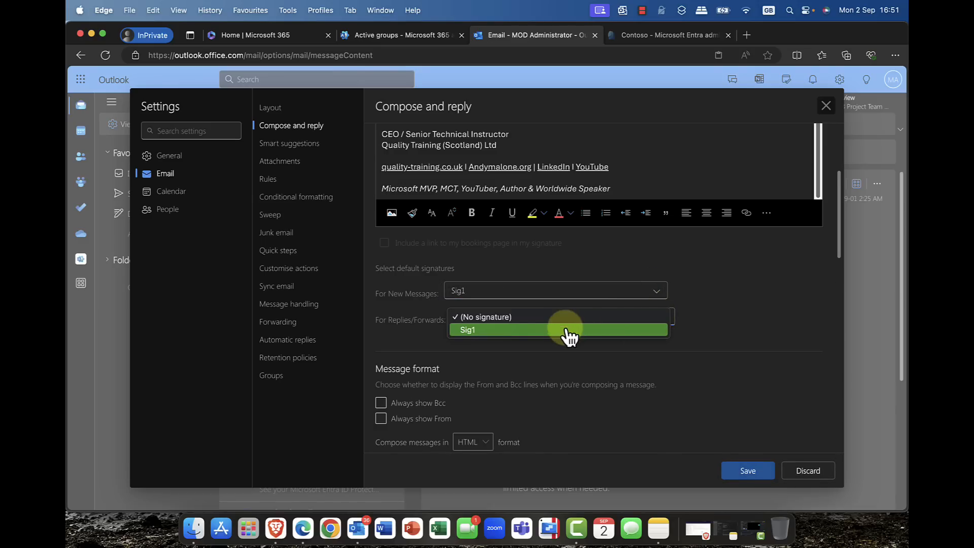
pyautogui.click(539, 331)
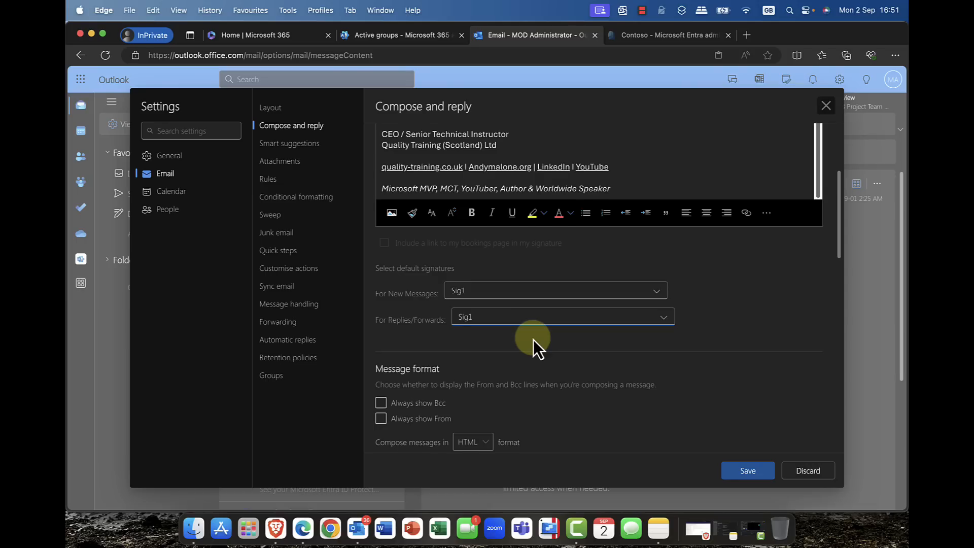
# Step: Set the Undo send delay to 10 seconds and save the compose and reply settings
pyautogui.scroll(-6, 533, 339)
pyautogui.scroll(-3, 530, 334)
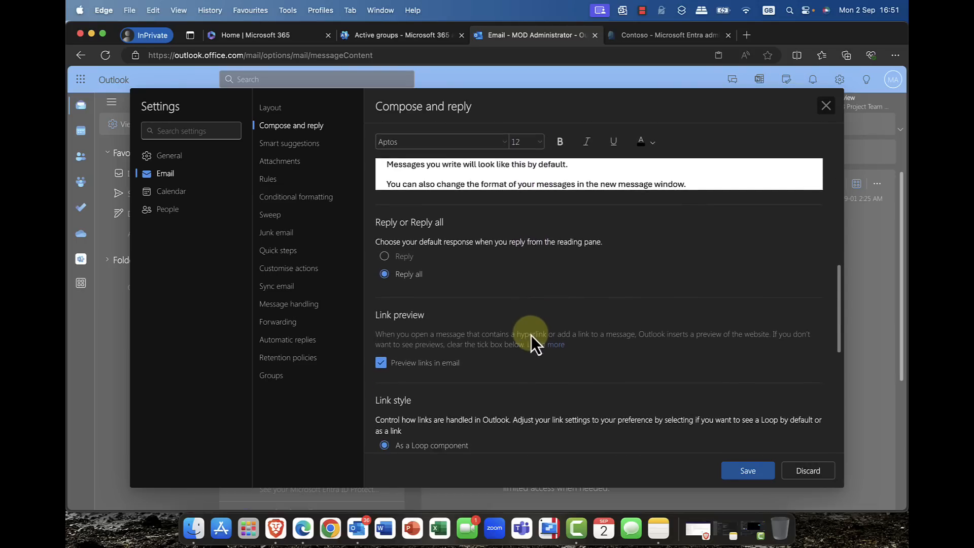
pyautogui.scroll(-3, 531, 336)
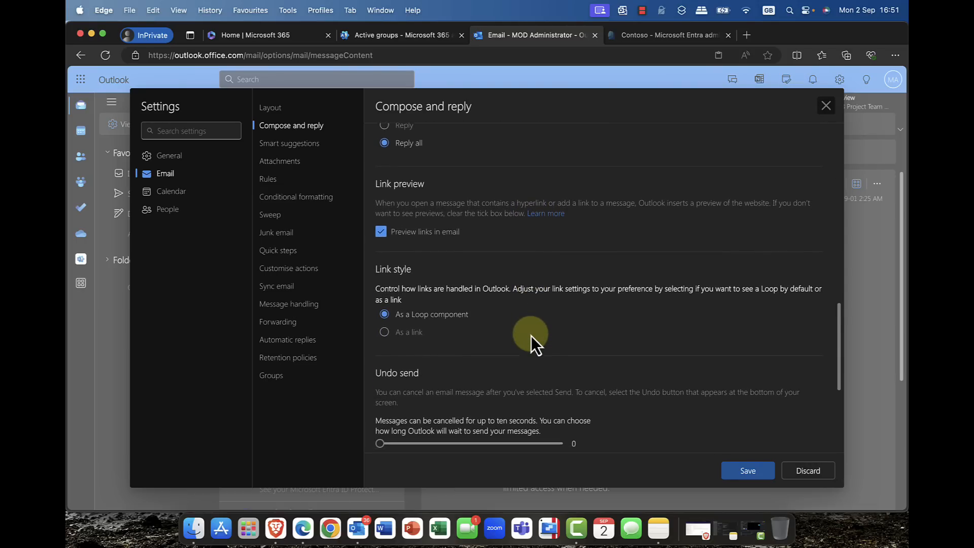
pyautogui.scroll(-2, 531, 336)
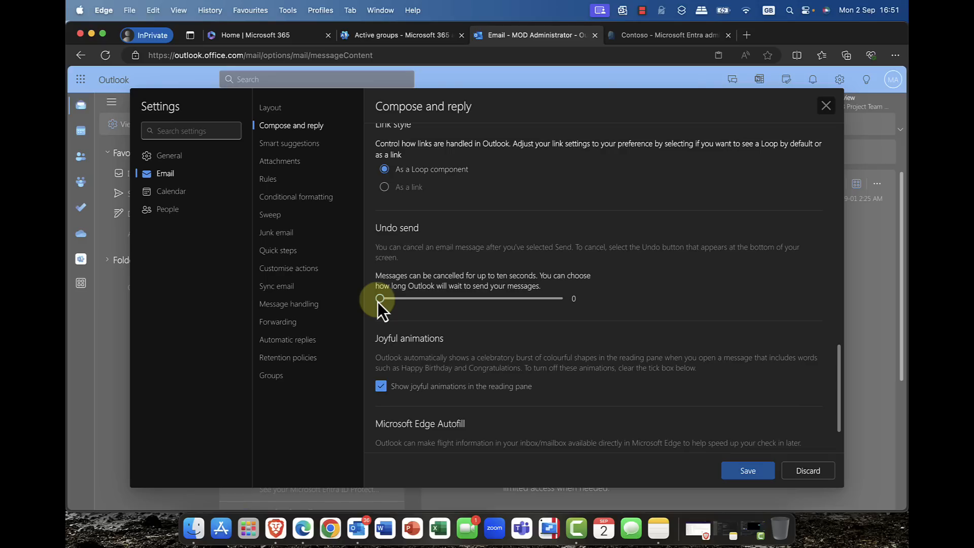
pyautogui.moveTo(427, 299); pyautogui.dragTo(538, 301)
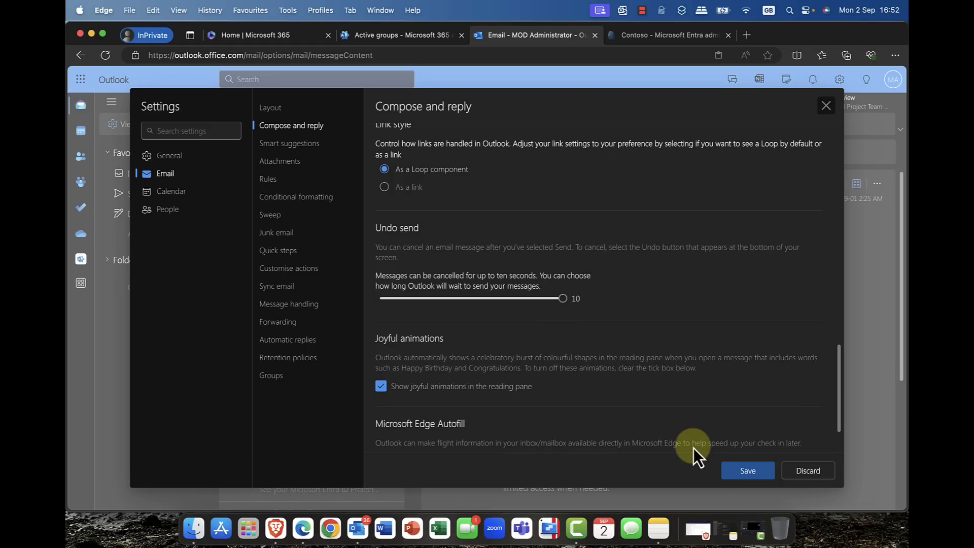
pyautogui.click(748, 471)
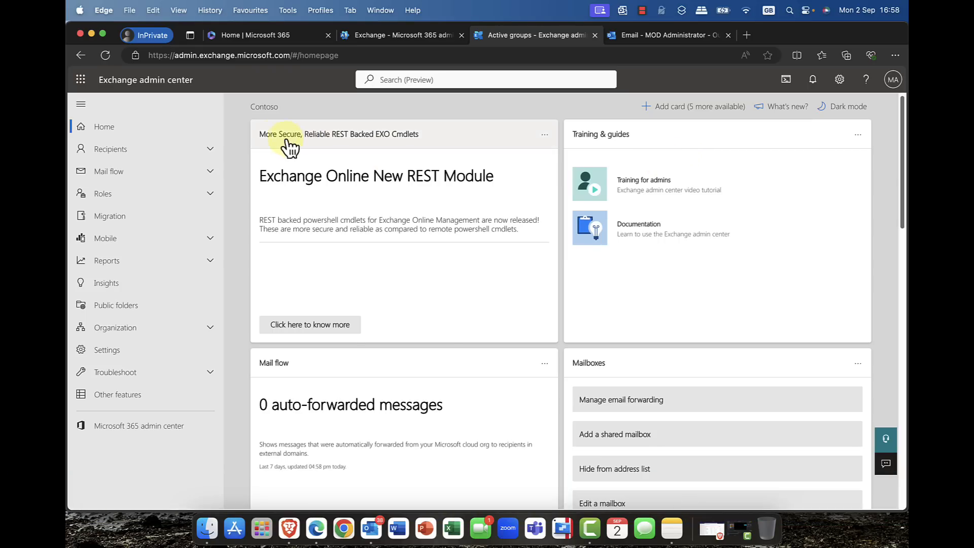
# Step: In the Exchange admin center, open the first user mailbox in the recipients' mailbox list and show its mail flow settings
pyautogui.click(210, 148)
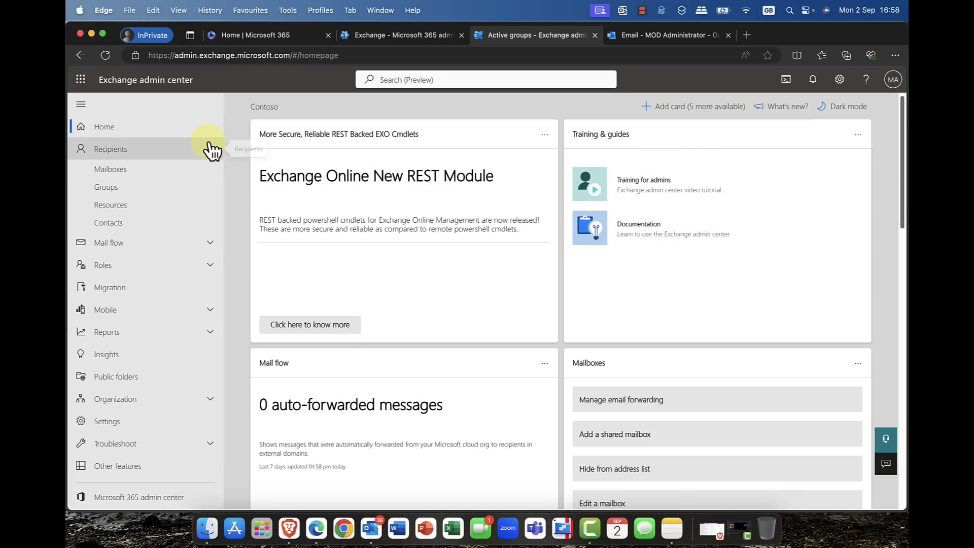
pyautogui.click(112, 172)
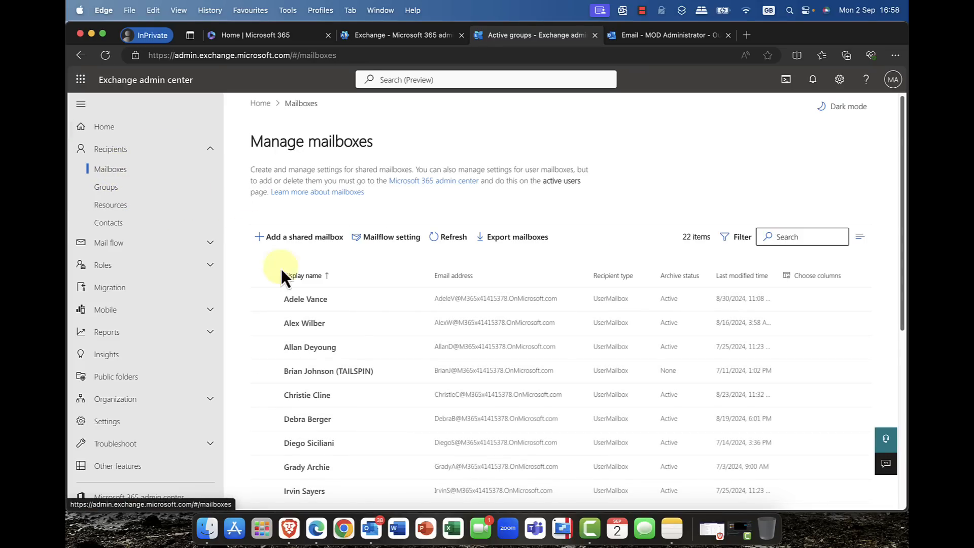
pyautogui.click(303, 300)
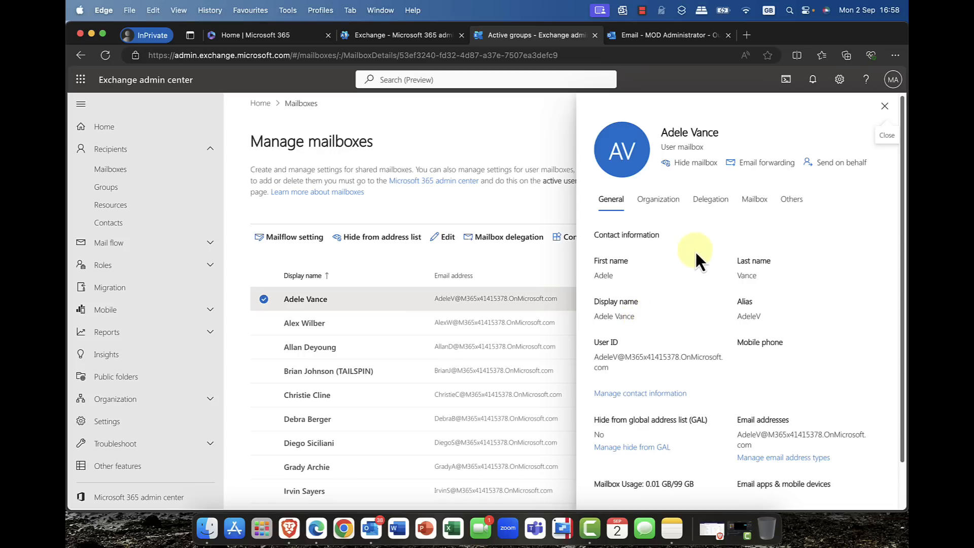
pyautogui.click(754, 200)
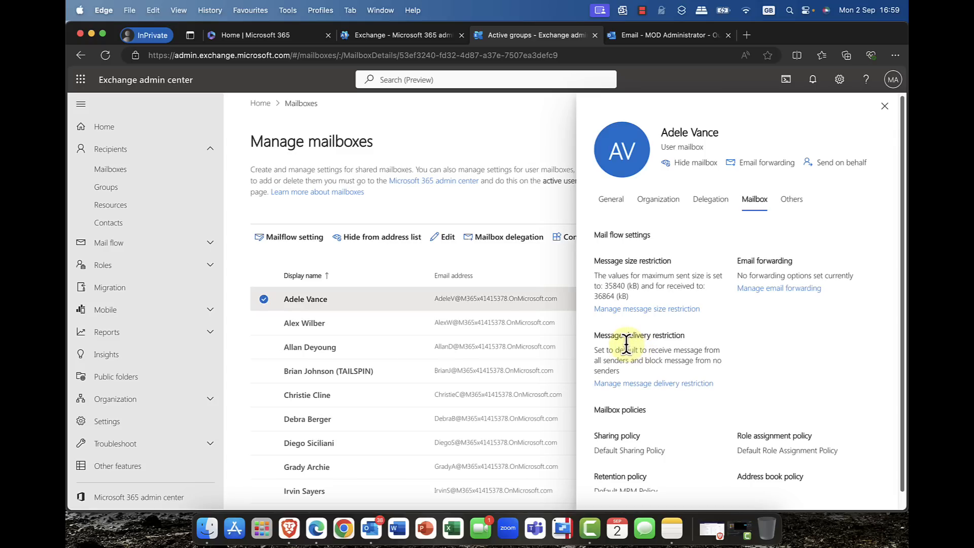
# Step: Open the mailbox's message size restrictions and set the maximum size for sent messages to 153600 KB
pyautogui.click(625, 311)
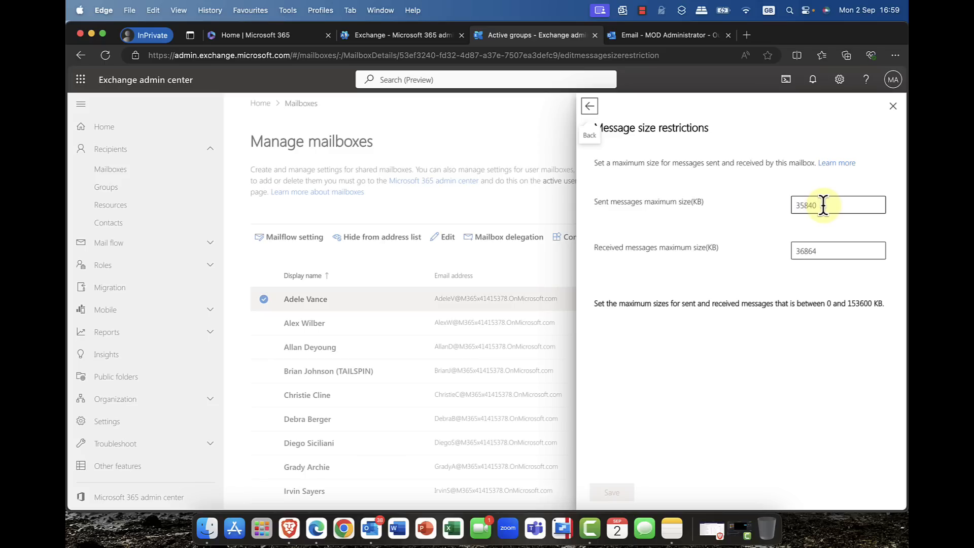
pyautogui.moveTo(820, 206); pyautogui.dragTo(771, 202)
pyautogui.press('BackSpace')
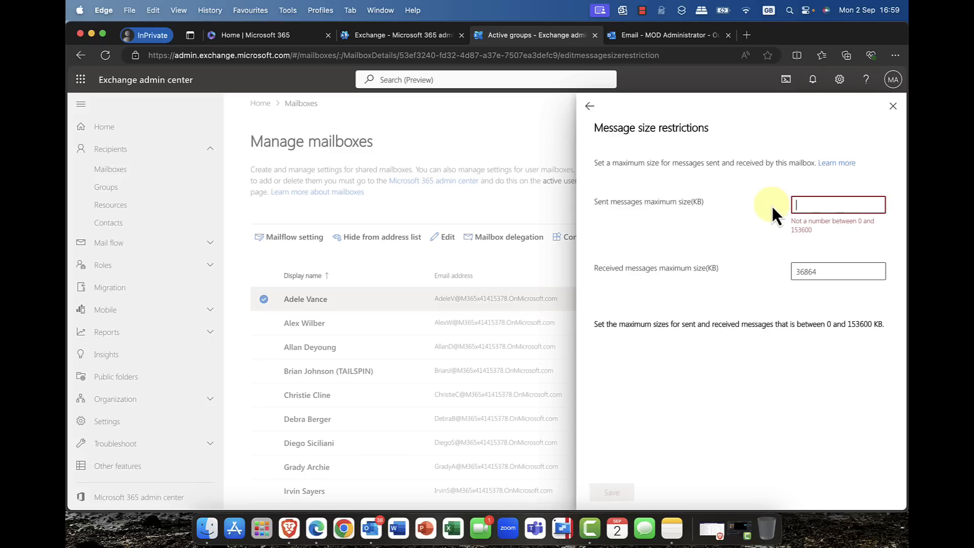
pyautogui.write('153600')
# Step: Set the maximum size for received messages to 153600 KB and save the message size restrictions
pyautogui.click(812, 251)
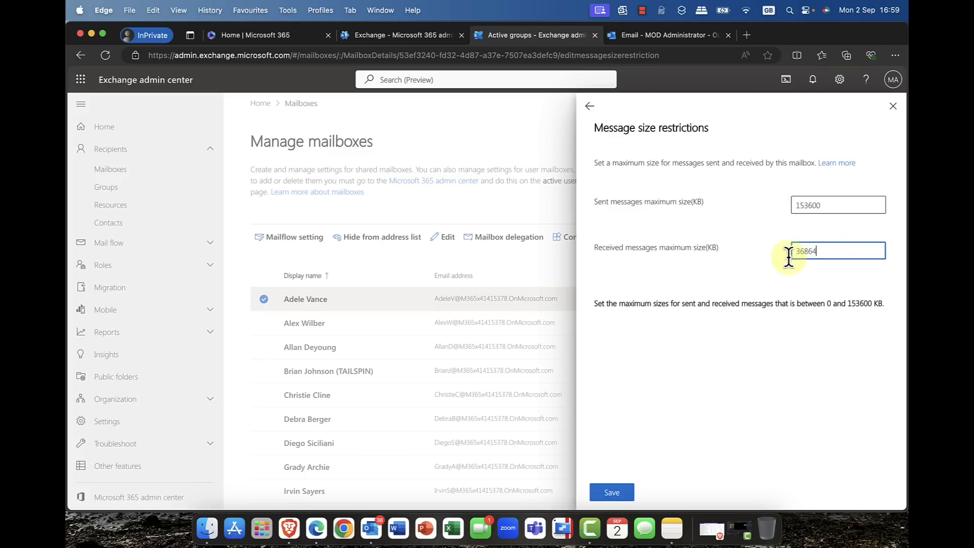
pyautogui.press('BackSpace')
pyautogui.press('BackSpace')
pyautogui.press('BackSpace')
pyautogui.press('BackSpace')
pyautogui.press('BackSpace')
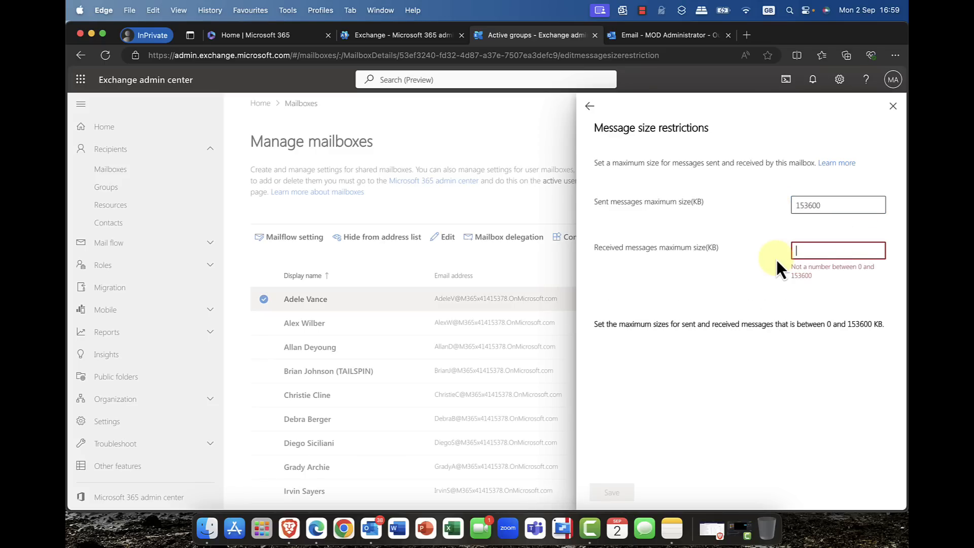
pyautogui.write('153600')
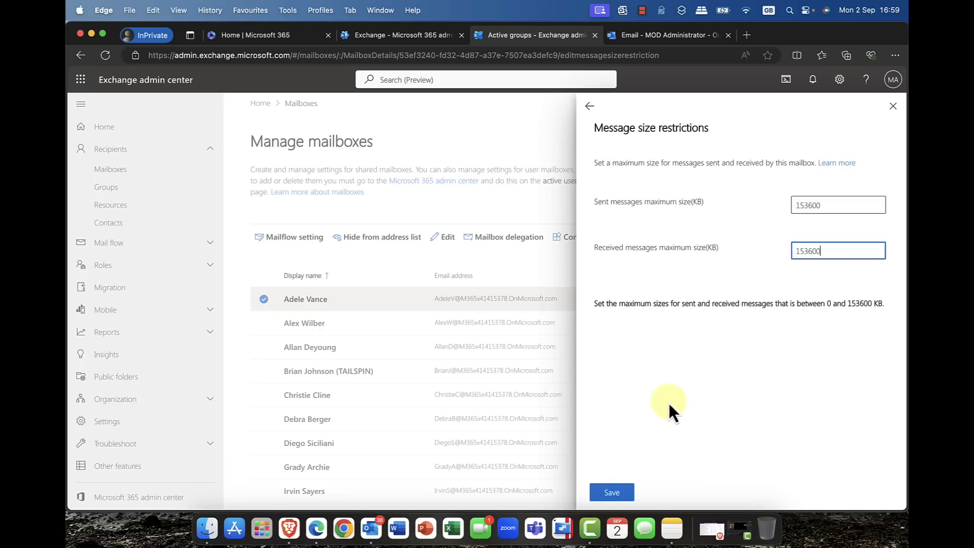
pyautogui.click(620, 493)
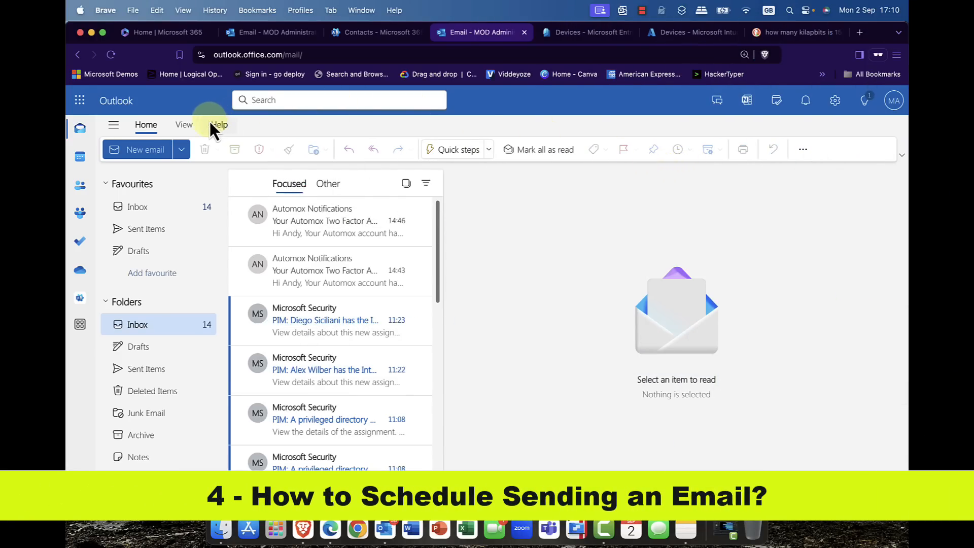
# Step: In Outlook, start a new email and paste the administrator's email address as the recipient
pyautogui.click(138, 150)
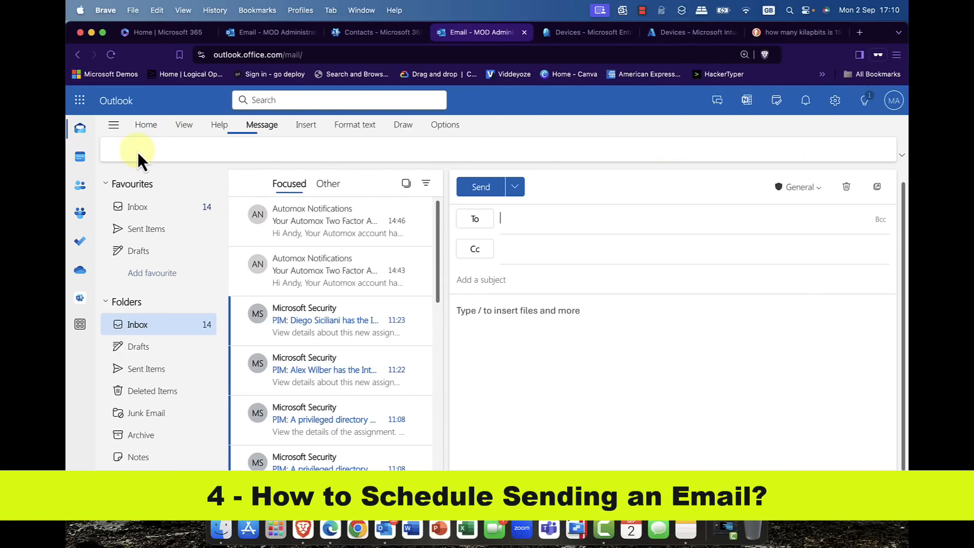
pyautogui.rightClick(524, 221)
pyautogui.click(539, 299)
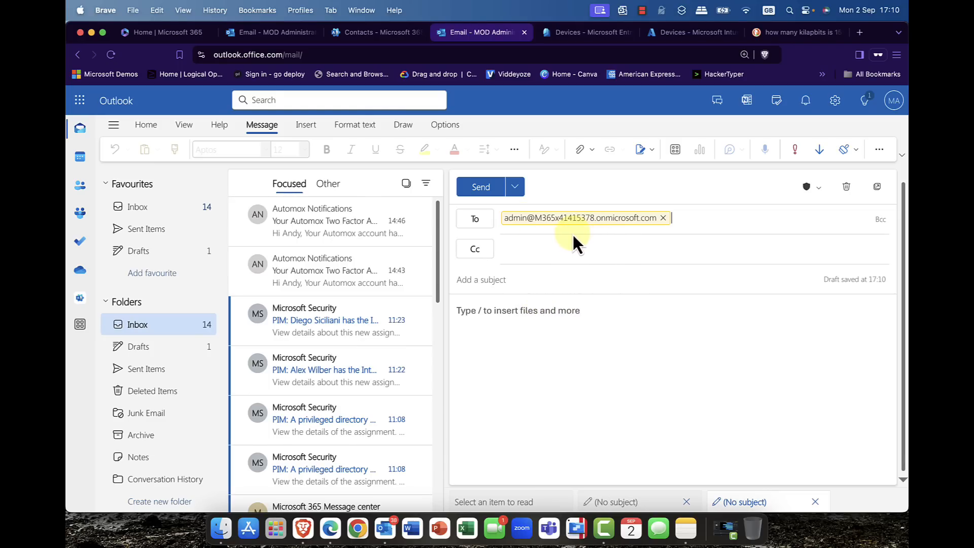
# Step: Give the email the subject "Lets have a meeting" and the body text "This is a message"
pyautogui.click(530, 281)
pyautogui.write('Lets h')
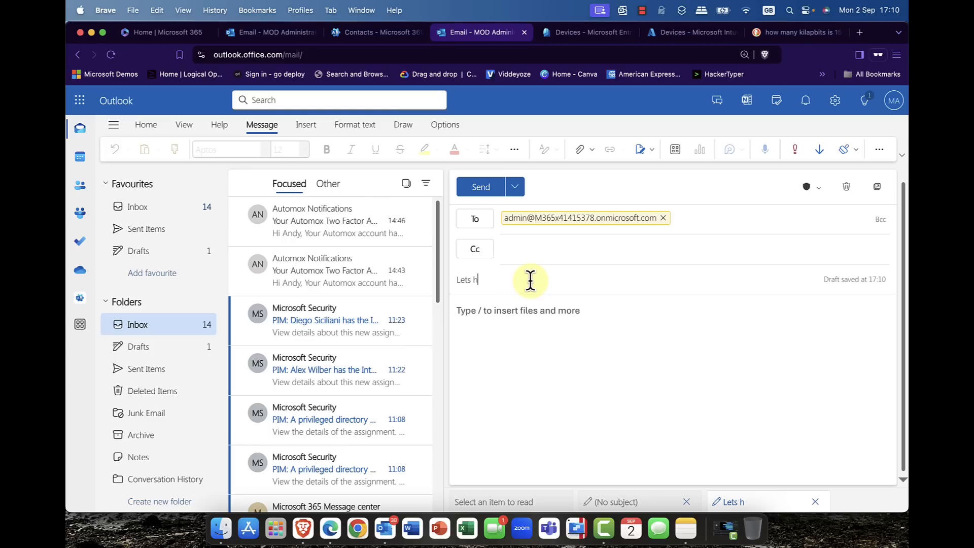
pyautogui.write('ave a meeting')
pyautogui.click(524, 322)
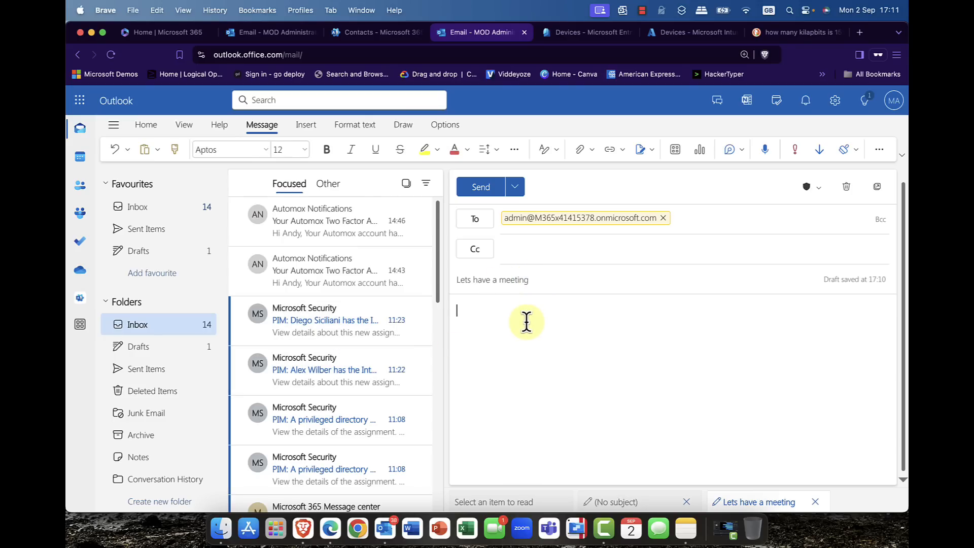
pyautogui.write('This is a message')
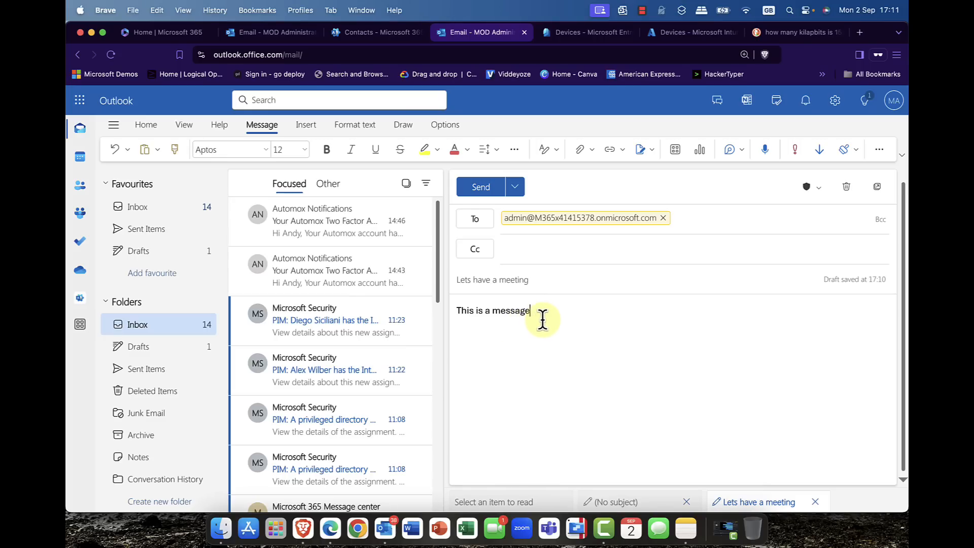
# Step: Schedule the email to be sent at a customised time, 03/09/2024 at 10:00
pyautogui.click(515, 189)
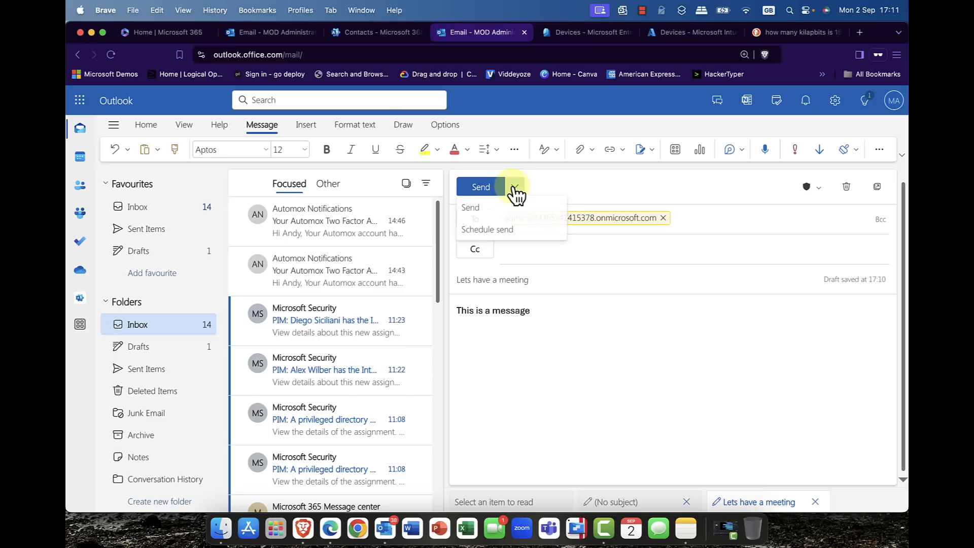
pyautogui.click(488, 231)
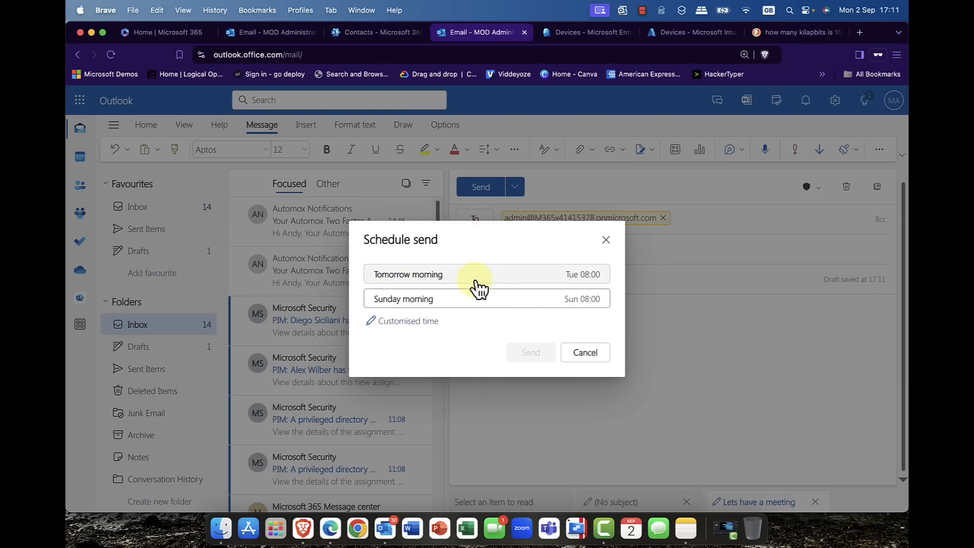
pyautogui.click(408, 329)
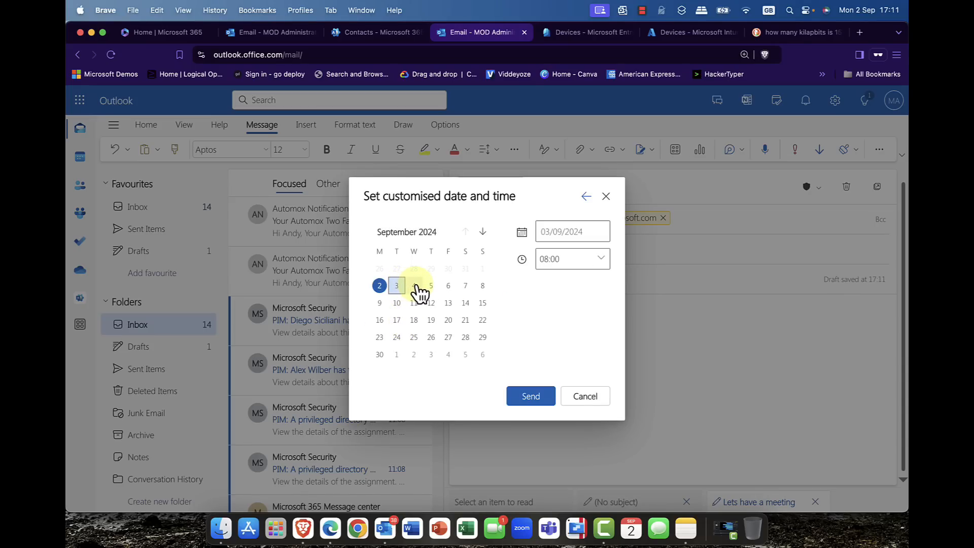
pyautogui.click(414, 289)
pyautogui.click(398, 287)
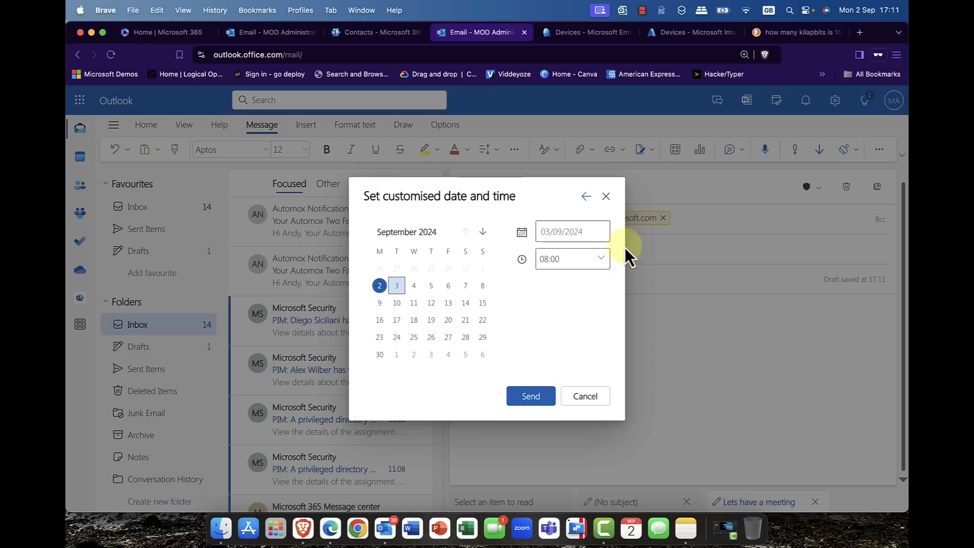
pyautogui.click(600, 263)
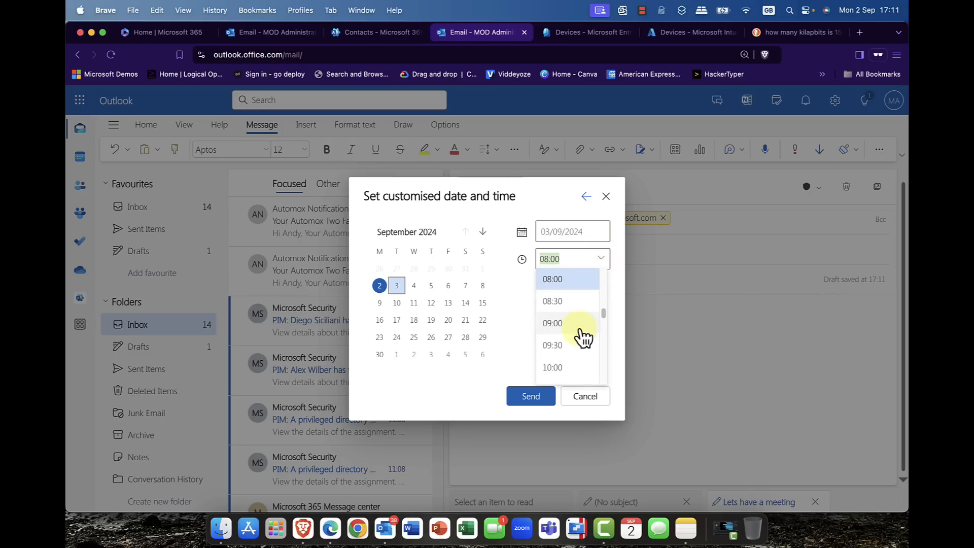
pyautogui.click(570, 368)
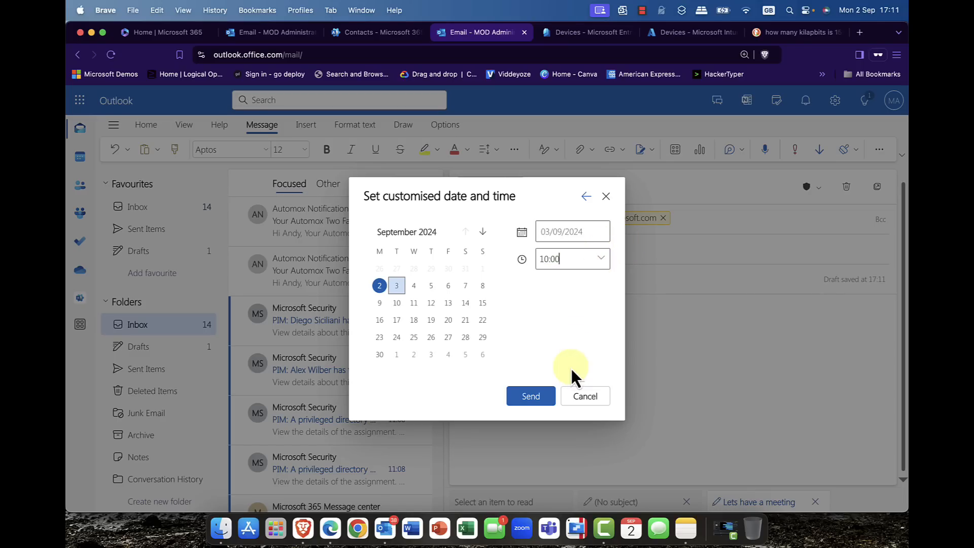
pyautogui.click(541, 405)
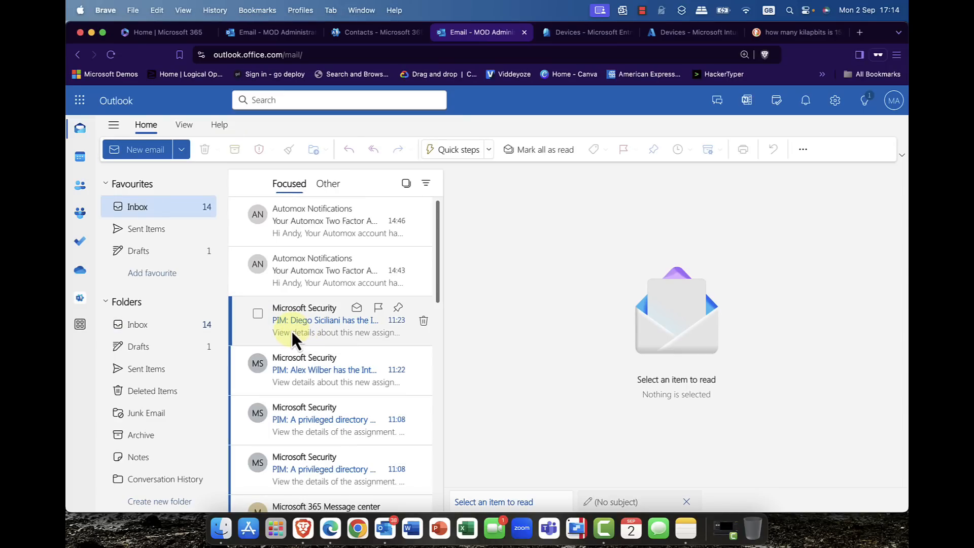
# Step: Look through the Sent Items and Drafts folders for the scheduled email
pyautogui.click(144, 229)
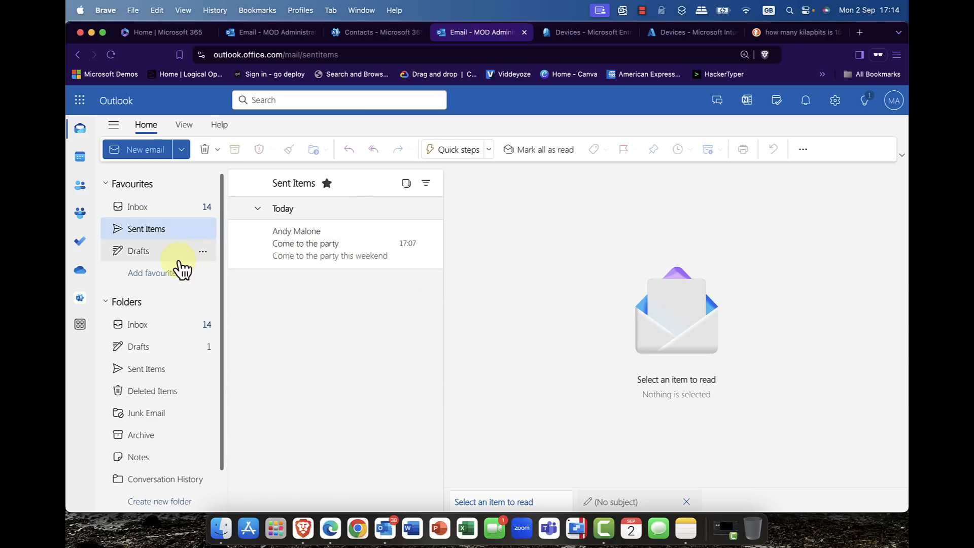
pyautogui.click(162, 258)
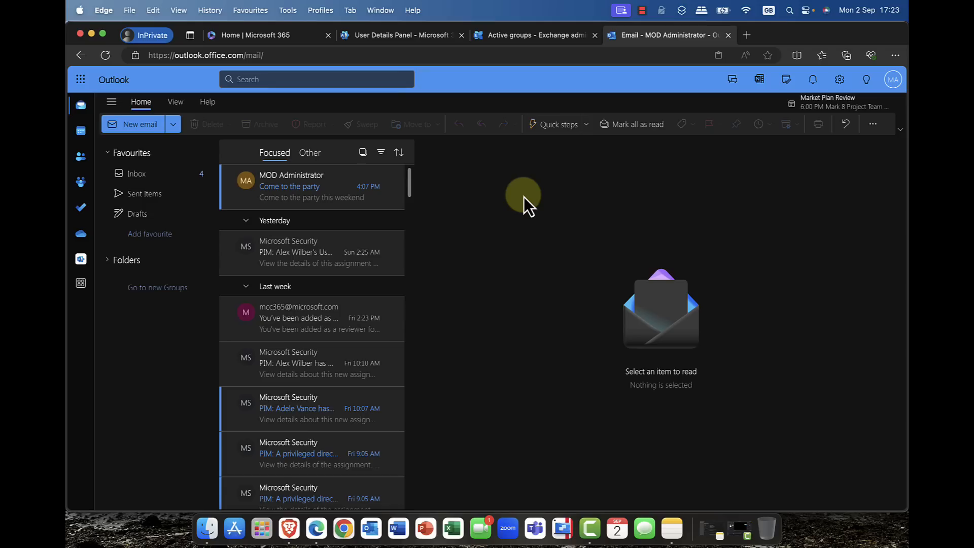
# Step: Go to the People section of Outlook to manage contacts
pyautogui.click(81, 162)
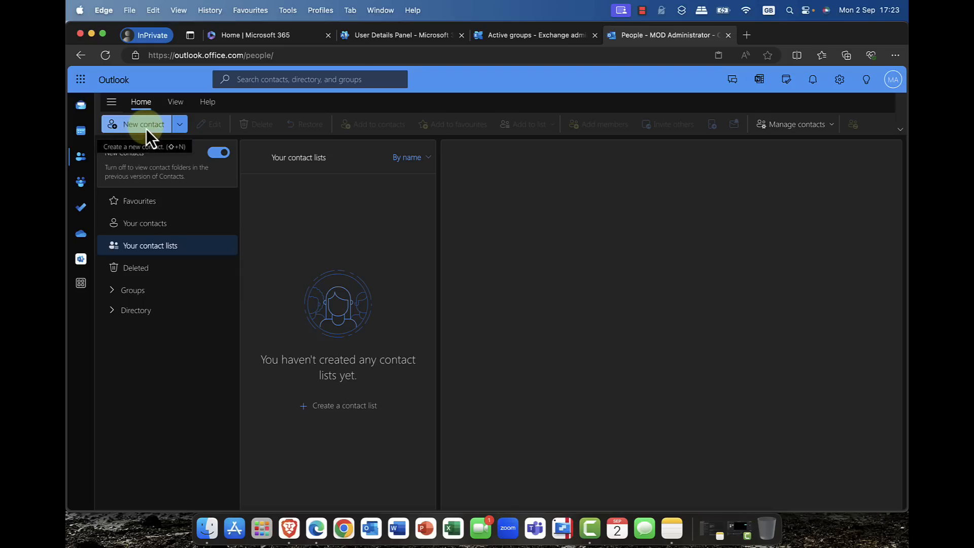
pyautogui.click(180, 125)
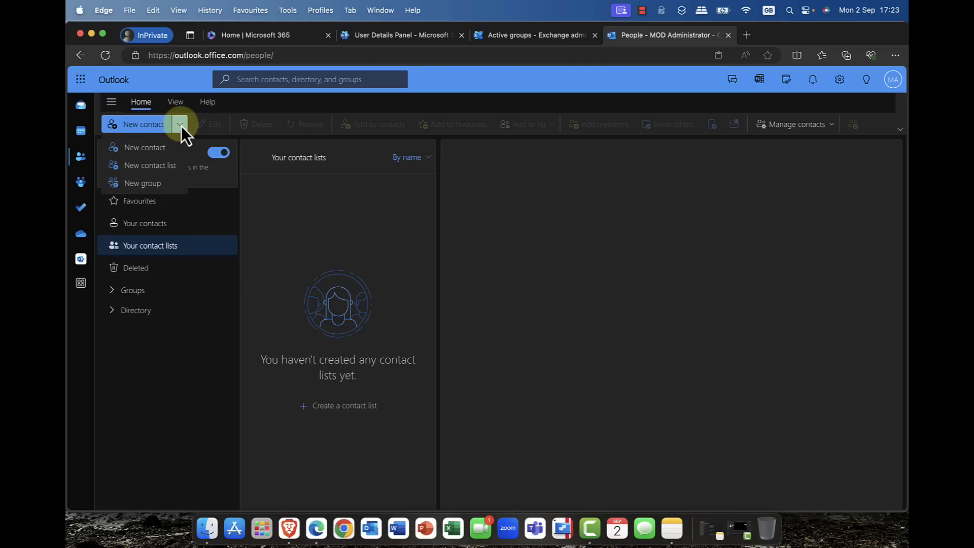
pyautogui.click(151, 182)
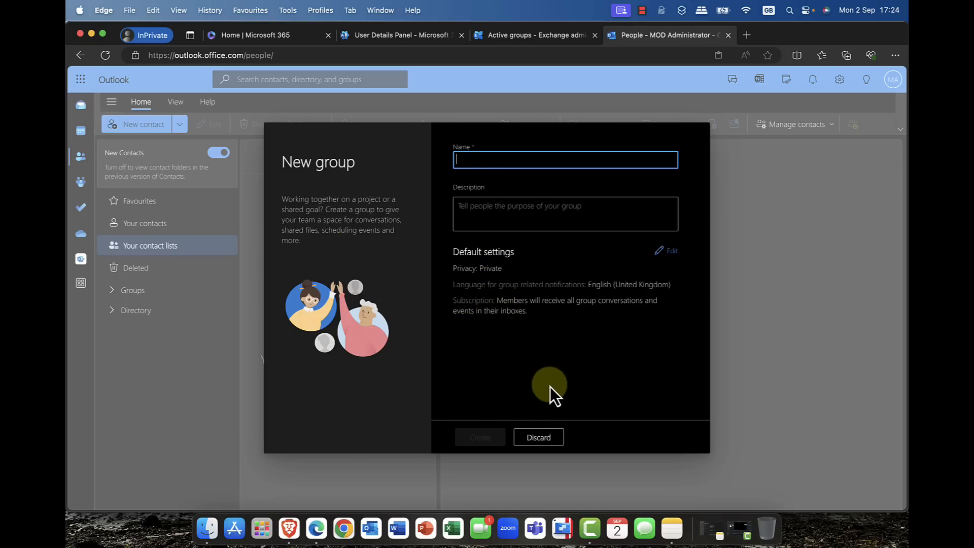
pyautogui.click(538, 440)
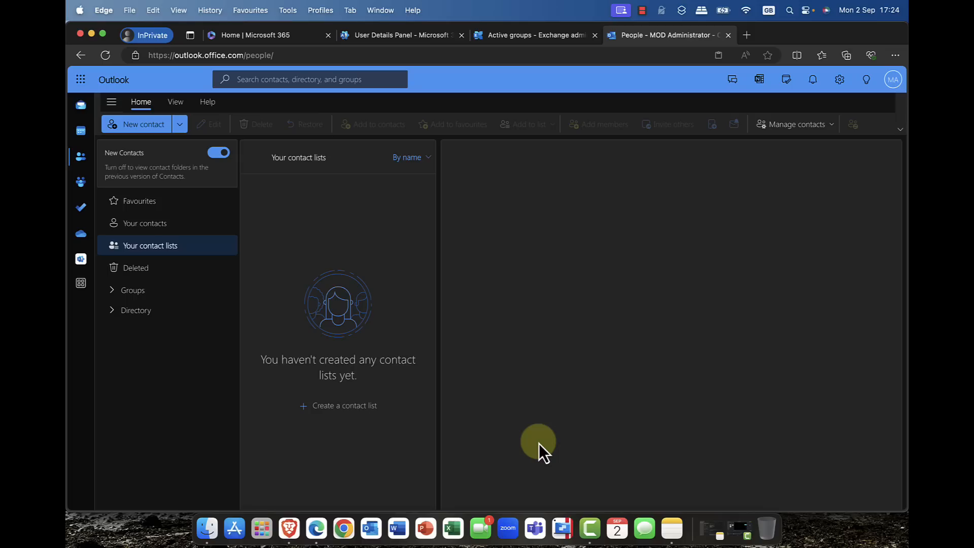
# Step: Show your own contacts and review the available sort options without changing the sort order
pyautogui.click(155, 224)
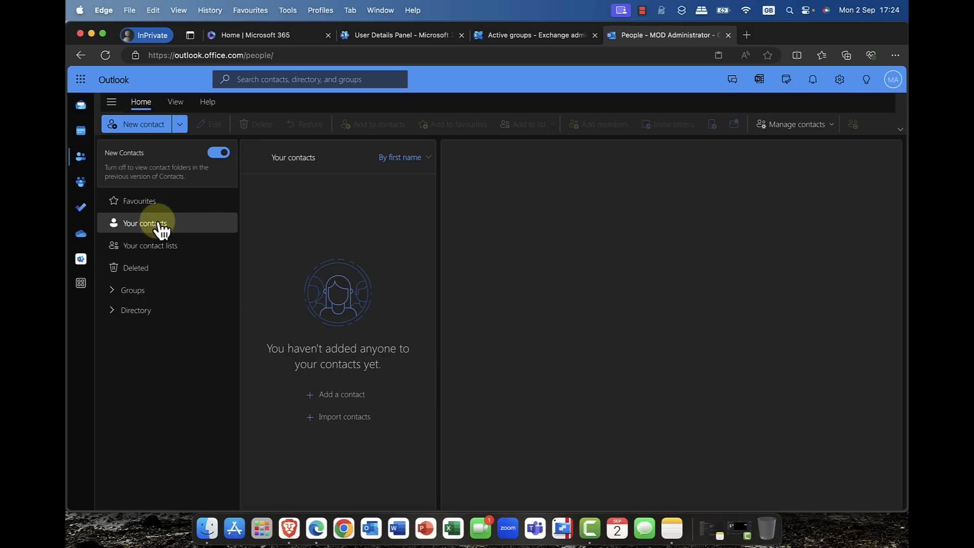
pyautogui.click(427, 157)
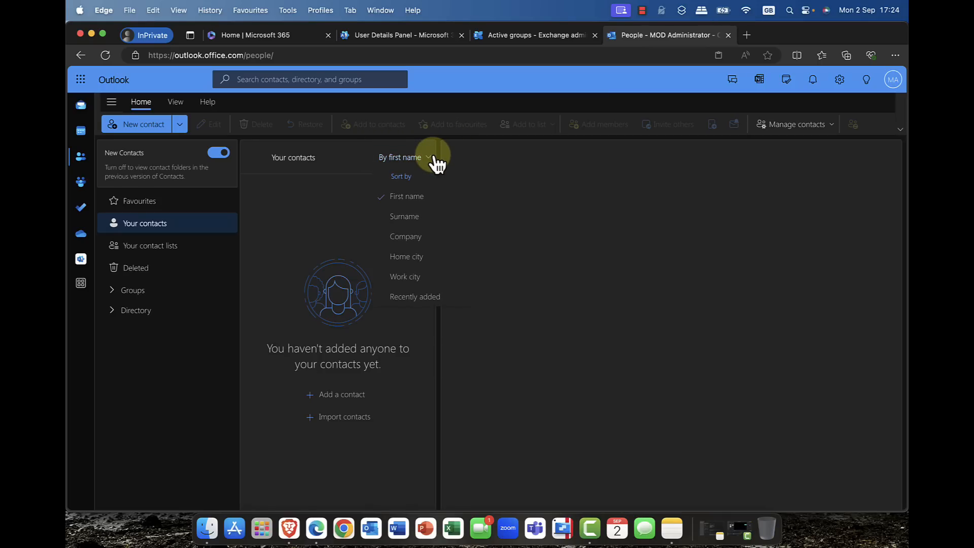
pyautogui.click(436, 160)
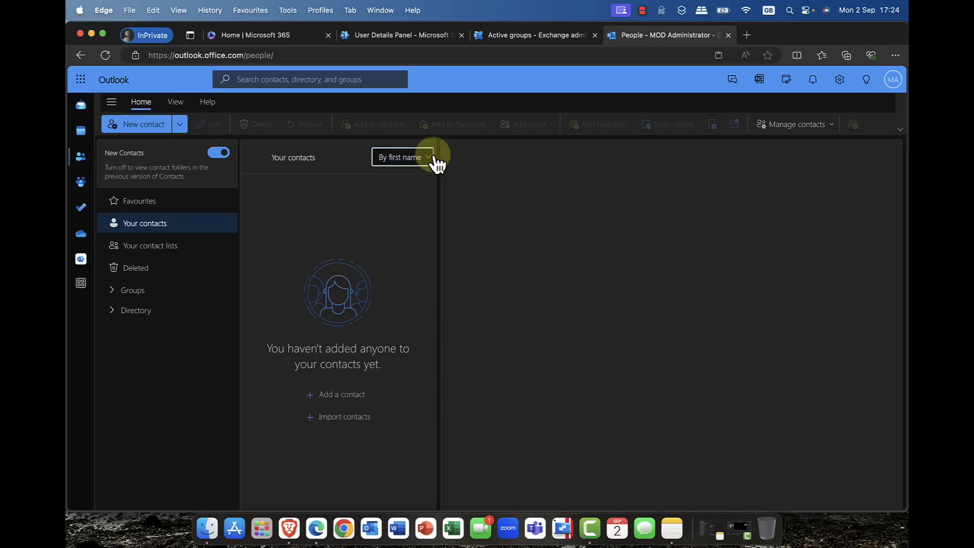
# Step: Start a new contact list and name it "Sales Contacts"
pyautogui.click(180, 125)
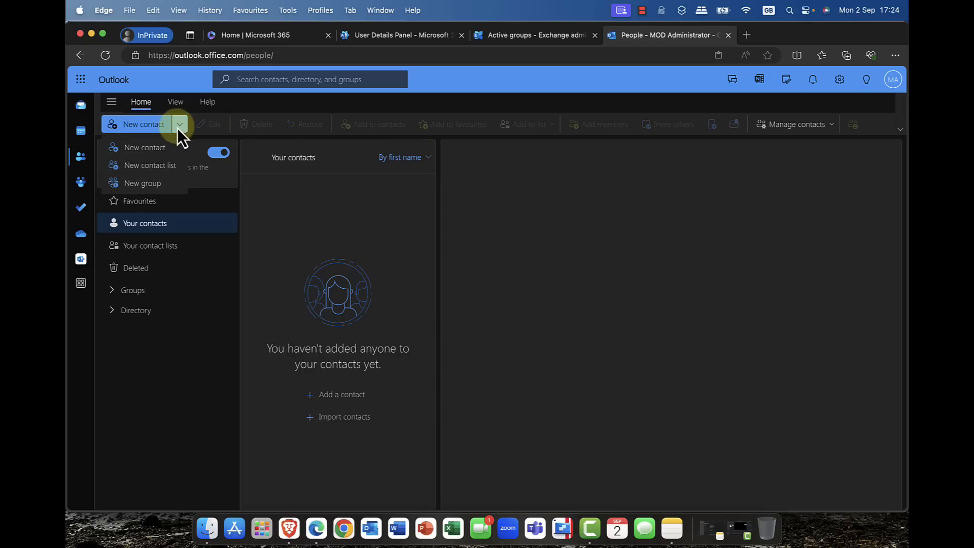
pyautogui.click(153, 163)
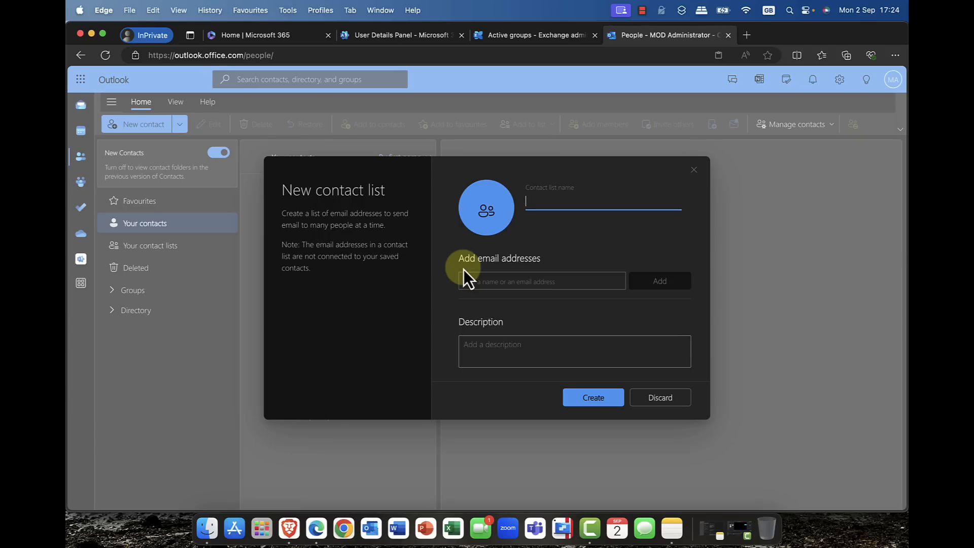
pyautogui.write('Sales Contacts')
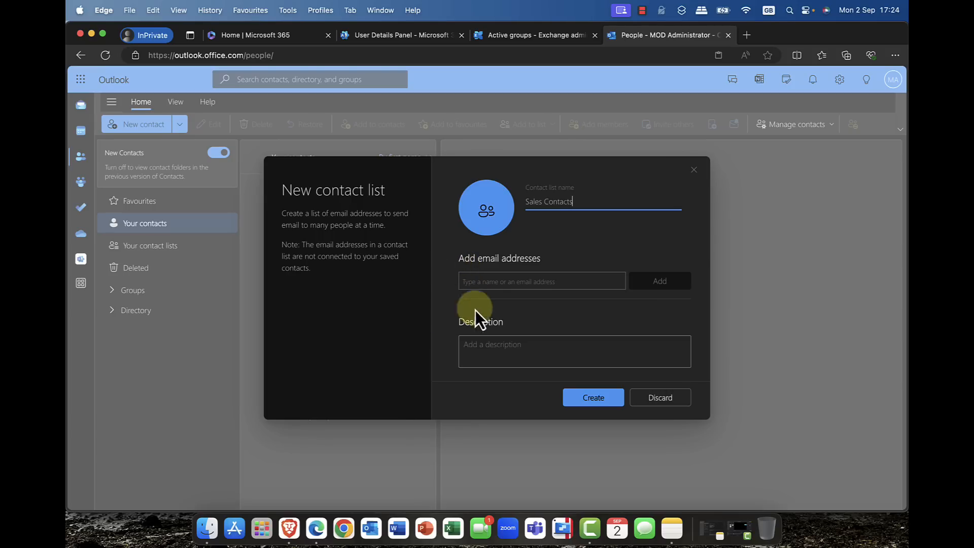
# Step: Add three of the suggested colleagues as members of the Sales Contacts list
pyautogui.click(497, 280)
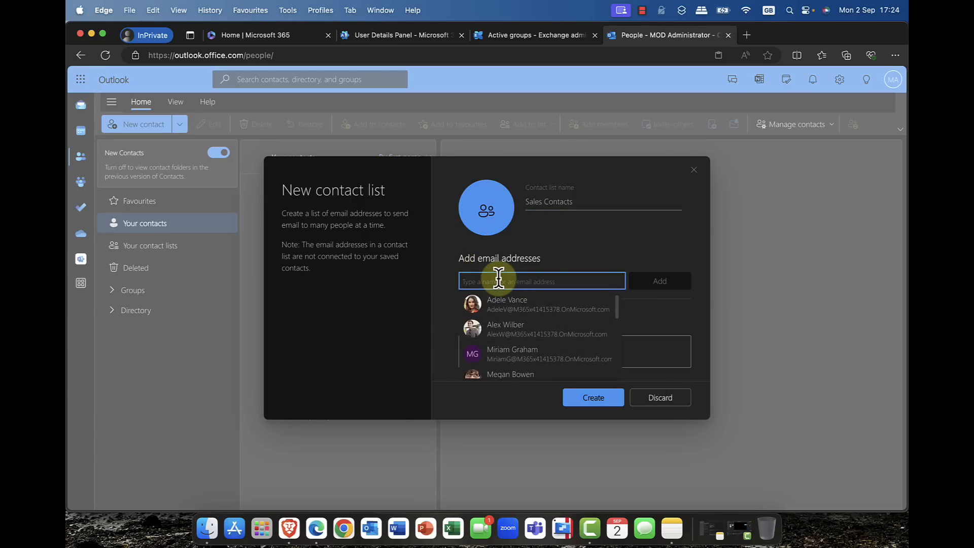
pyautogui.click(508, 304)
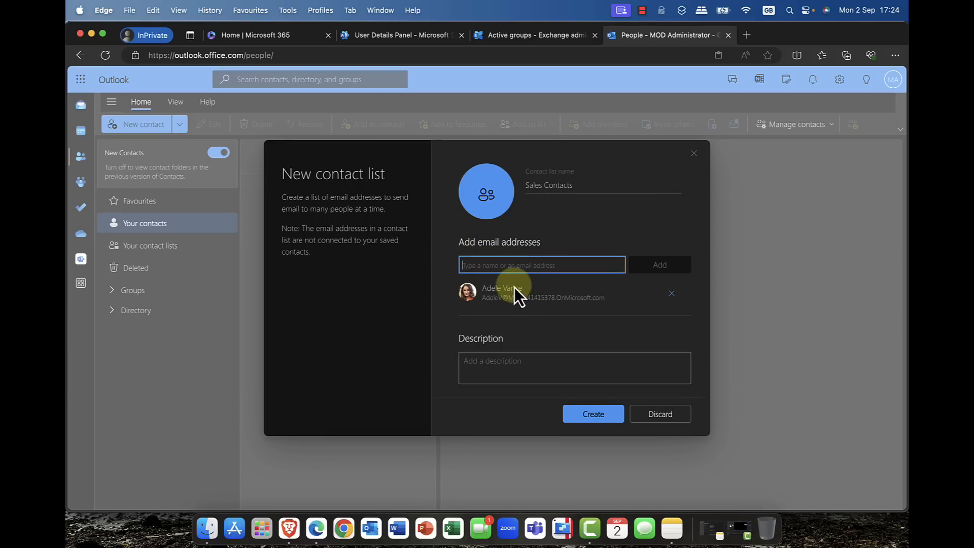
pyautogui.click(534, 261)
pyautogui.click(528, 312)
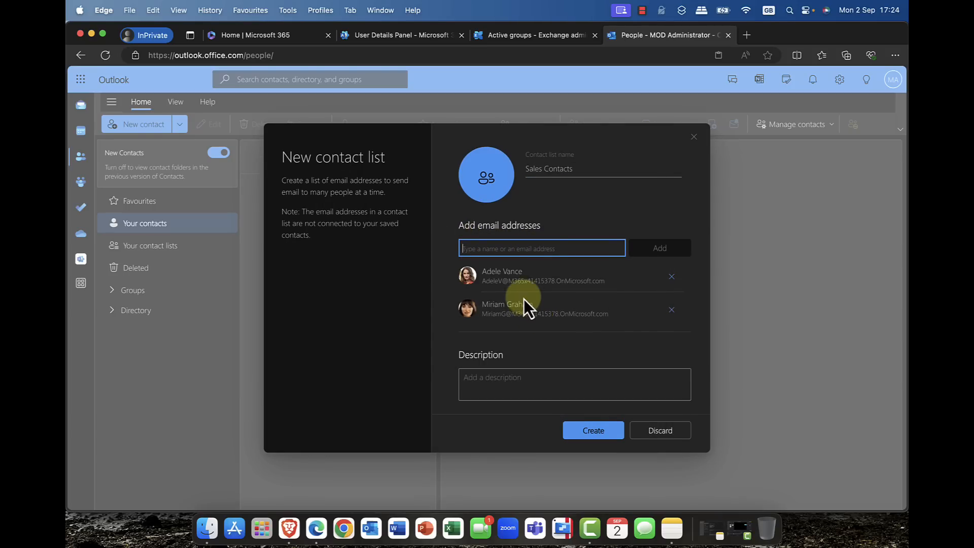
pyautogui.click(528, 248)
pyautogui.click(528, 343)
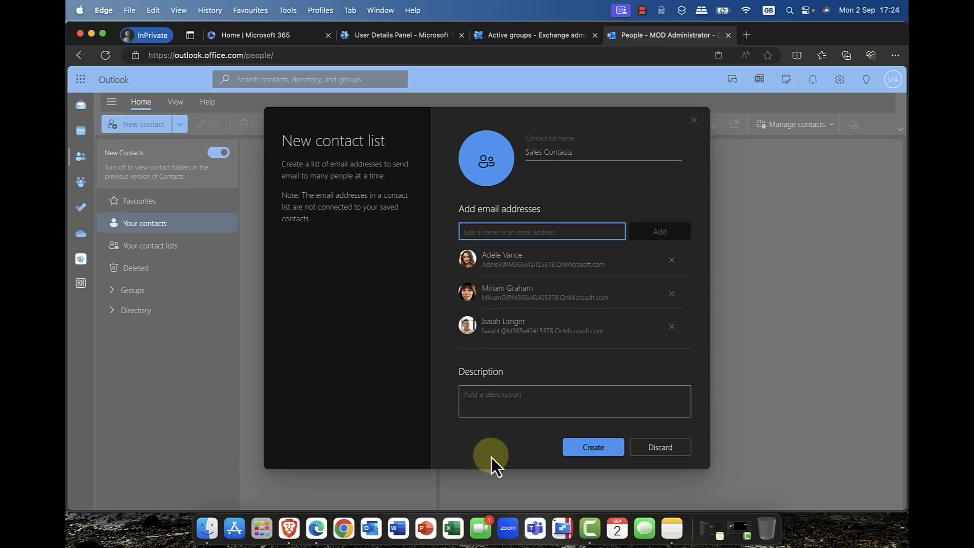
# Step: Change the new contact list's name to "Sales1" and create the list without a description
pyautogui.click(492, 397)
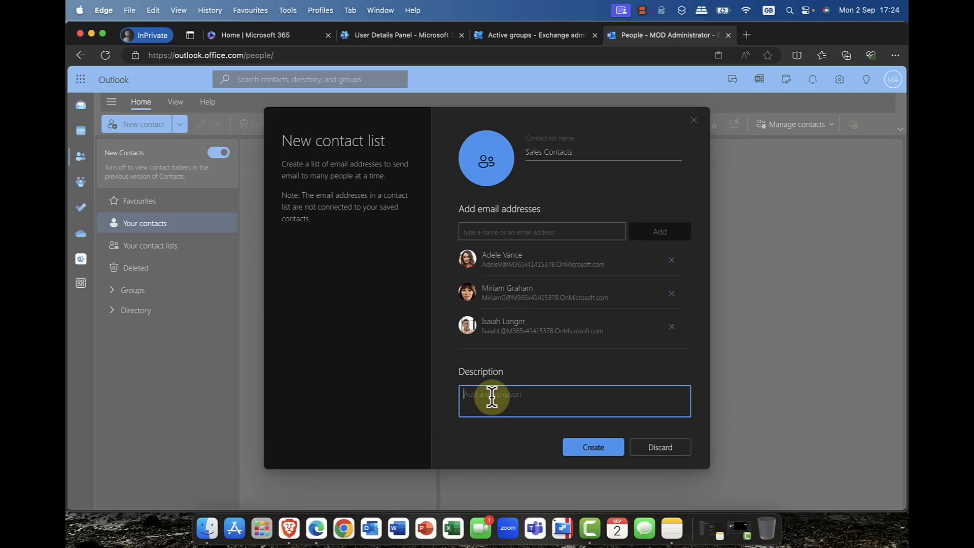
pyautogui.click(511, 234)
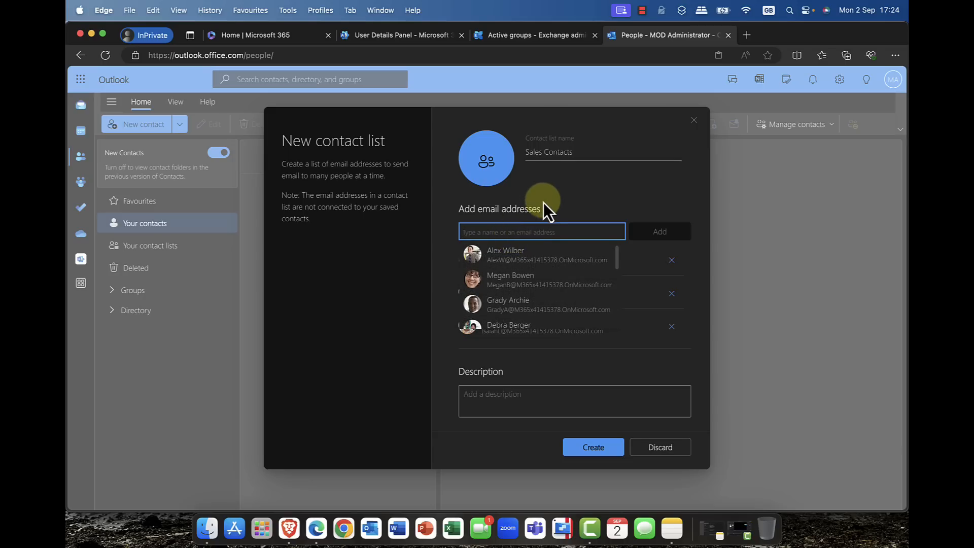
pyautogui.doubleClick(559, 151)
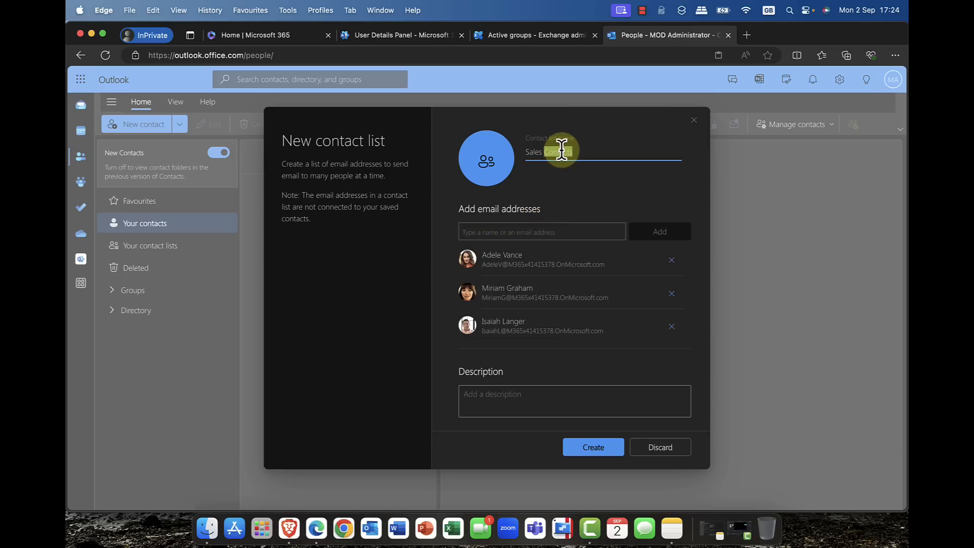
pyautogui.press('BackSpace')
pyautogui.press('BackSpace')
pyautogui.write('1')
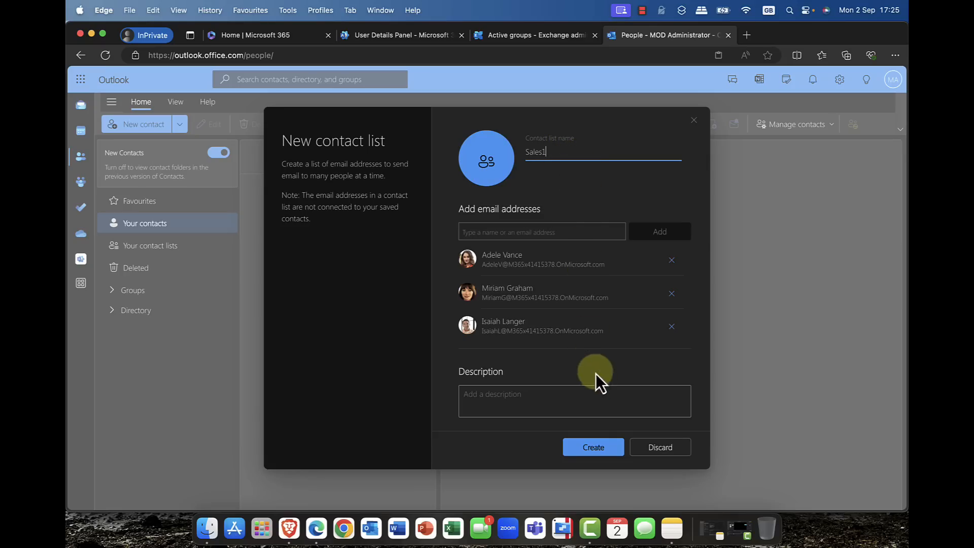
pyautogui.click(592, 451)
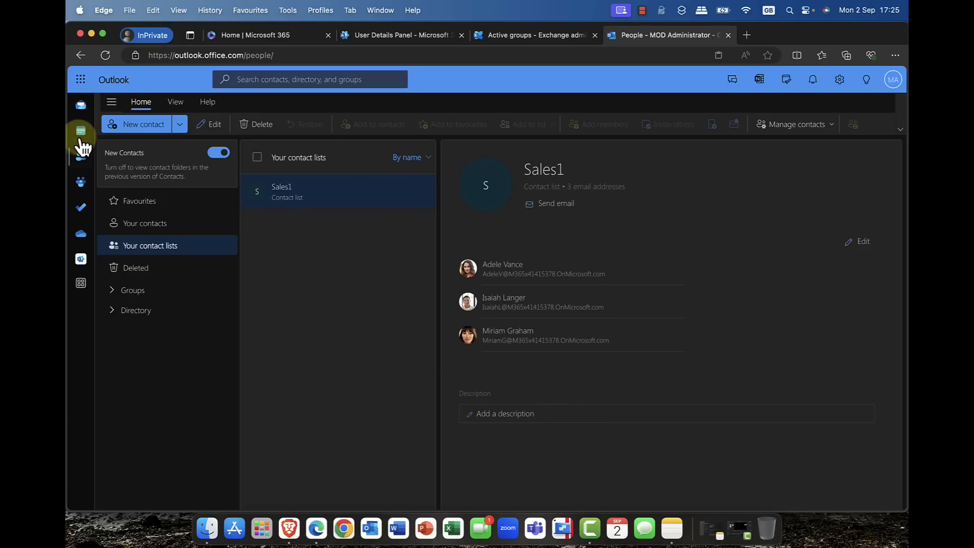
# Step: Return to mail and start a new email addressed to the Sales1 contact list
pyautogui.click(81, 105)
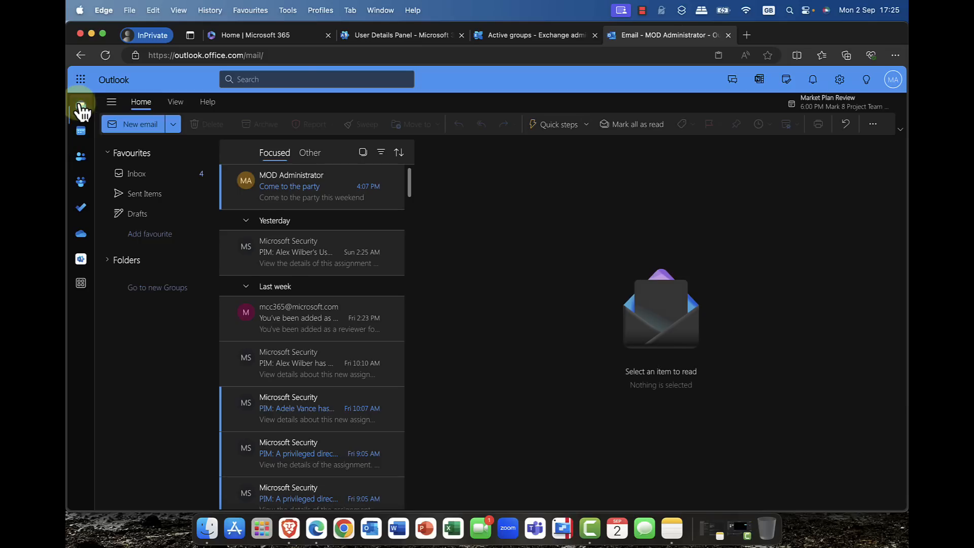
pyautogui.click(148, 123)
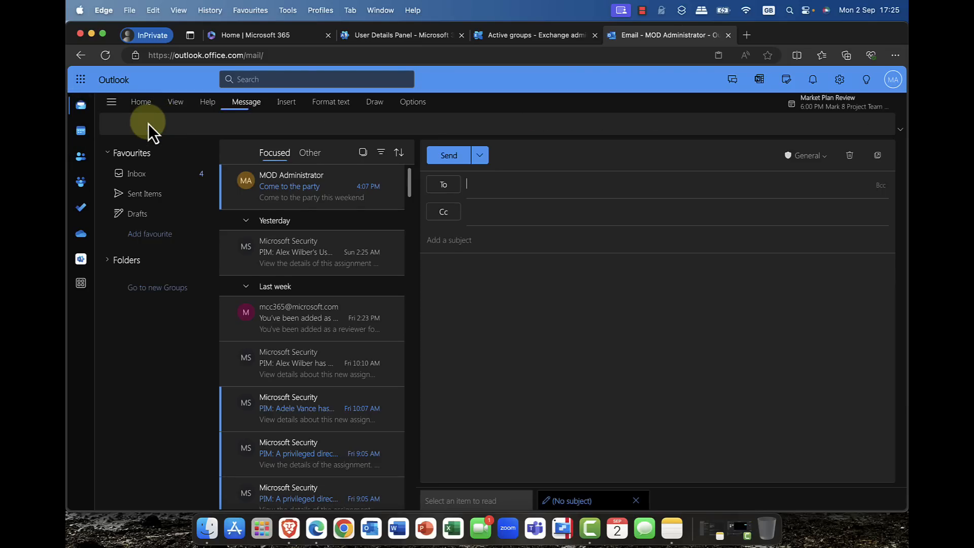
pyautogui.click(491, 183)
pyautogui.write('sale')
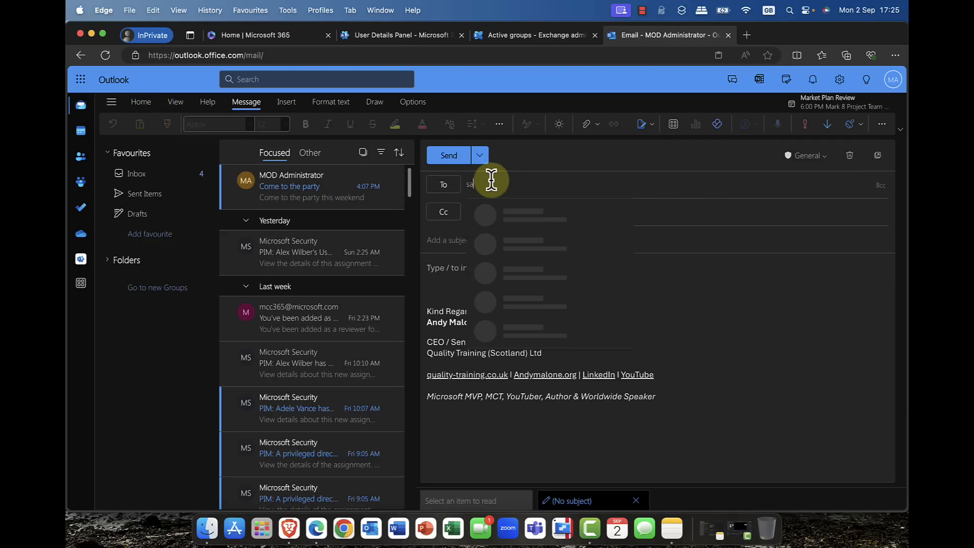
pyautogui.write('s')
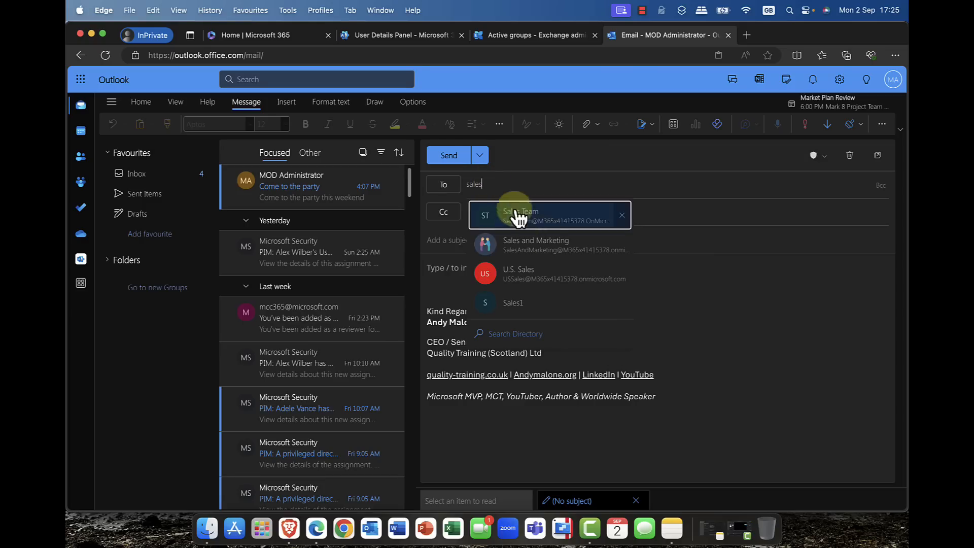
pyautogui.click(510, 306)
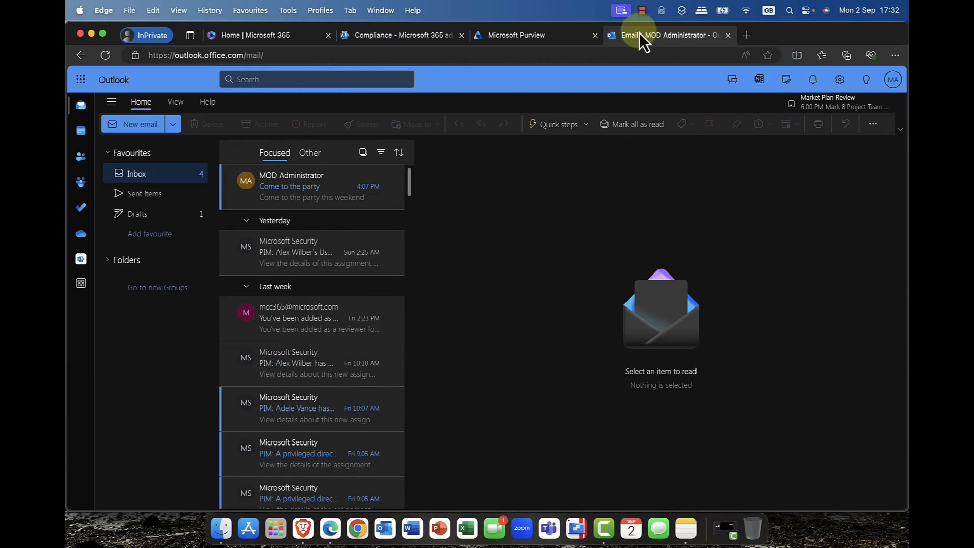
# Step: Switch to the Microsoft Purview portal and open the Data Lifecycle Management solution from the full solutions list
pyautogui.click(522, 38)
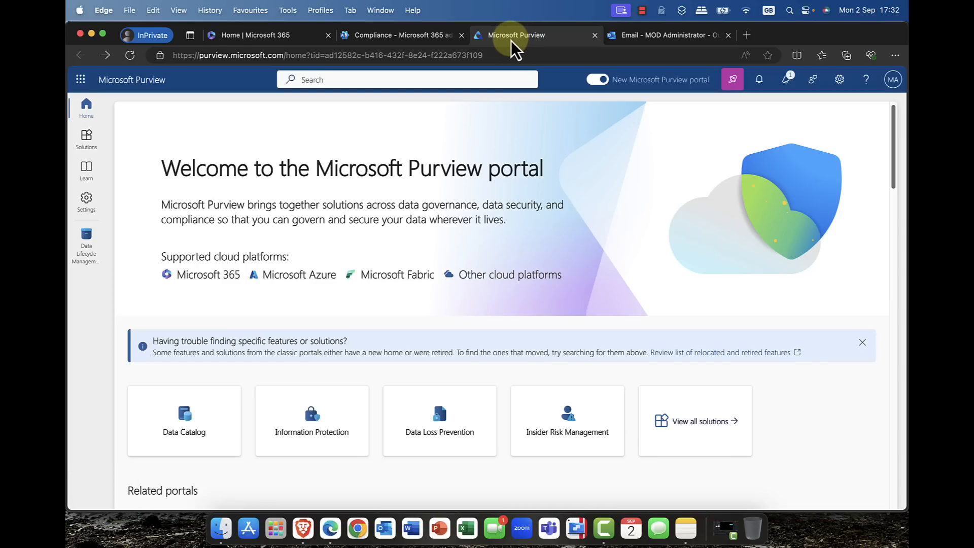
pyautogui.scroll(-5, 580, 304)
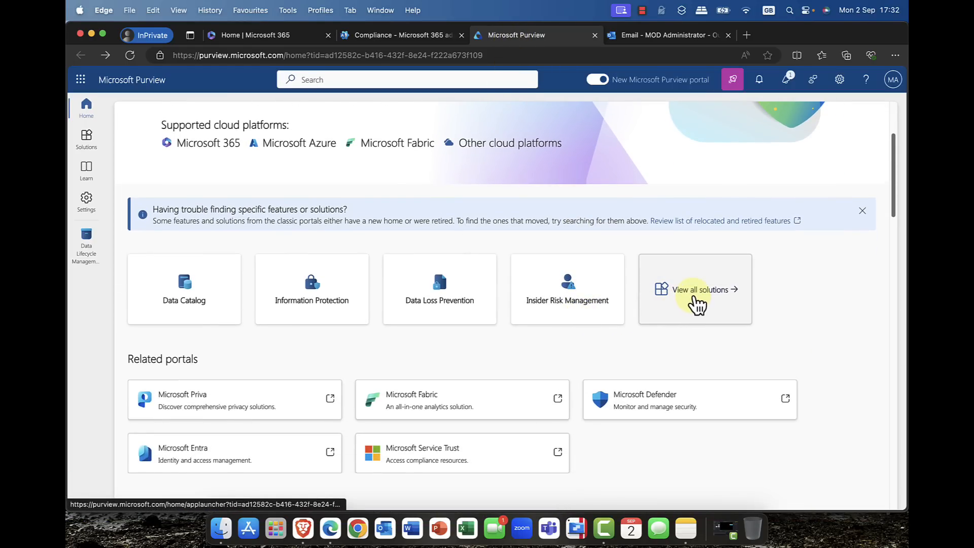
pyautogui.click(695, 299)
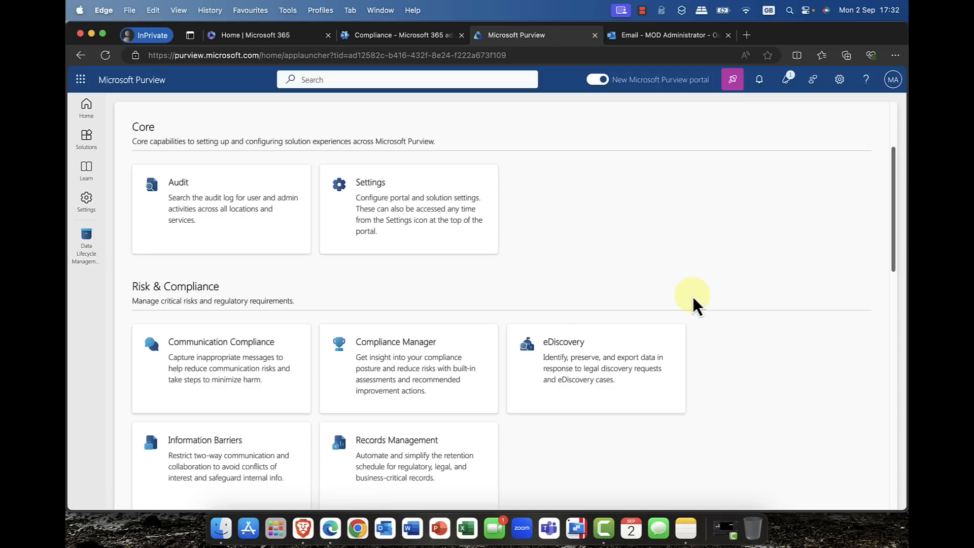
pyautogui.scroll(-4, 687, 293)
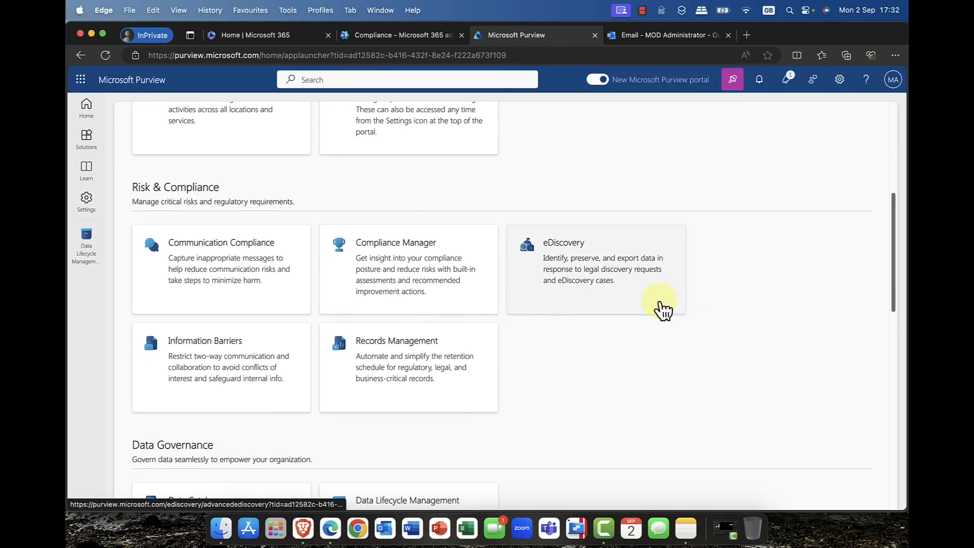
pyautogui.scroll(-3, 661, 310)
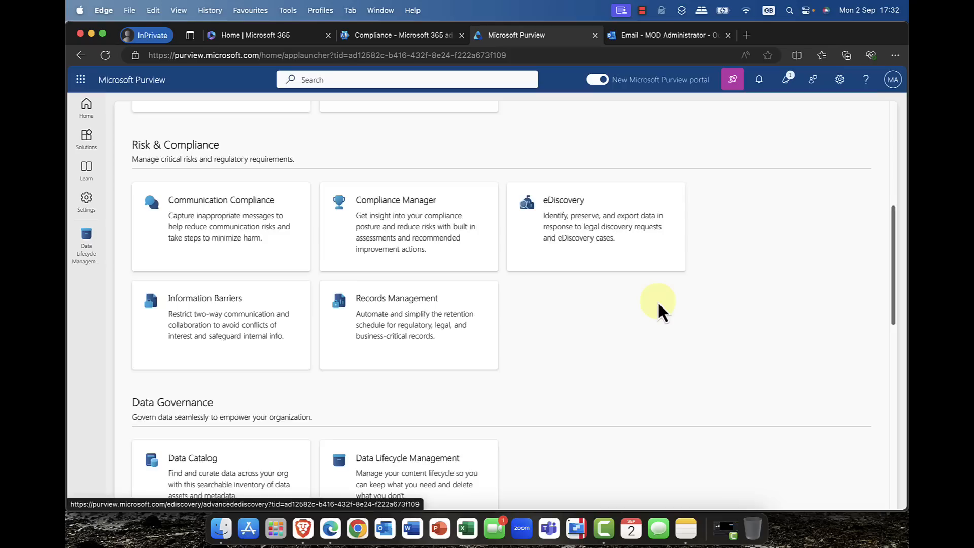
pyautogui.scroll(-2, 657, 310)
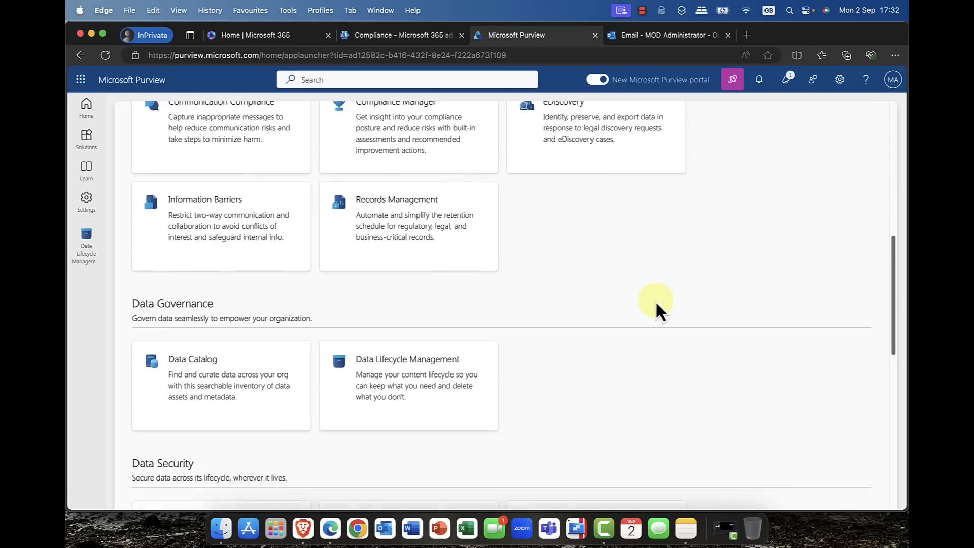
pyautogui.click(414, 360)
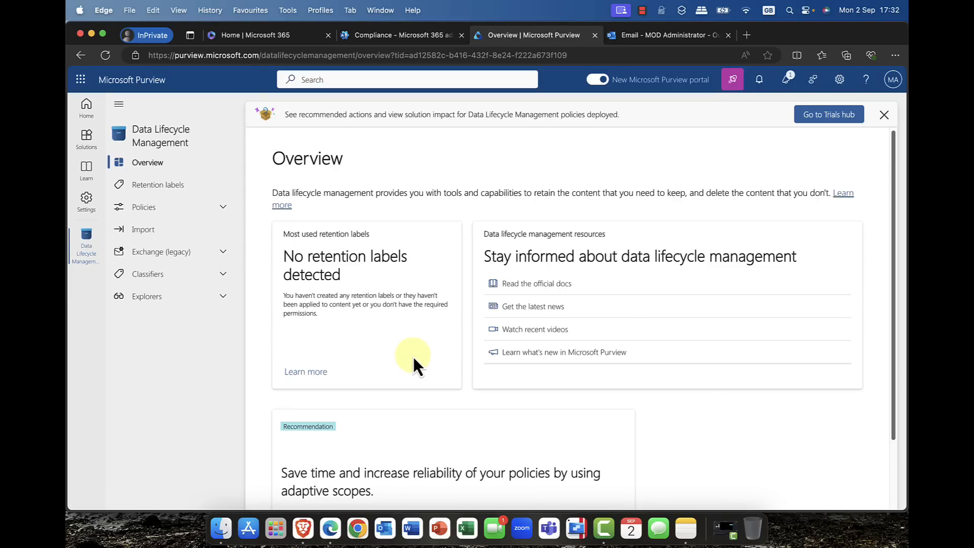
# Step: Look over the Data Lifecycle Management overview and show the organization's existing retention labels
pyautogui.scroll(-2, 413, 354)
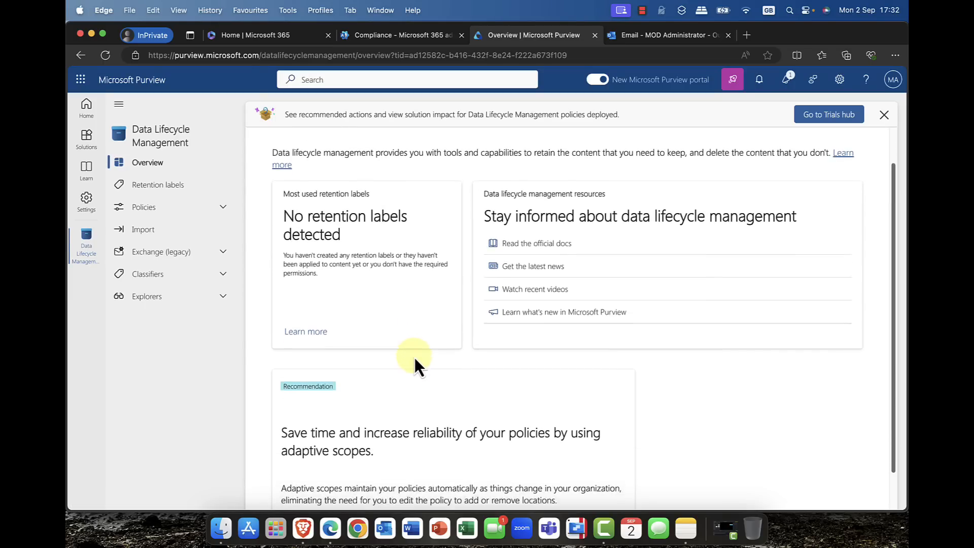
pyautogui.scroll(1, 413, 355)
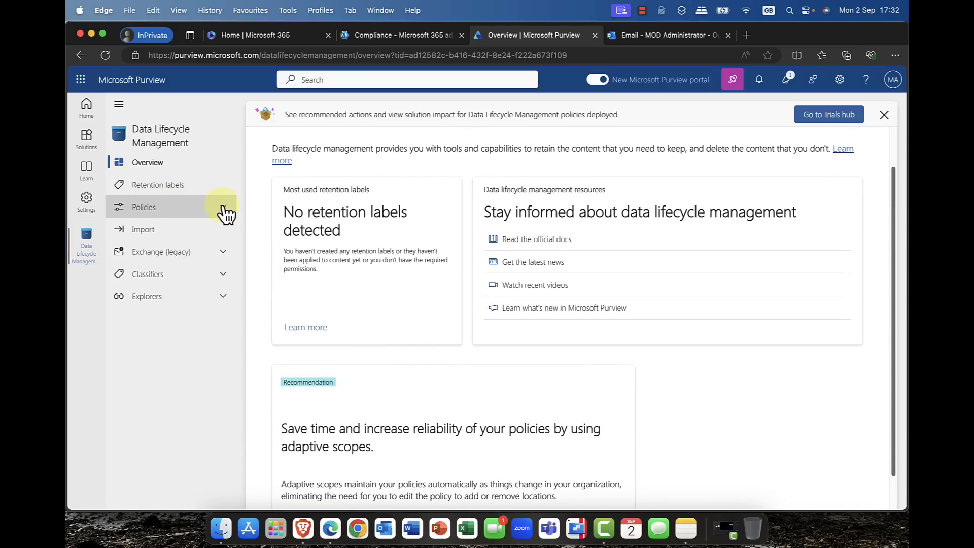
pyautogui.click(170, 192)
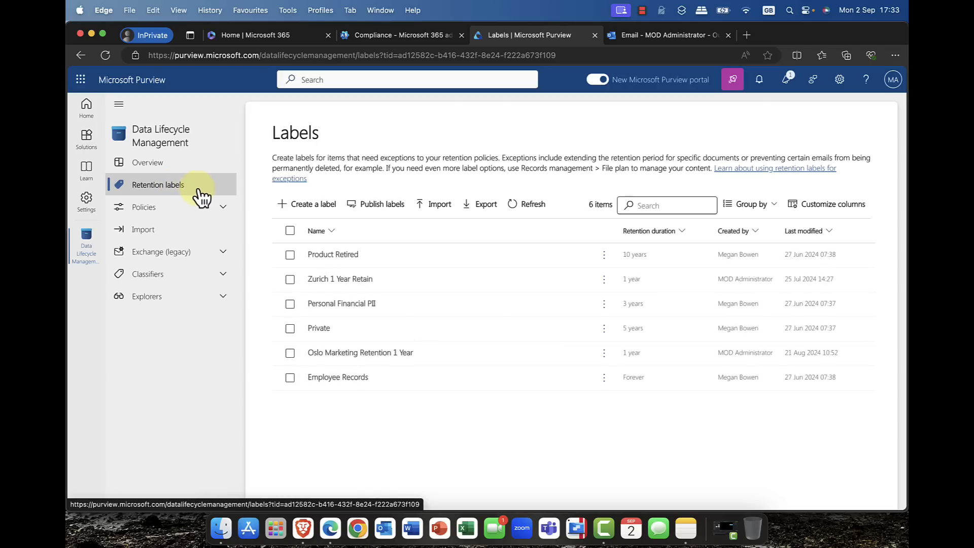
pyautogui.click(291, 328)
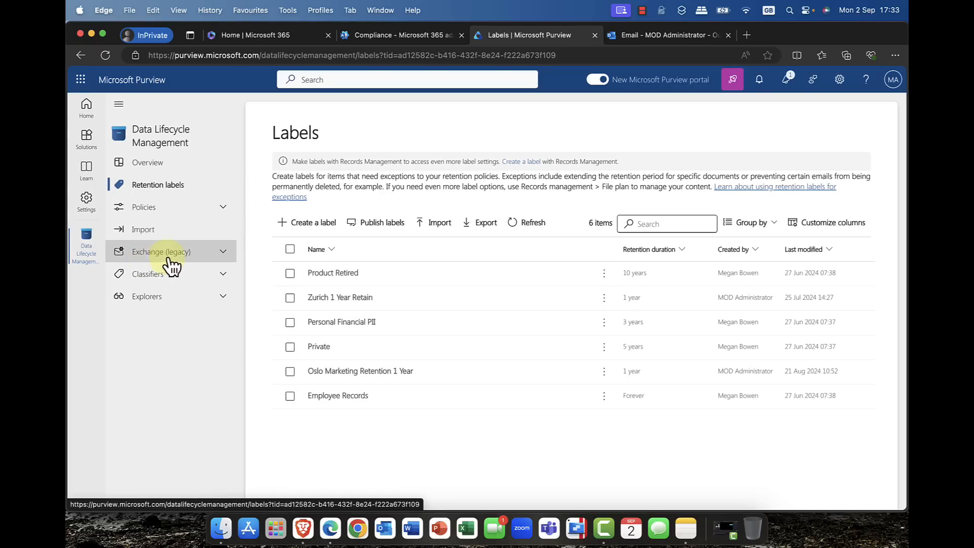
# Step: Review the legacy Exchange MRM retention policies and the MRM retention tags
pyautogui.click(221, 255)
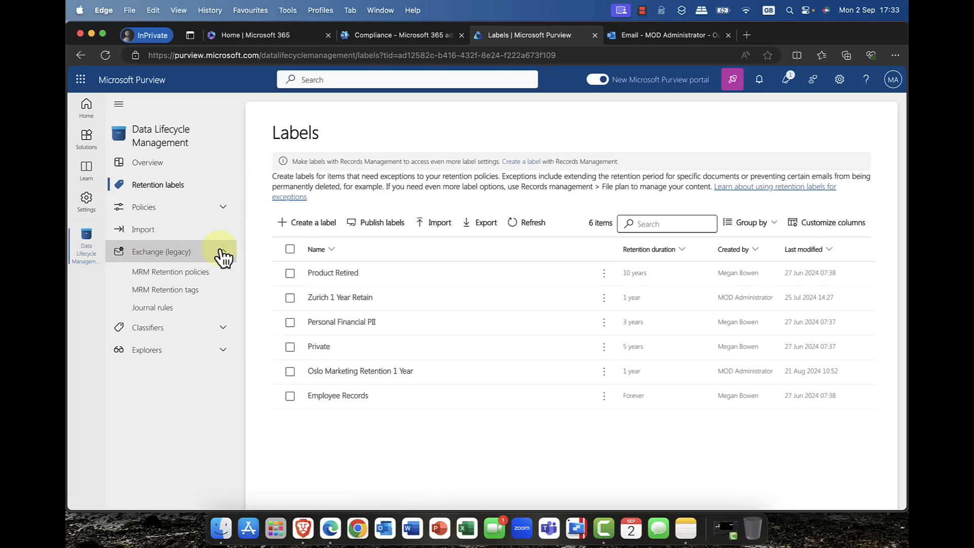
pyautogui.click(165, 276)
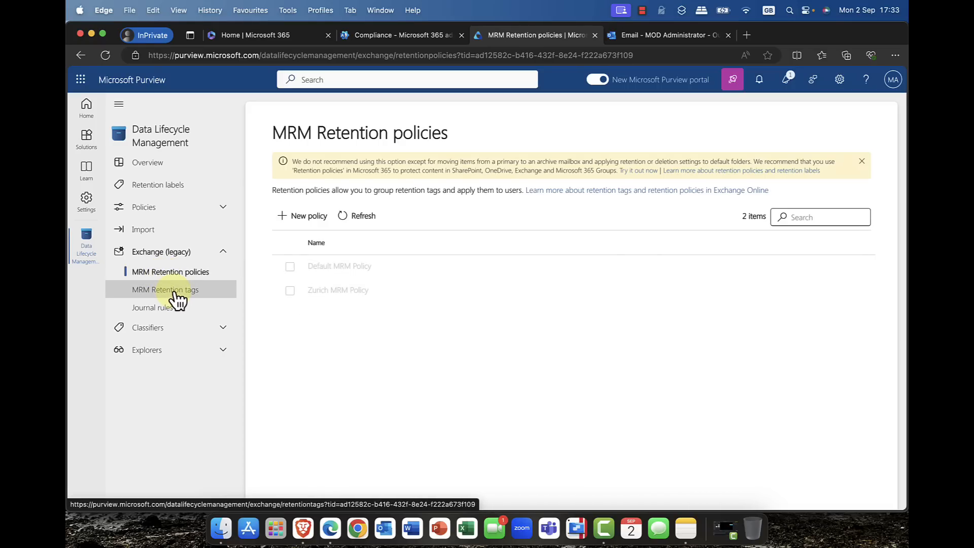
pyautogui.click(175, 295)
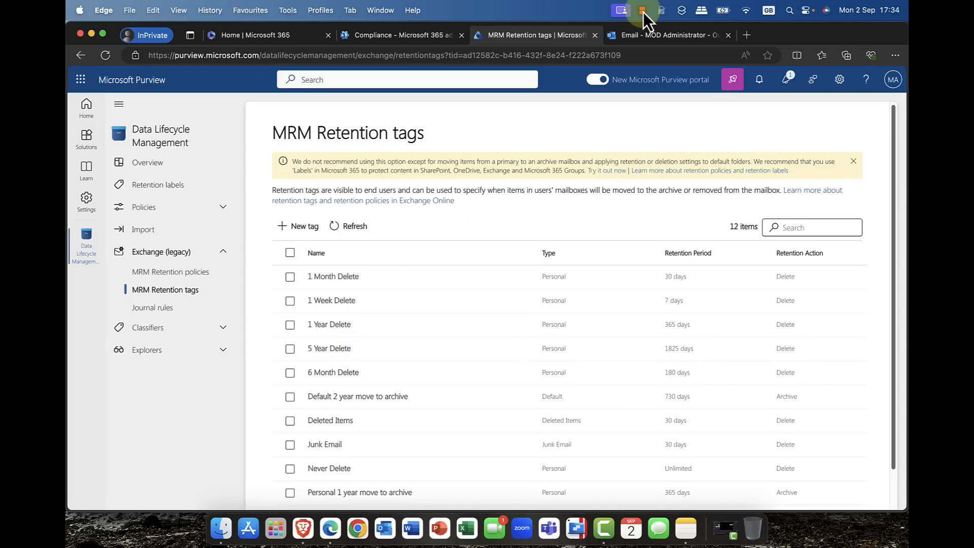
# Step: Switch to Outlook, review the retention policies available in the email settings, and close the settings
pyautogui.click(666, 35)
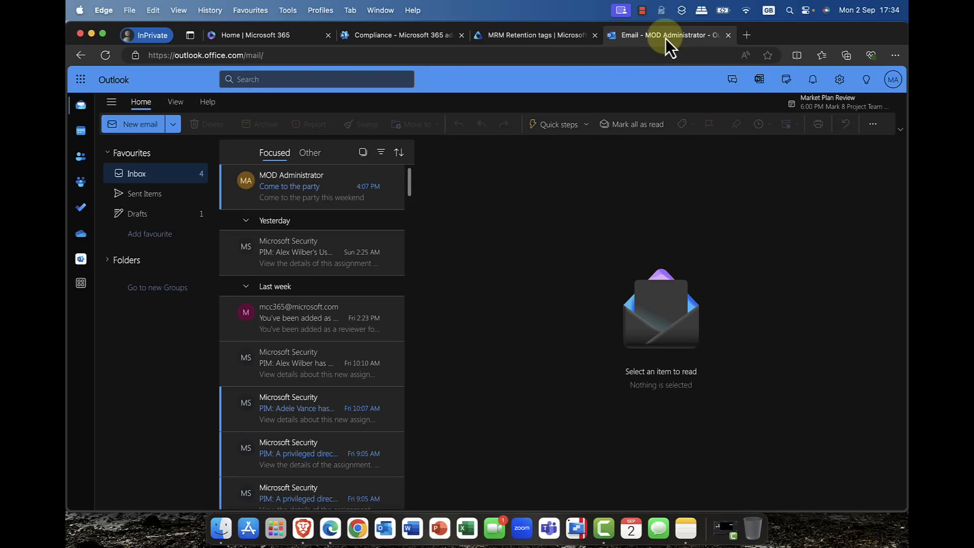
pyautogui.click(846, 81)
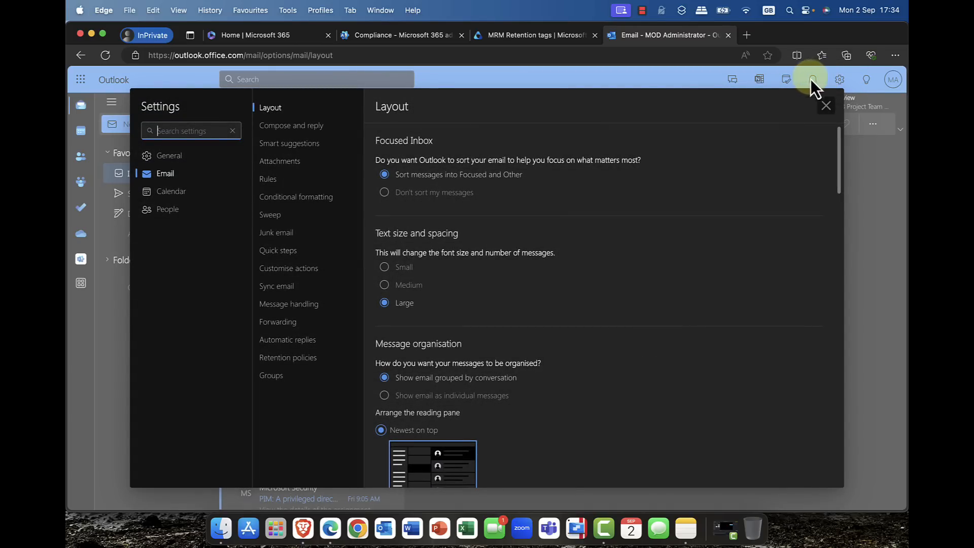
pyautogui.click(294, 358)
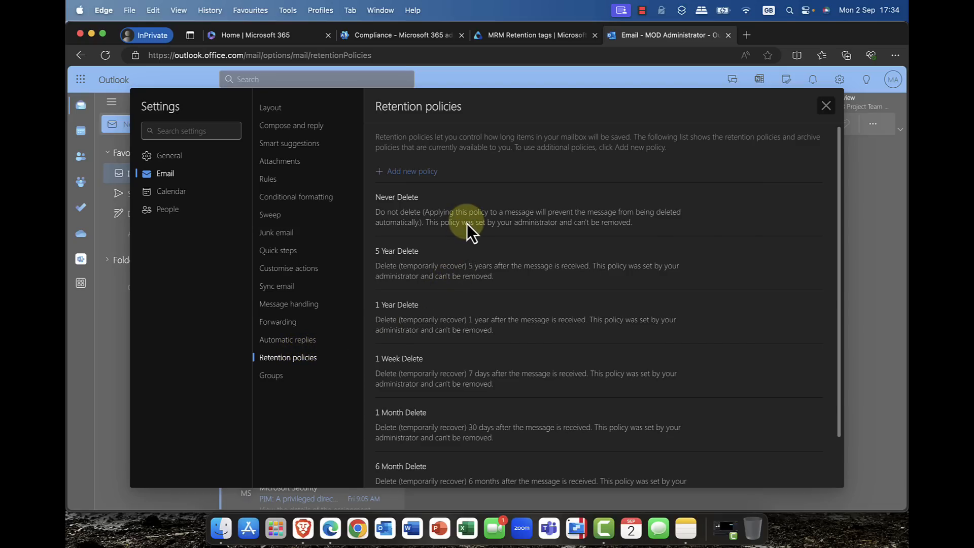
pyautogui.scroll(-2, 467, 223)
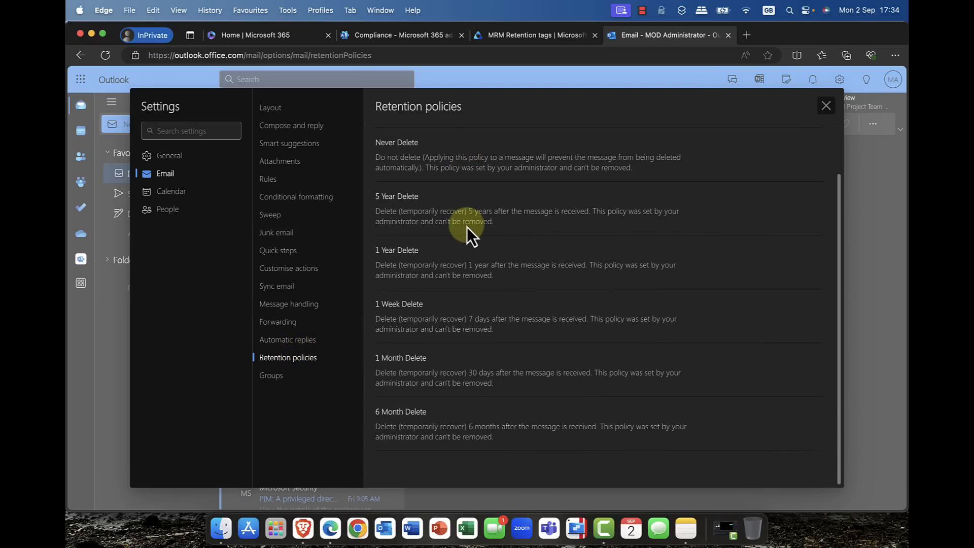
pyautogui.scroll(2, 466, 227)
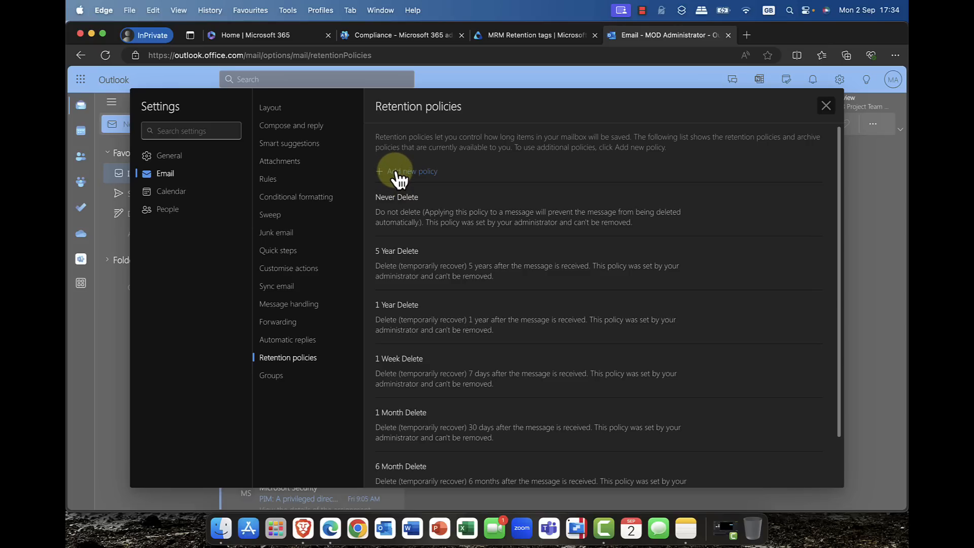
pyautogui.click(827, 109)
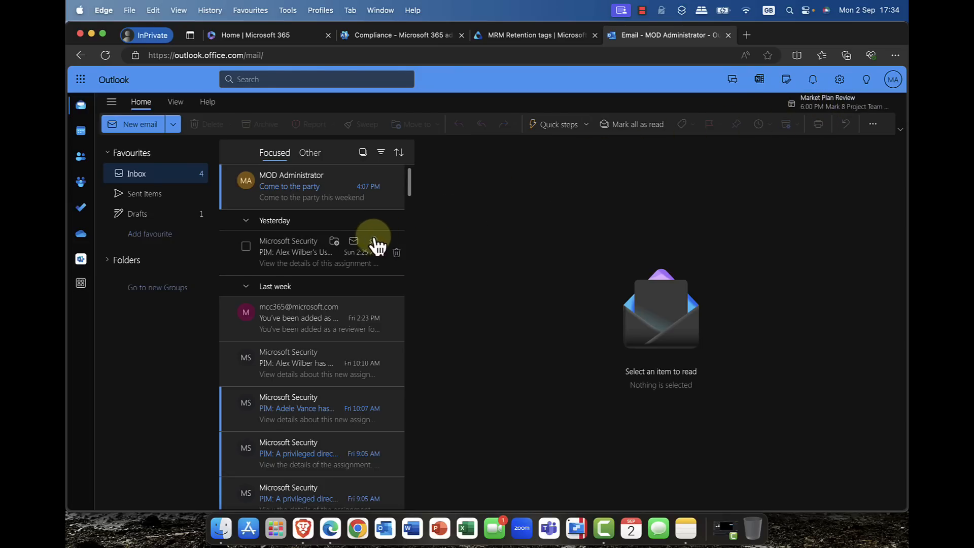
# Step: Show the advanced actions for assigning a retention policy to yesterday's Microsoft Security email
pyautogui.rightClick(296, 258)
pyautogui.moveTo(299, 262)
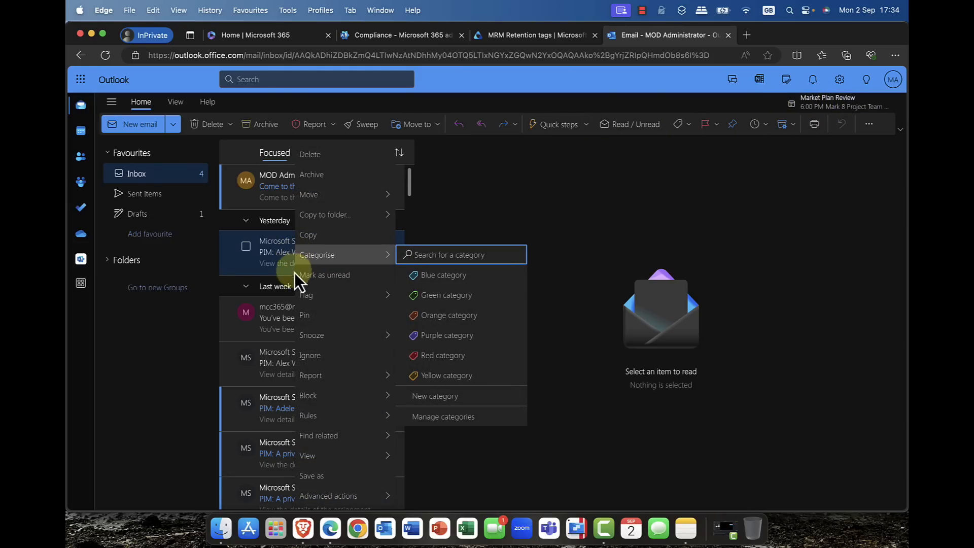
pyautogui.moveTo(308, 466)
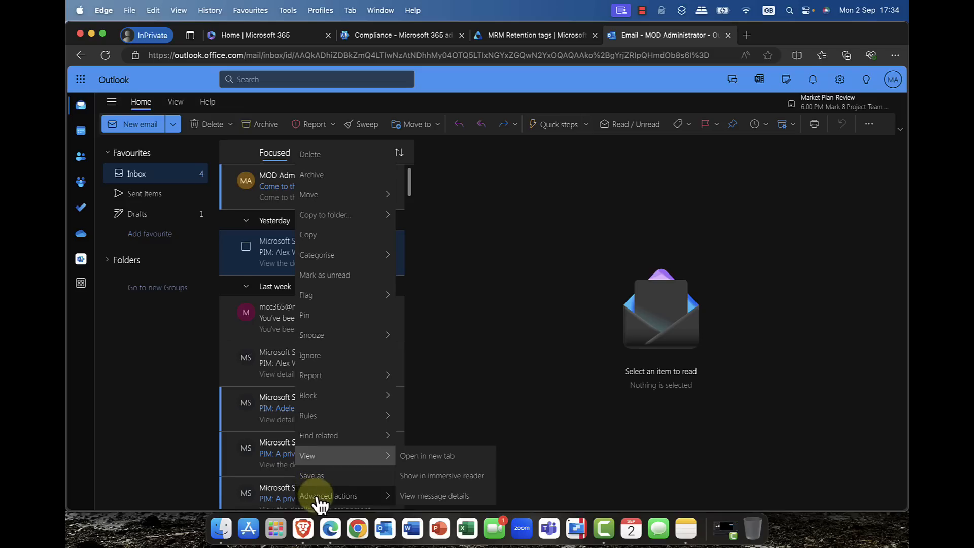
pyautogui.moveTo(325, 502)
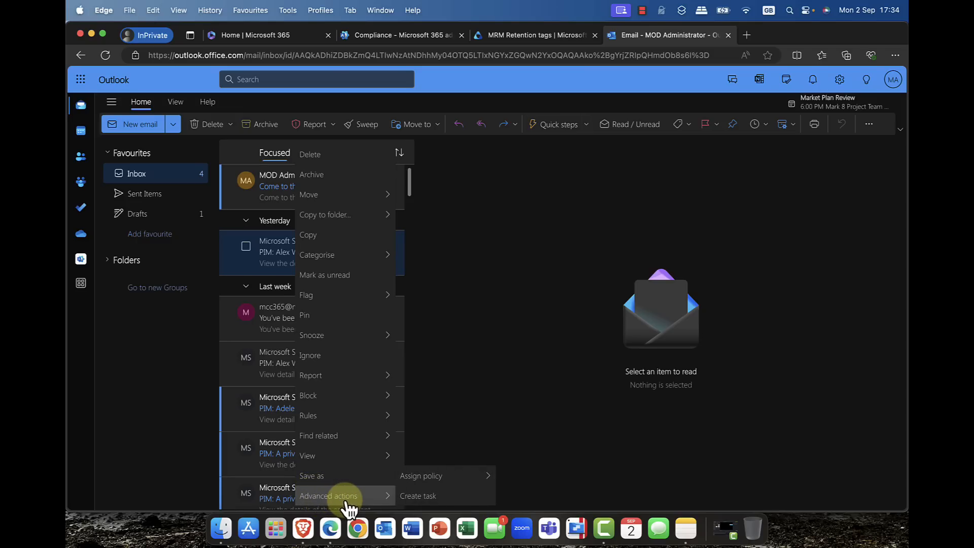
pyautogui.moveTo(435, 486)
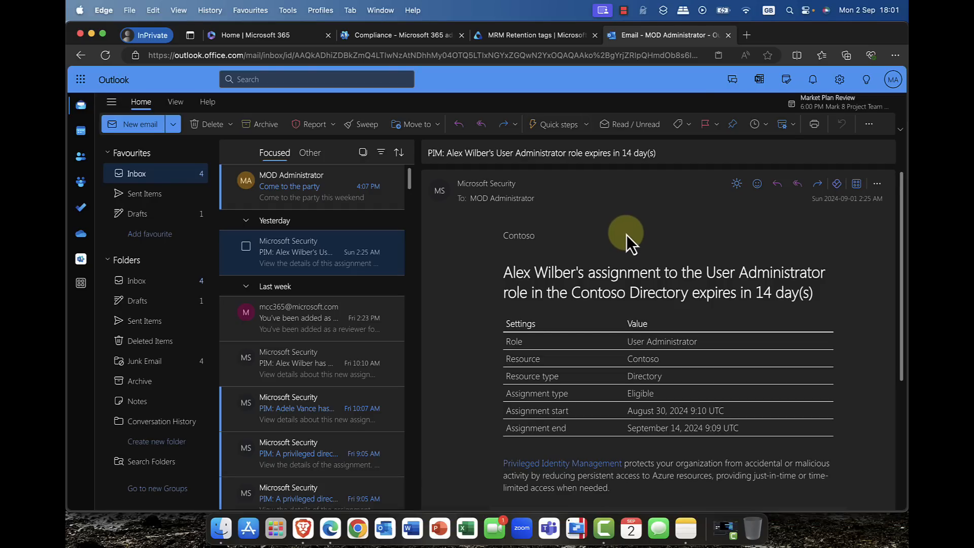
# Step: Create a new quick step in the email settings and name it Q1
pyautogui.click(588, 126)
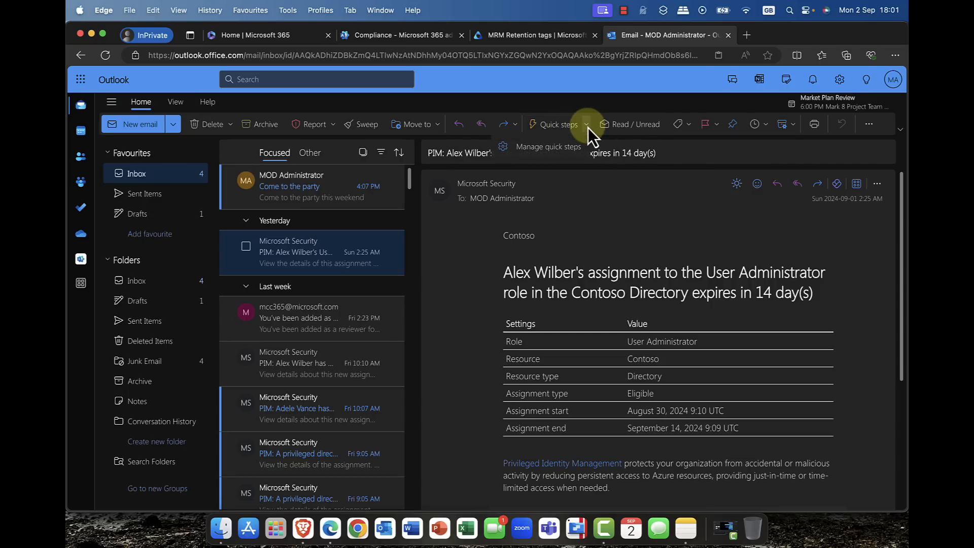
pyautogui.click(555, 147)
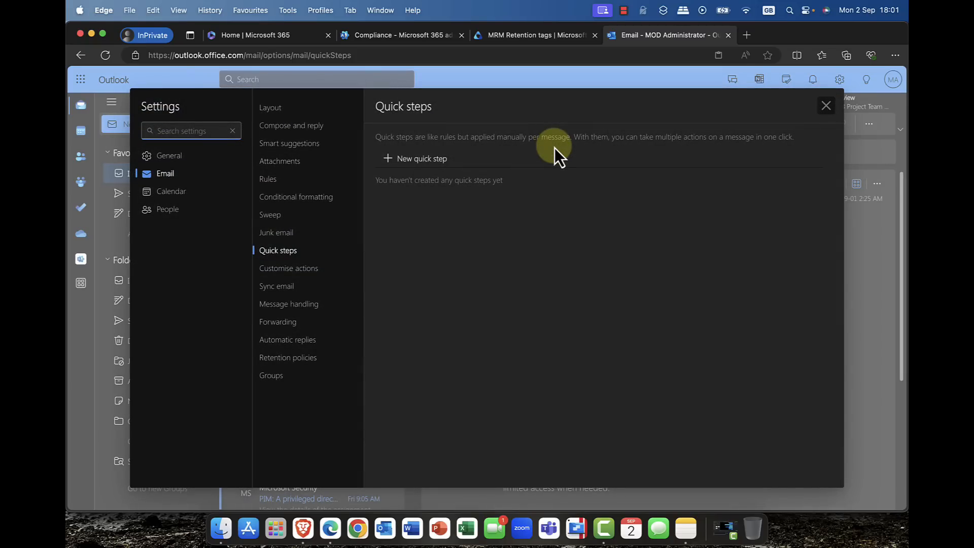
pyautogui.click(414, 160)
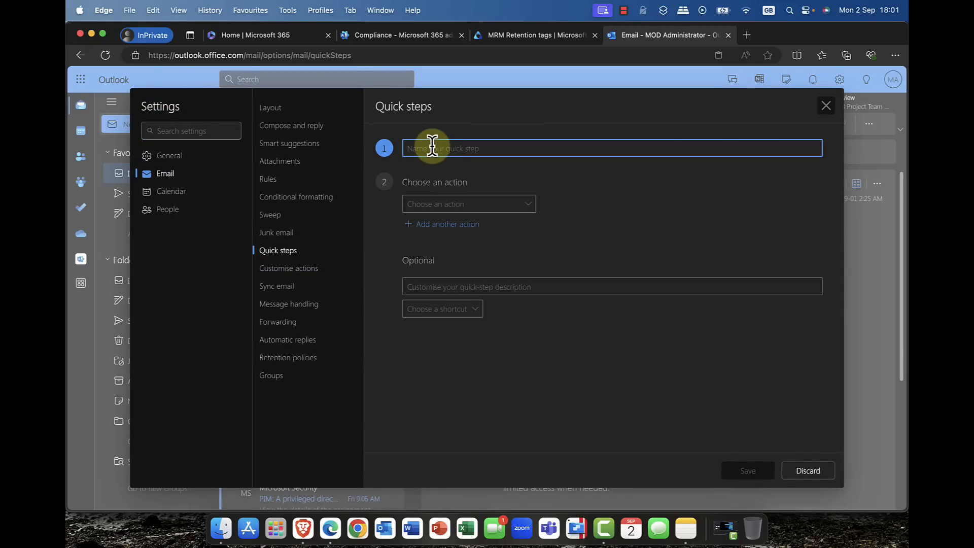
pyautogui.write('Q1')
# Step: Review the available quick step actions and set Q1 to move messages to the Archive folder
pyautogui.click(498, 208)
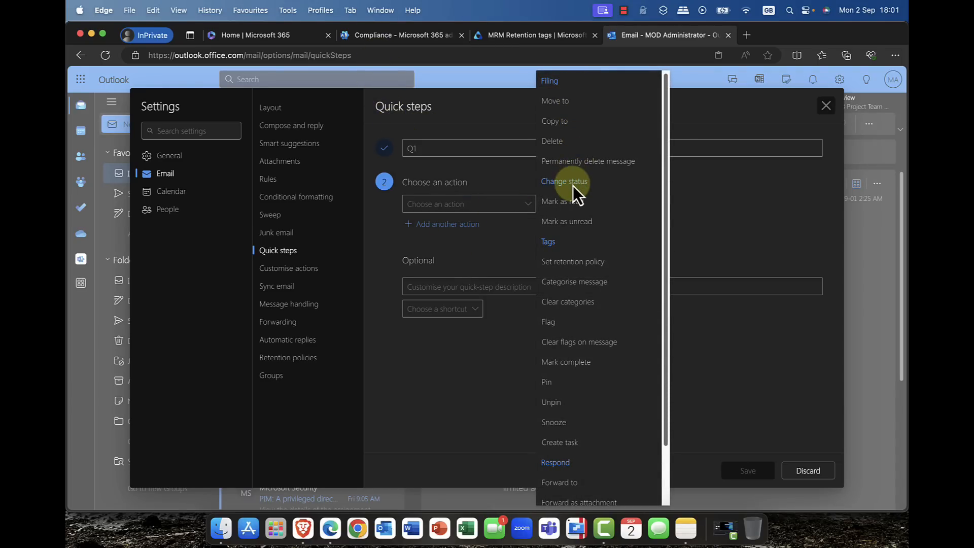
pyautogui.scroll(-2, 577, 216)
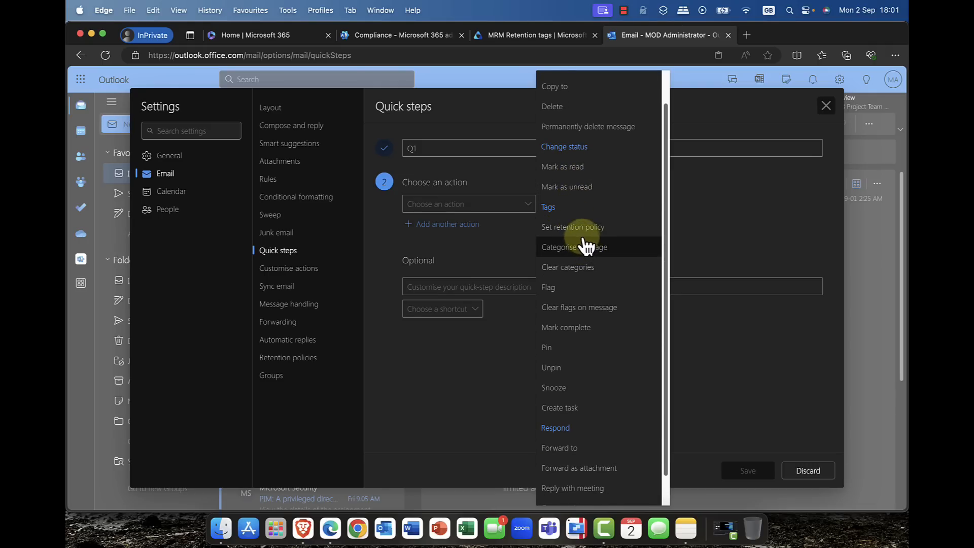
pyautogui.scroll(-2, 578, 254)
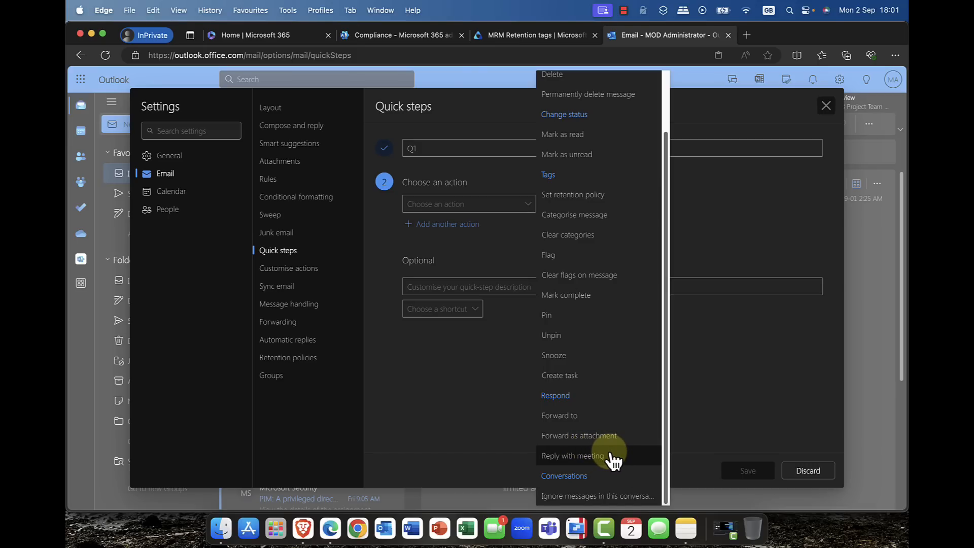
pyautogui.scroll(2, 613, 456)
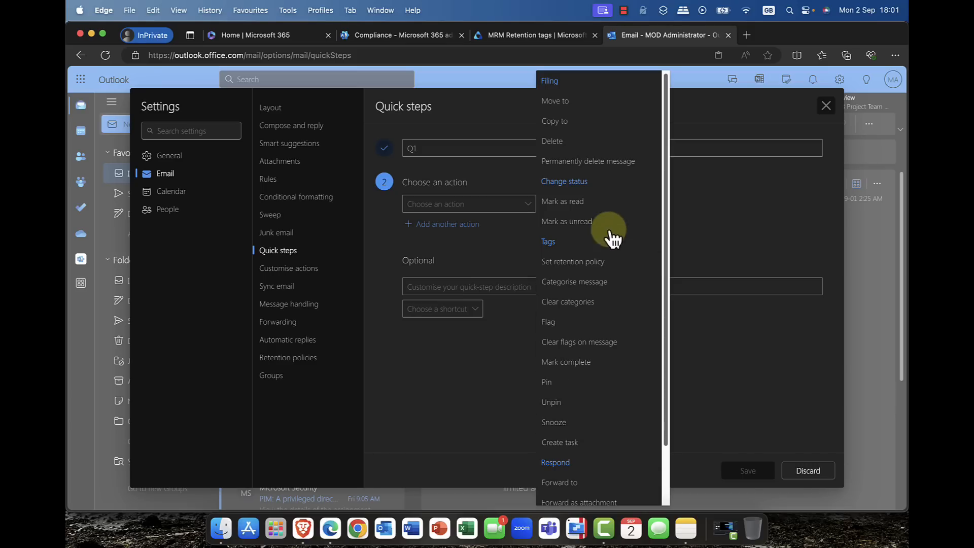
pyautogui.click(565, 103)
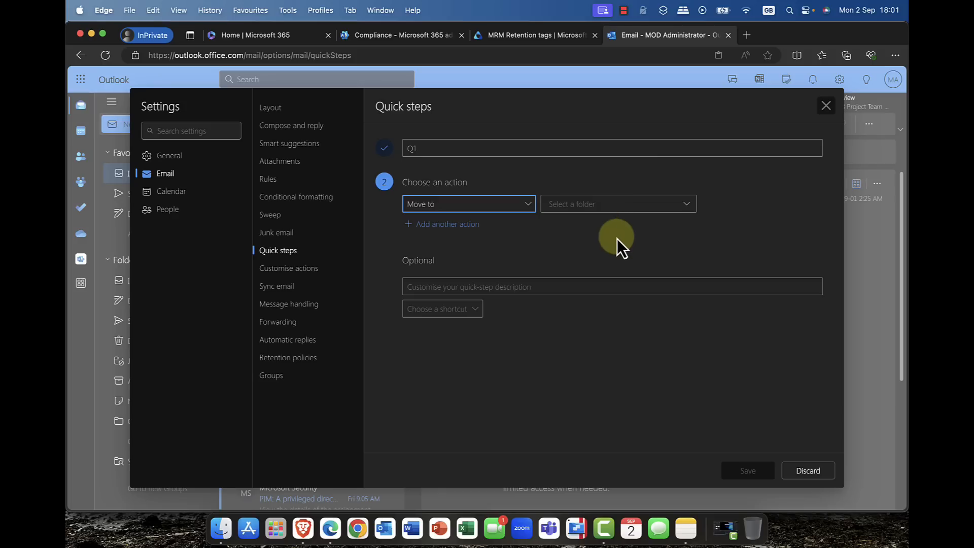
pyautogui.click(624, 206)
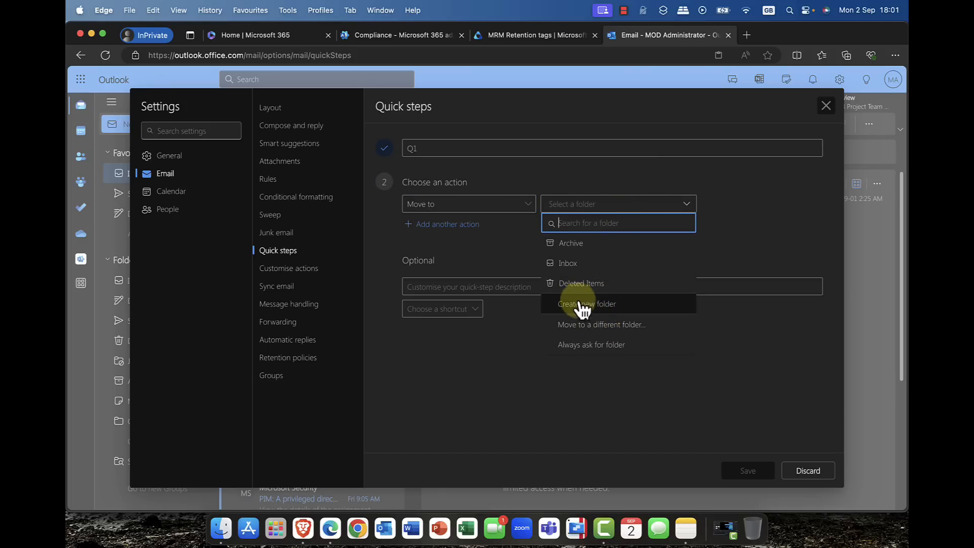
pyautogui.click(573, 244)
# Step: Assign the shortcut Ctrl+Shift+5 to the Q1 quick step, save it, and close the settings
pyautogui.click(420, 285)
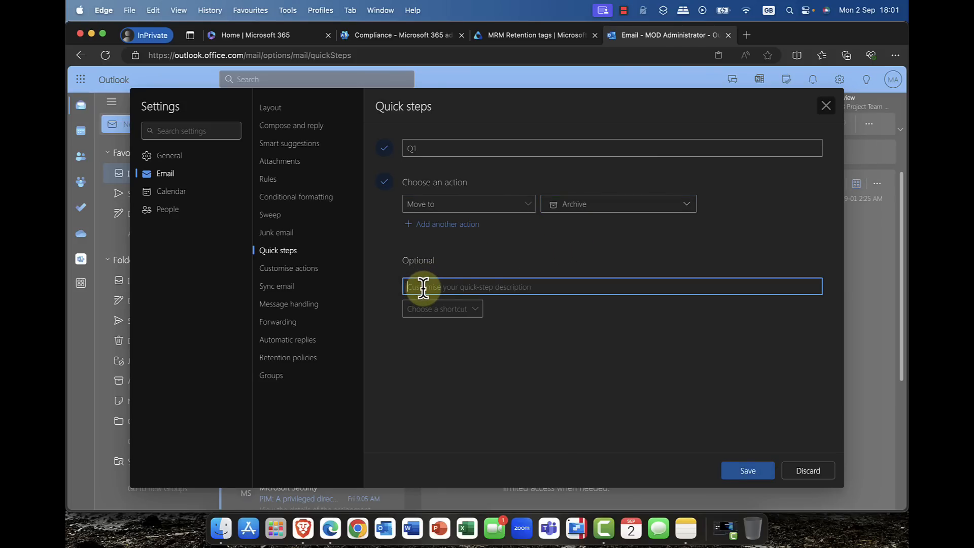
pyautogui.click(477, 312)
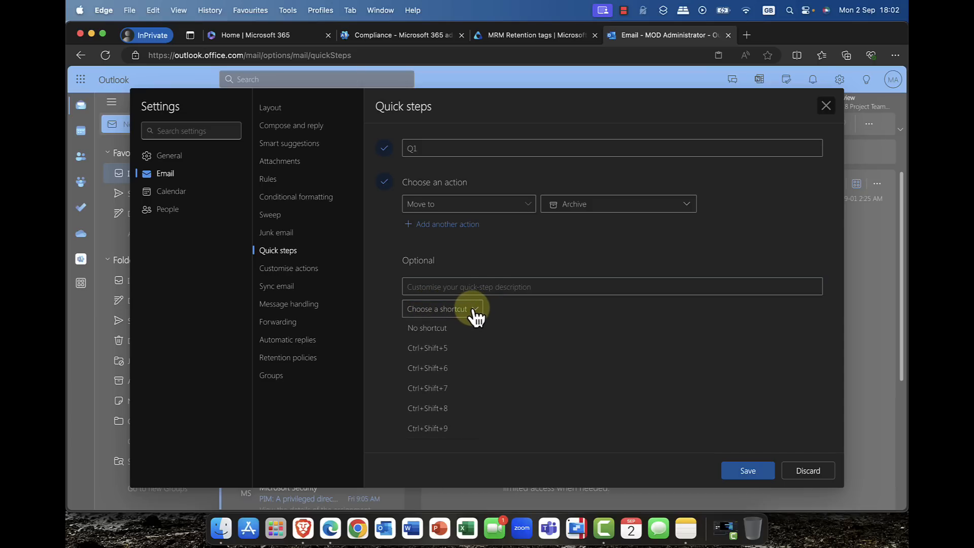
pyautogui.click(438, 350)
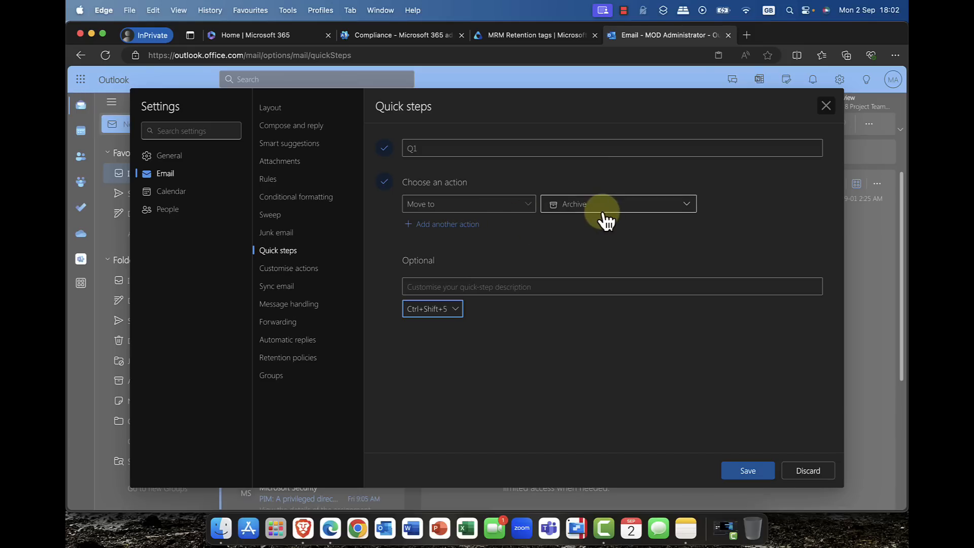
pyautogui.click(749, 472)
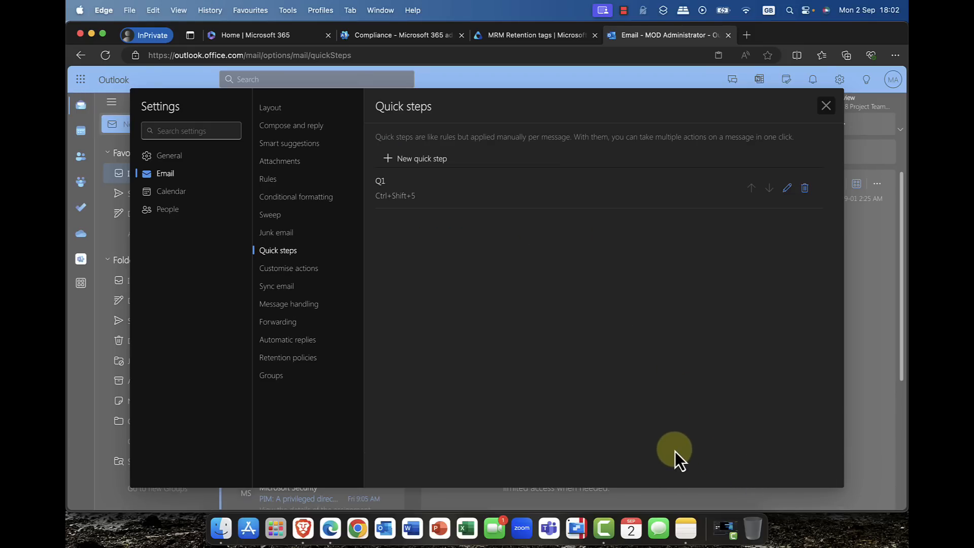
pyautogui.click(826, 106)
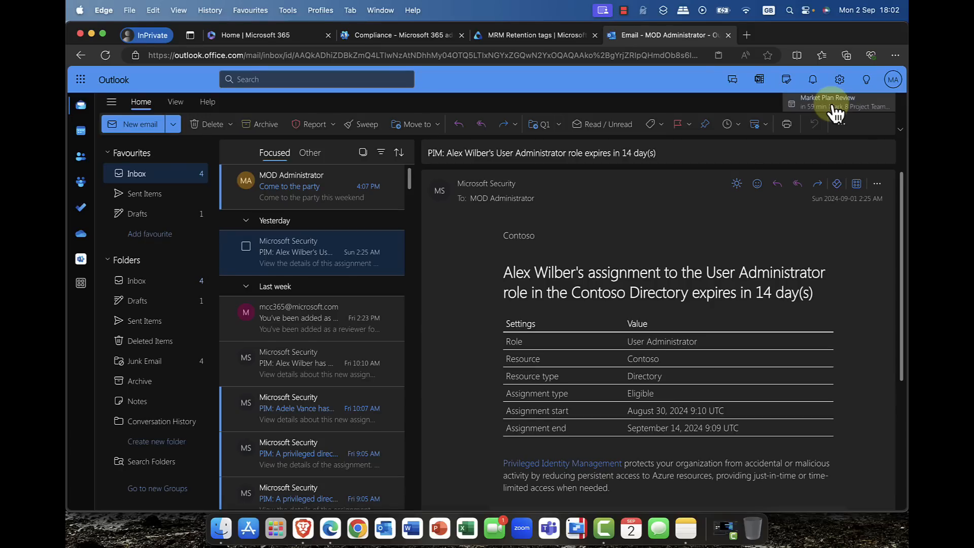
# Step: Archive the 20 August email about the SharePoint Administrator role being assigned outside of PIM, and open the Archive folder
pyautogui.scroll(-10, 352, 347)
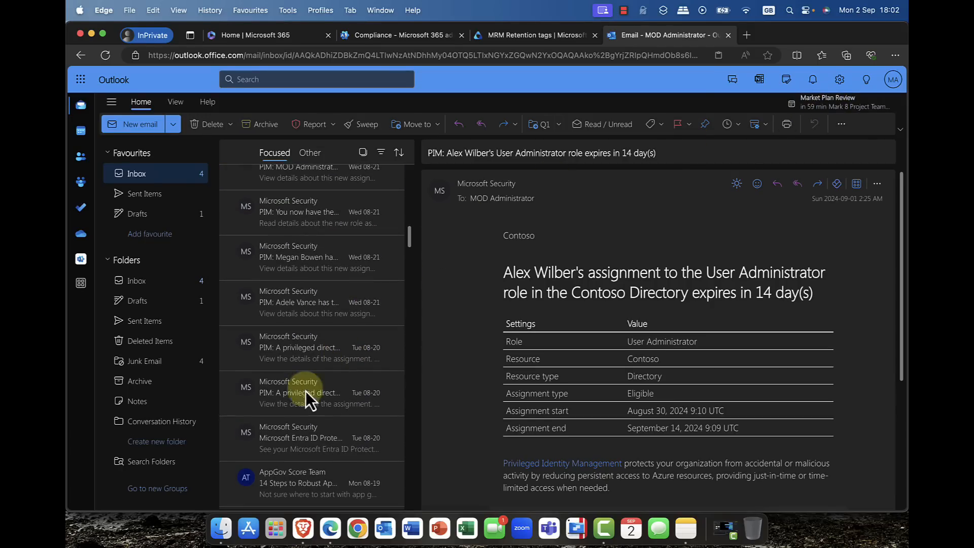
pyautogui.click(246, 389)
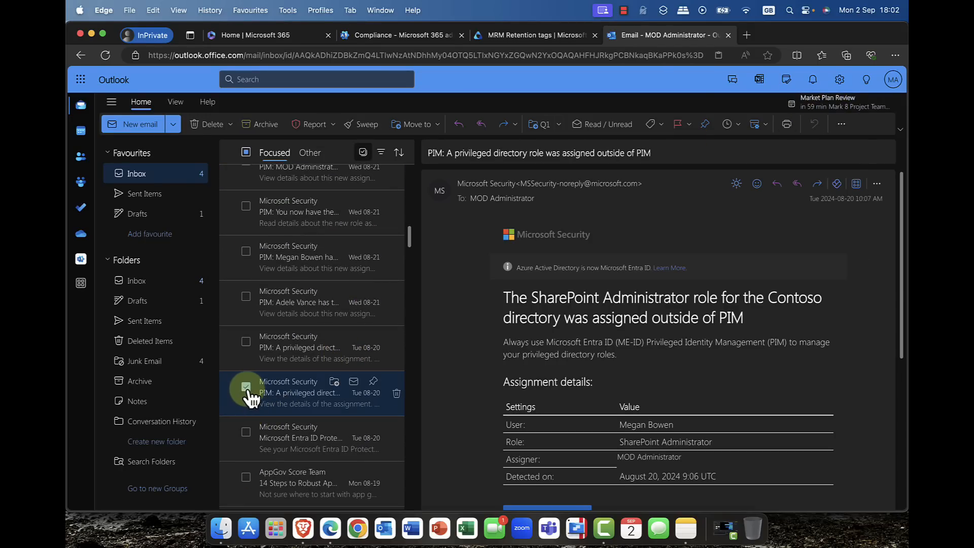
pyautogui.press('e')
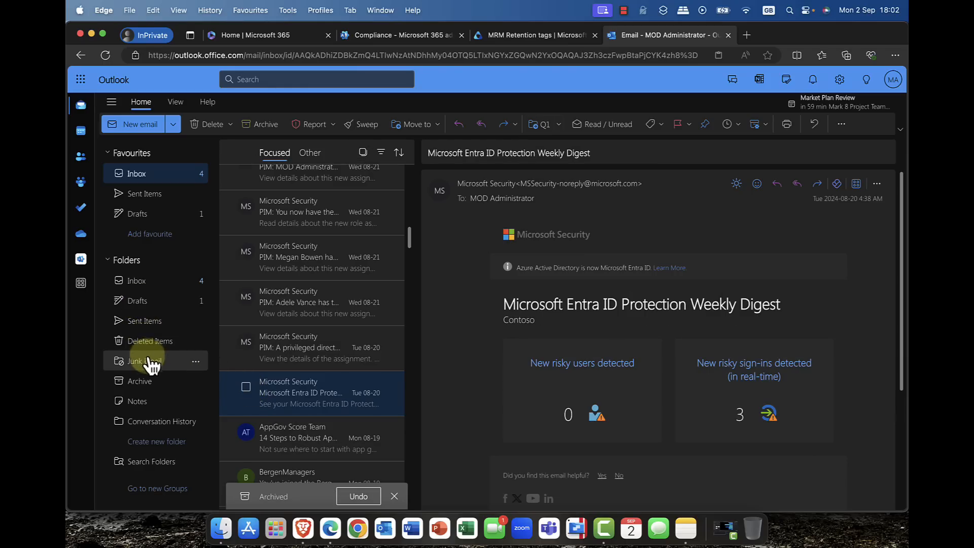
pyautogui.click(154, 381)
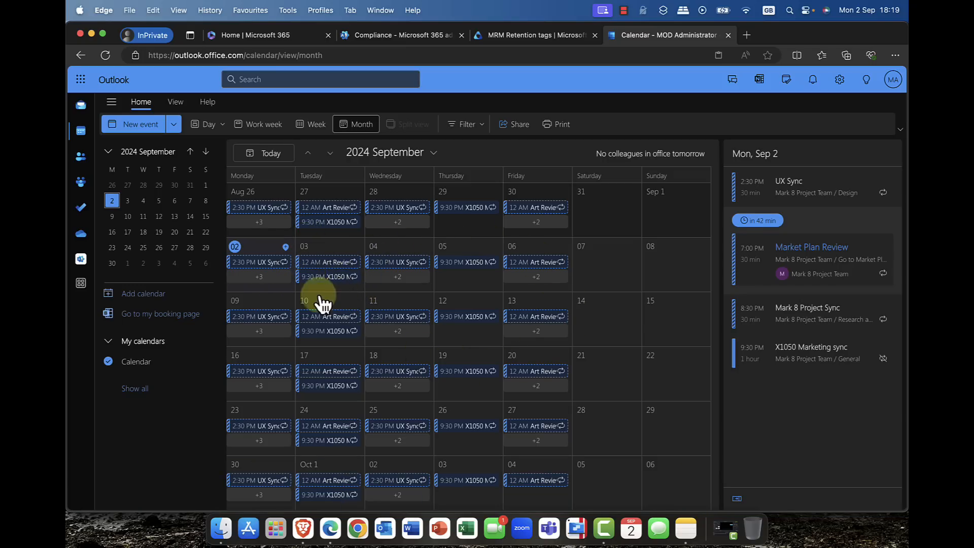
# Step: Show the calendar in week view and set its time scale to 60 minutes
pyautogui.click(311, 124)
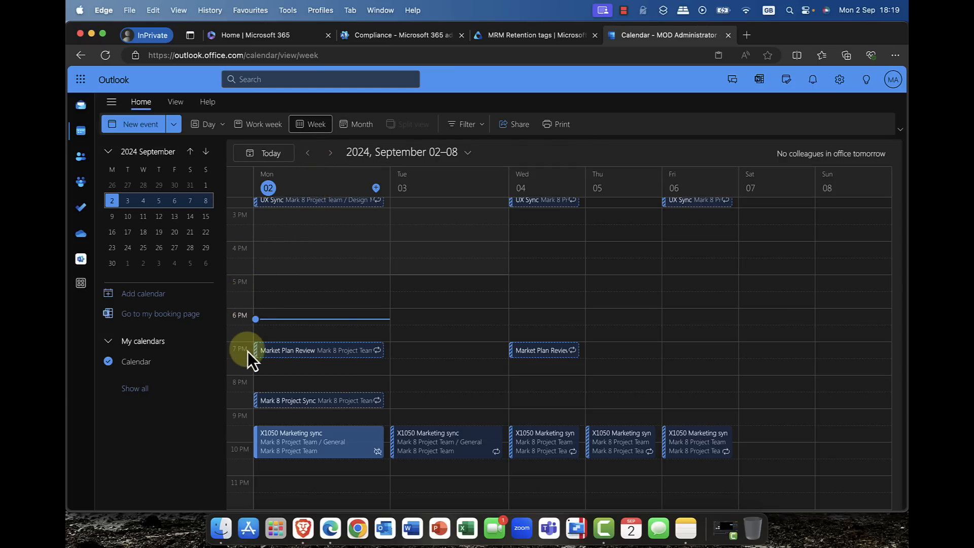
pyautogui.rightClick(241, 288)
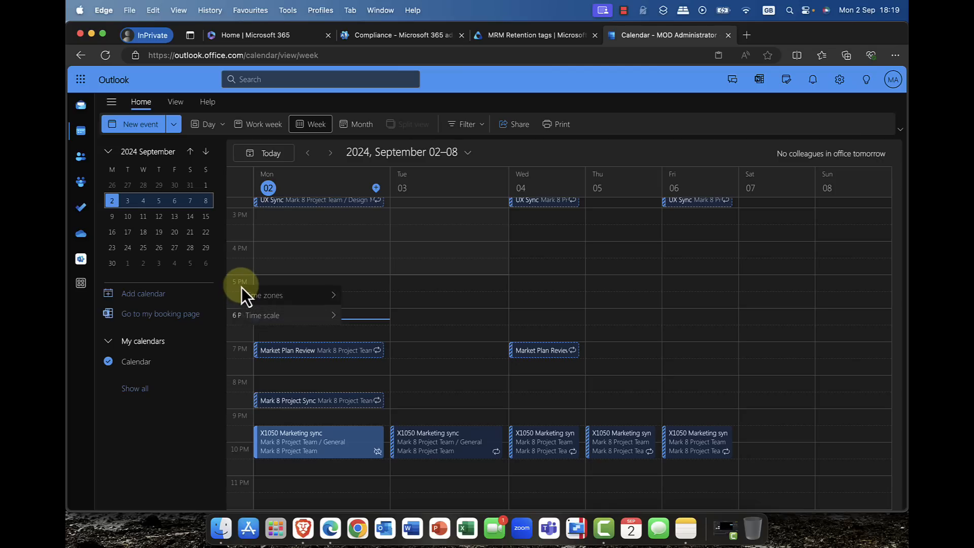
pyautogui.moveTo(258, 318)
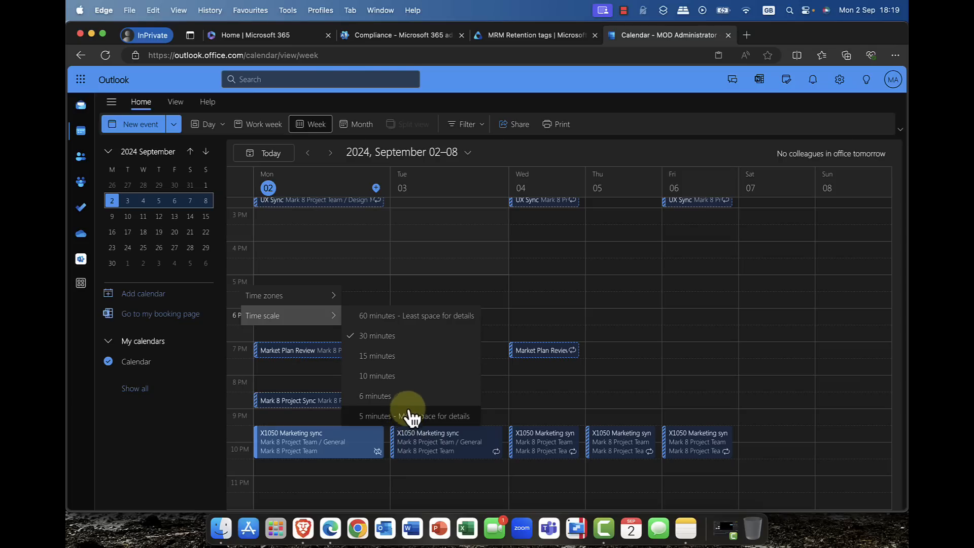
pyautogui.click(400, 322)
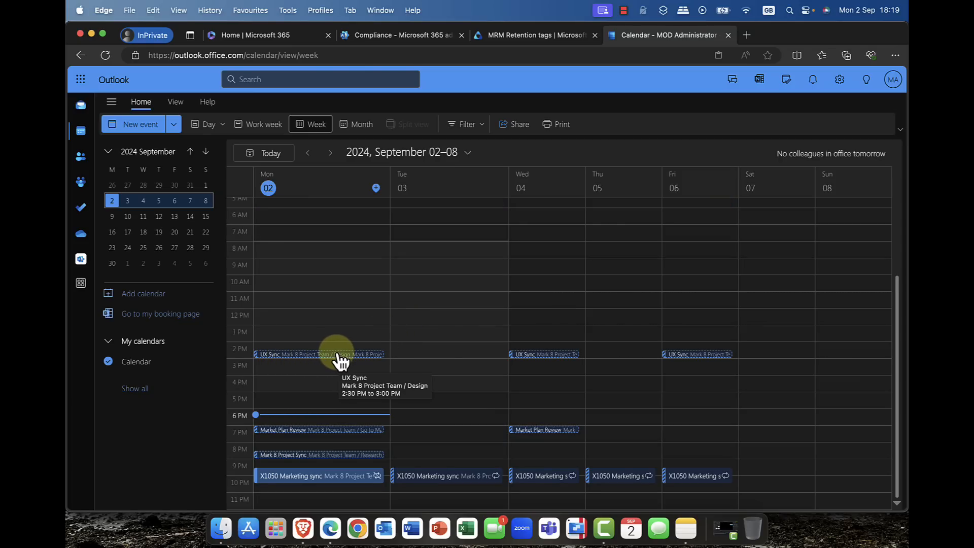
# Step: Set the week calendar's time scale to 30 minutes and show the early hours of the week
pyautogui.rightClick(237, 348)
pyautogui.moveTo(261, 376)
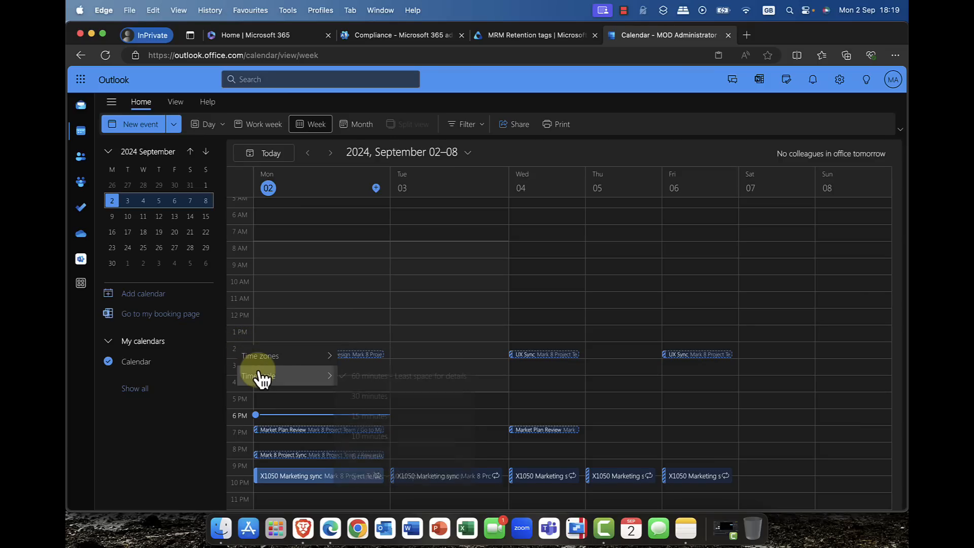
pyautogui.click(384, 395)
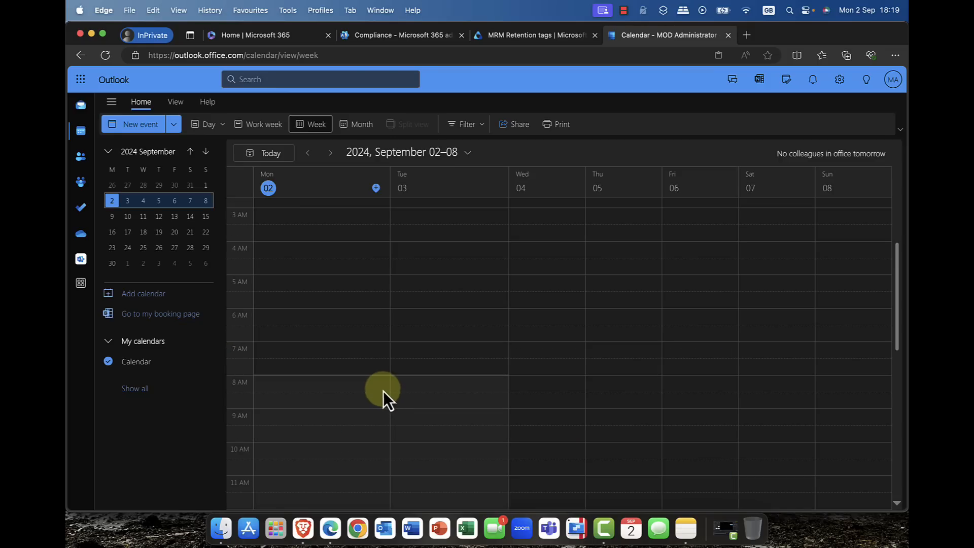
pyautogui.scroll(3, 321, 300)
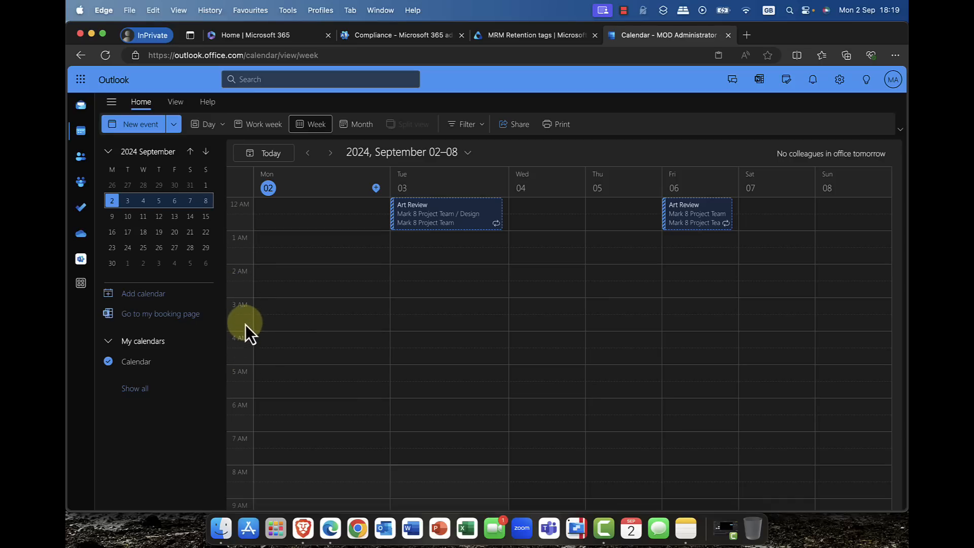
# Step: Open the calendar's time zone settings and label the primary time zone Oslo
pyautogui.rightClick(244, 282)
pyautogui.moveTo(246, 291)
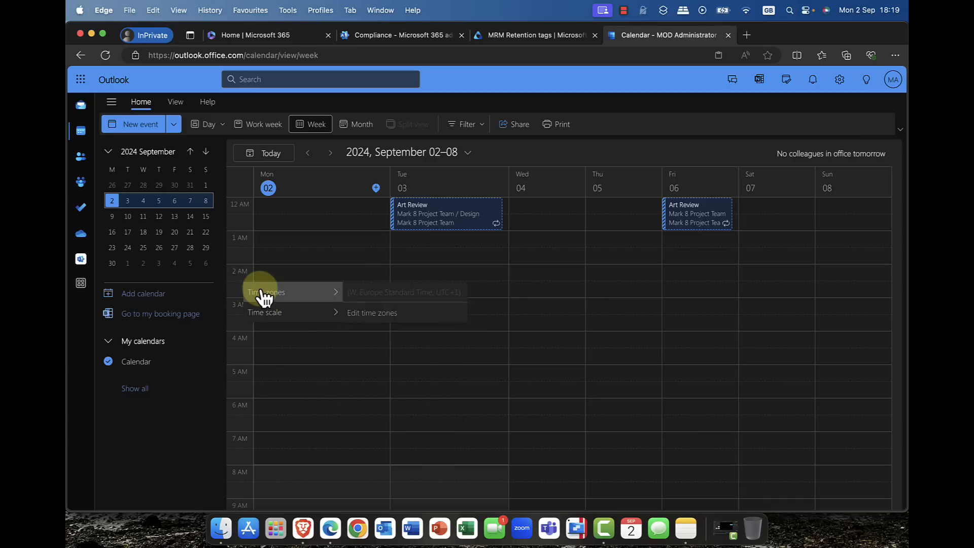
pyautogui.click(381, 313)
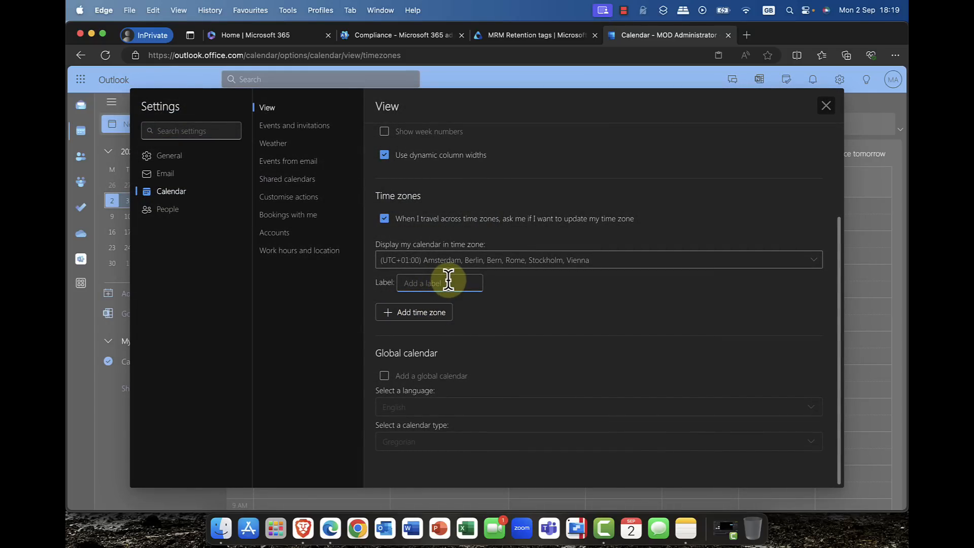
pyautogui.write('C')
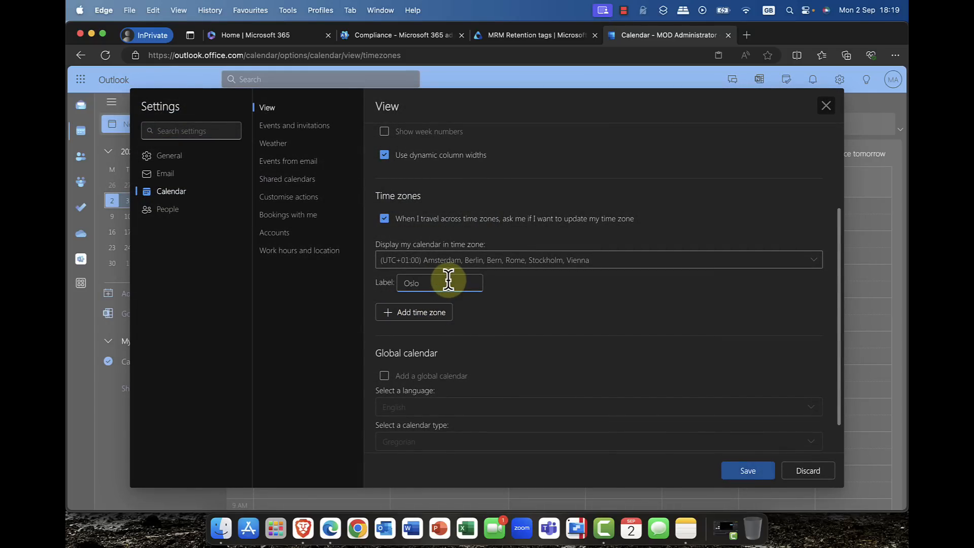
# Step: Add a second calendar time zone for Seattle, Washington, and label it SEA
pyautogui.click(425, 314)
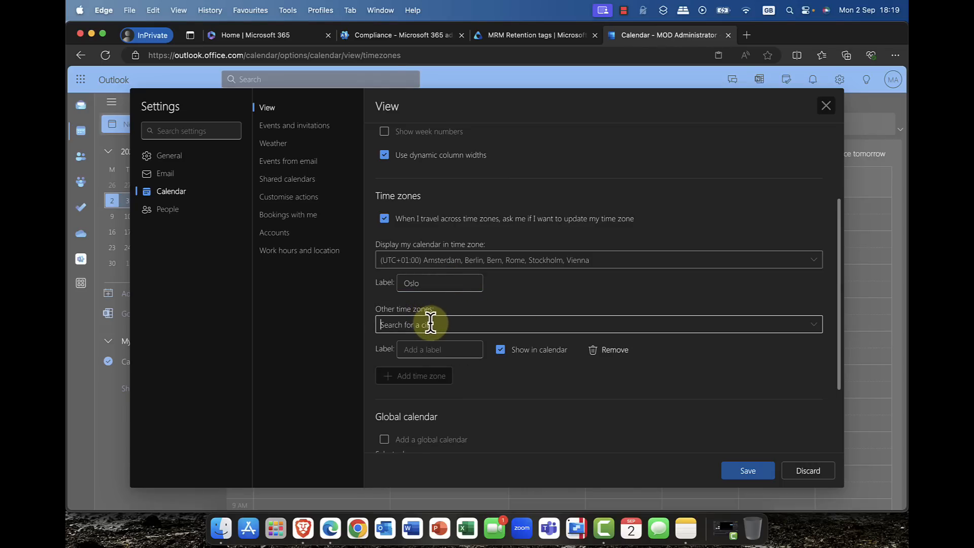
pyautogui.write('Seattle')
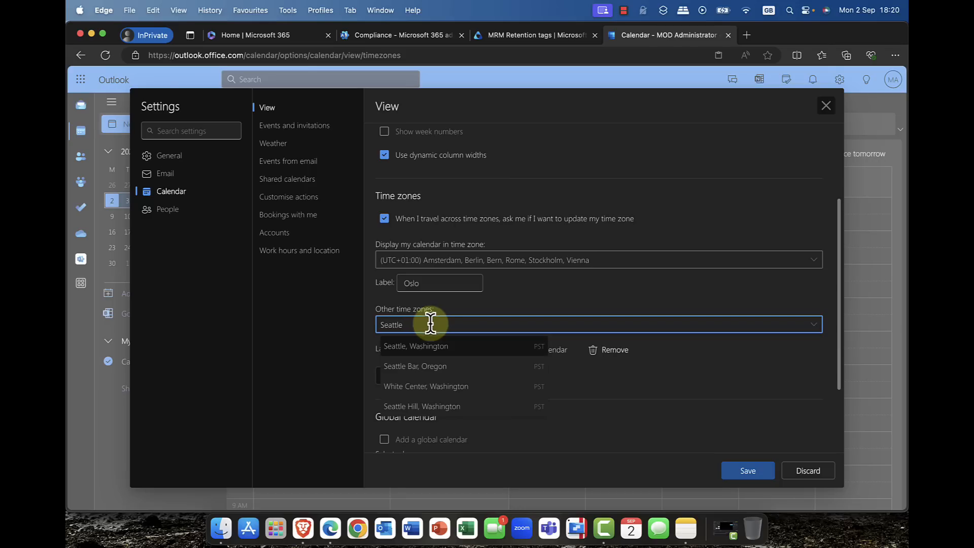
pyautogui.click(451, 346)
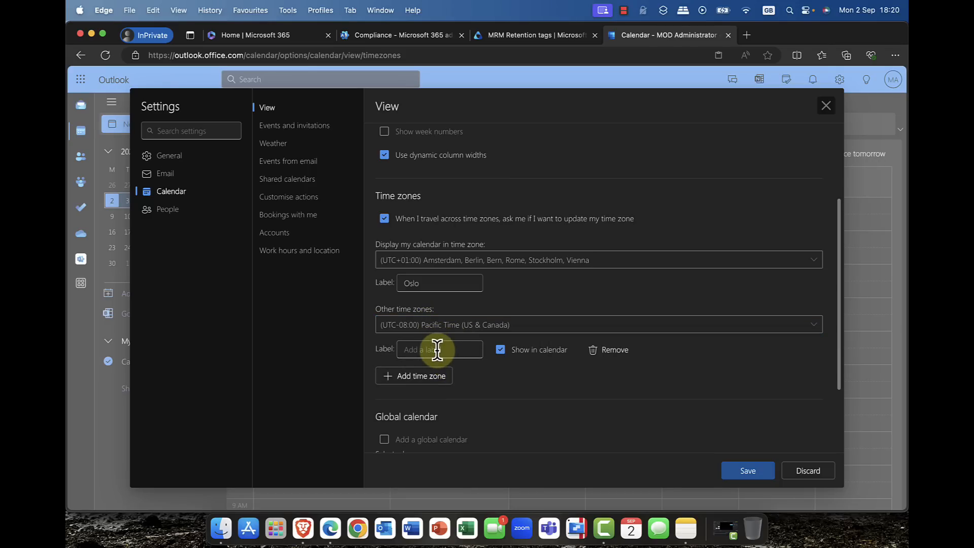
pyautogui.click(438, 349)
pyautogui.click(517, 391)
# Step: Enable the global calendar option and review the calendar types it offers
pyautogui.scroll(-3, 502, 401)
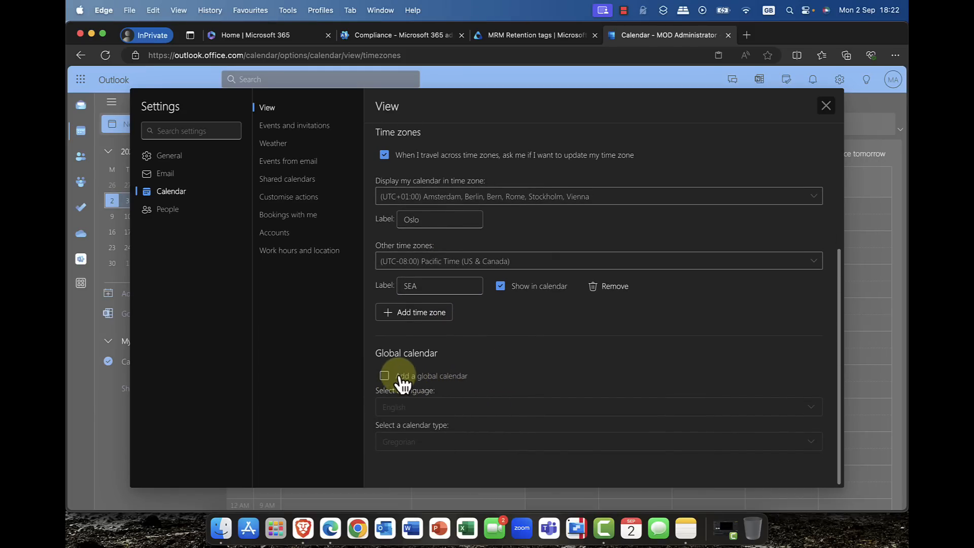
pyautogui.click(414, 378)
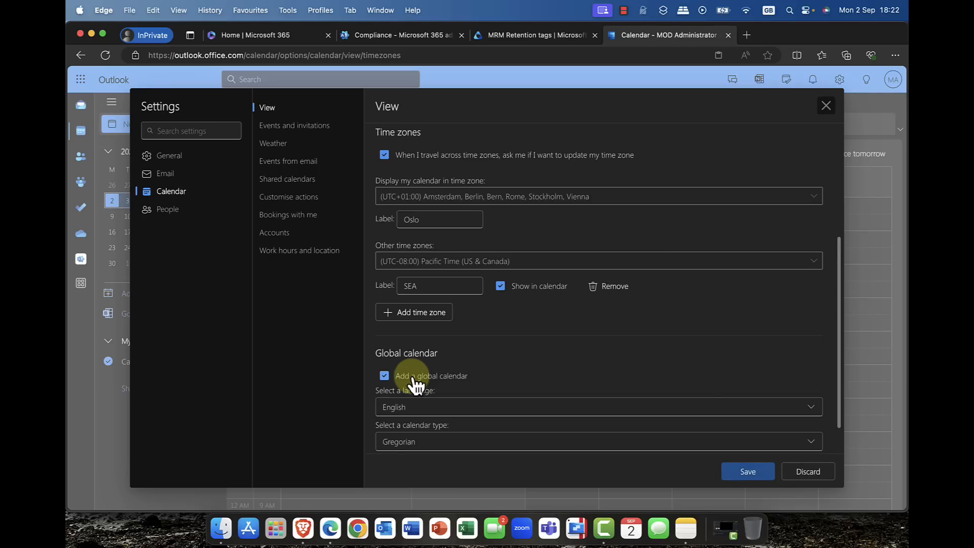
pyautogui.click(445, 447)
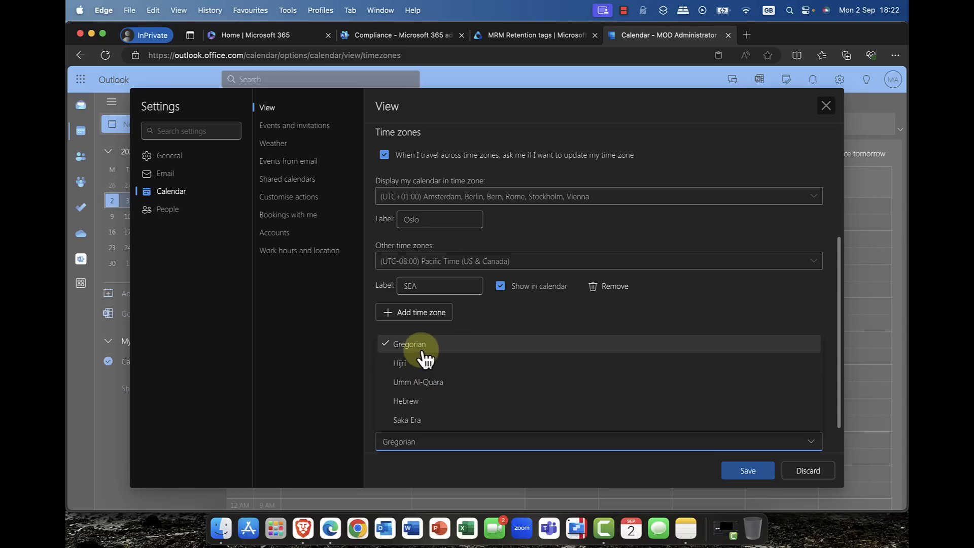
pyautogui.click(471, 458)
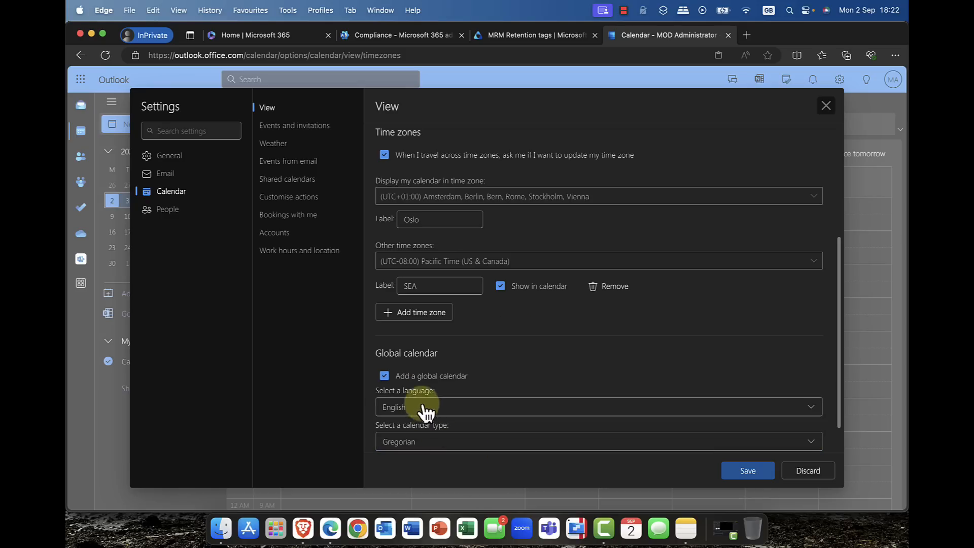
# Step: Turn off the global calendar option, review the calendar view options, and close the settings
pyautogui.click(385, 375)
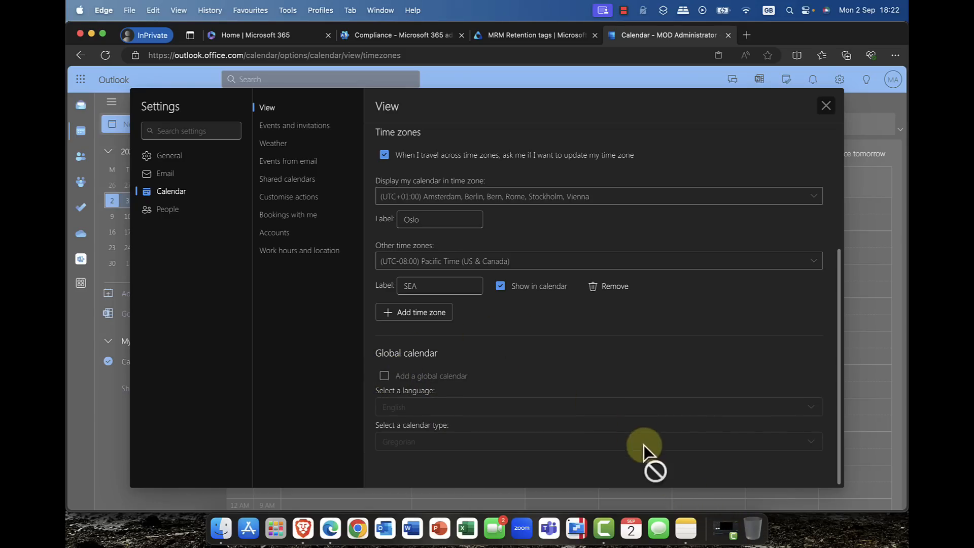
pyautogui.scroll(3, 626, 433)
pyautogui.scroll(3, 627, 429)
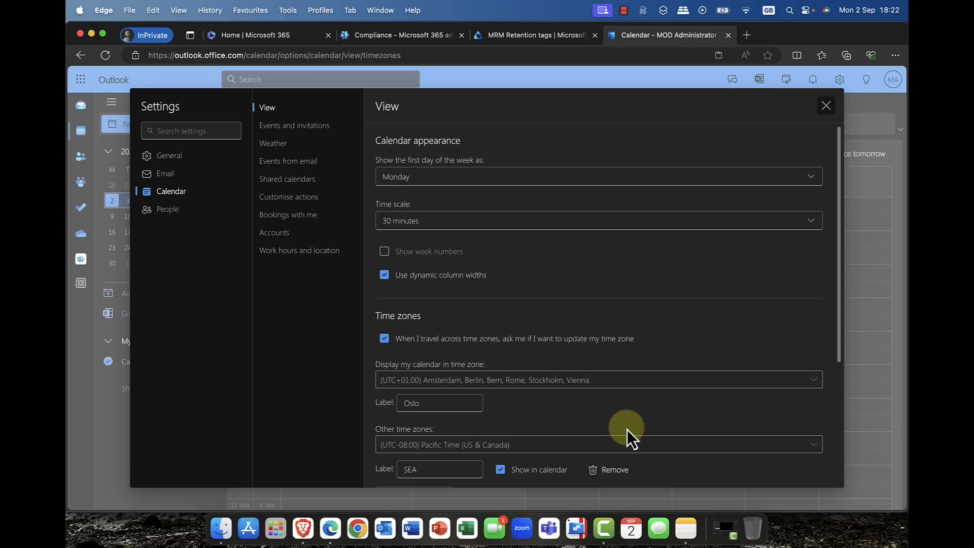
pyautogui.scroll(-6, 659, 381)
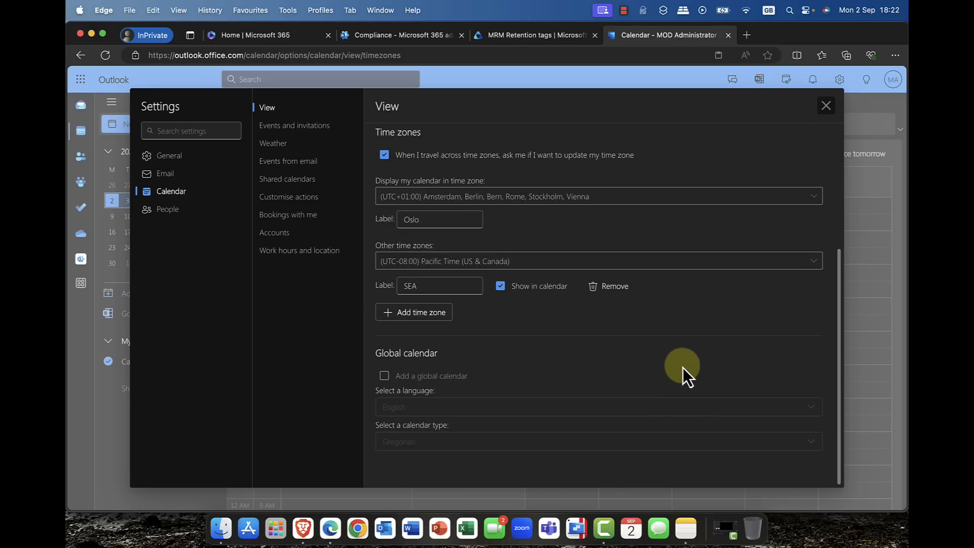
pyautogui.click(823, 105)
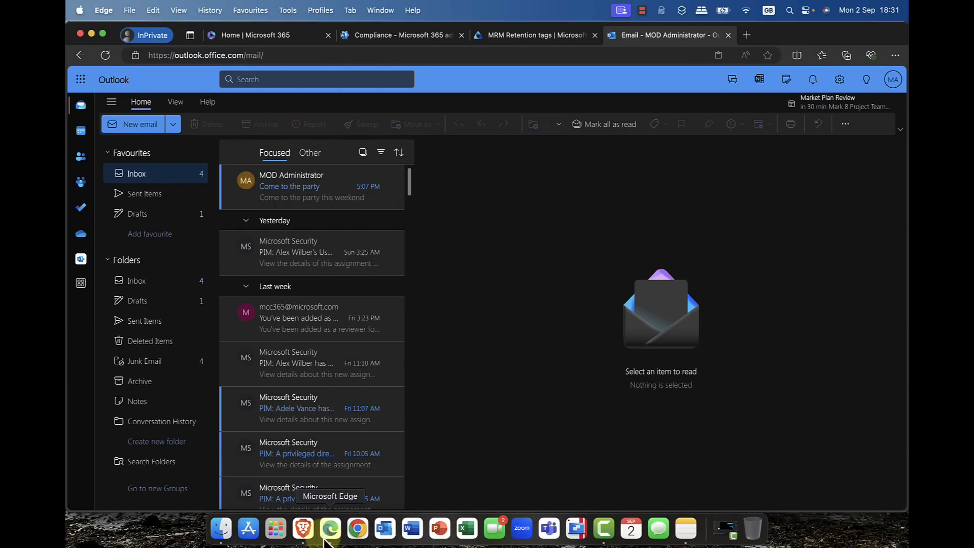
pyautogui.click(303, 529)
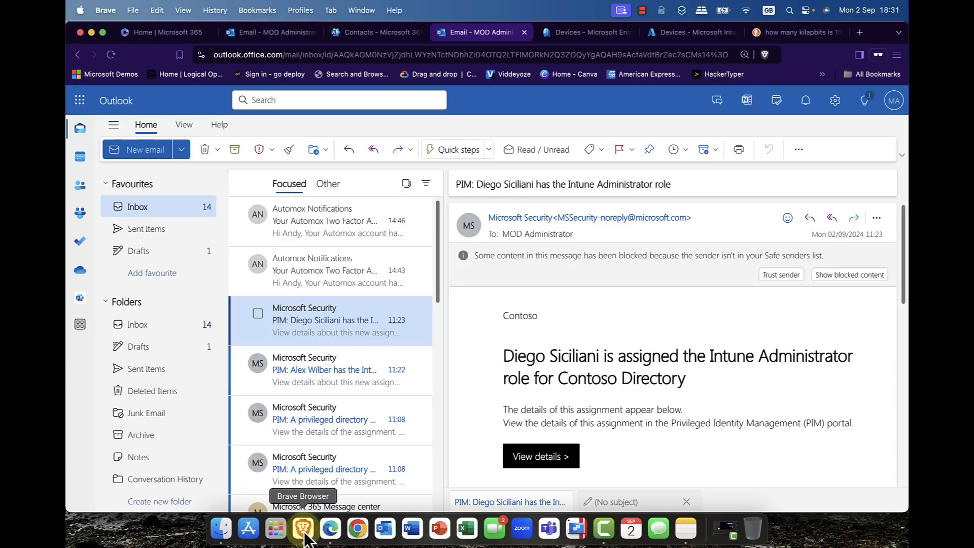
pyautogui.click(330, 528)
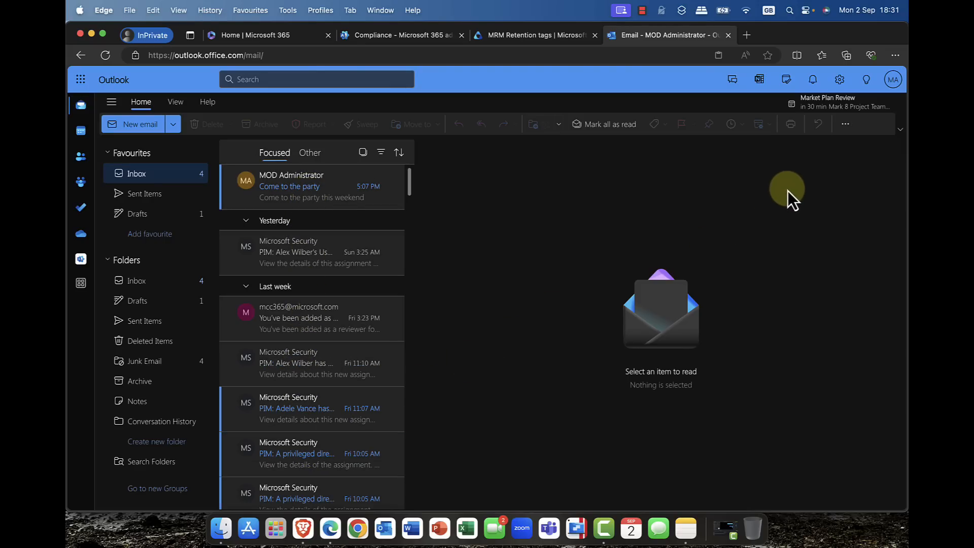
# Step: Create a conditional formatting rule in the email settings and name it Demo1
pyautogui.click(846, 78)
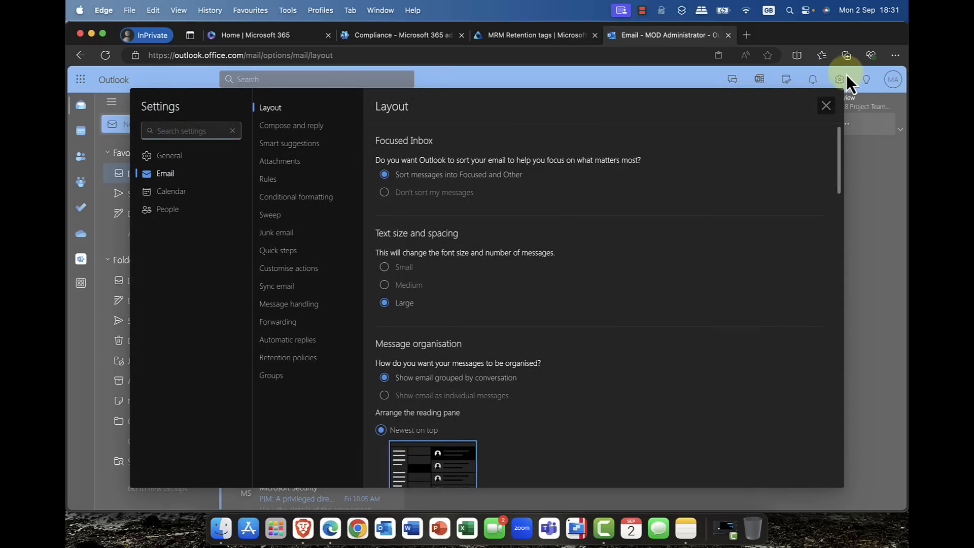
pyautogui.click(318, 203)
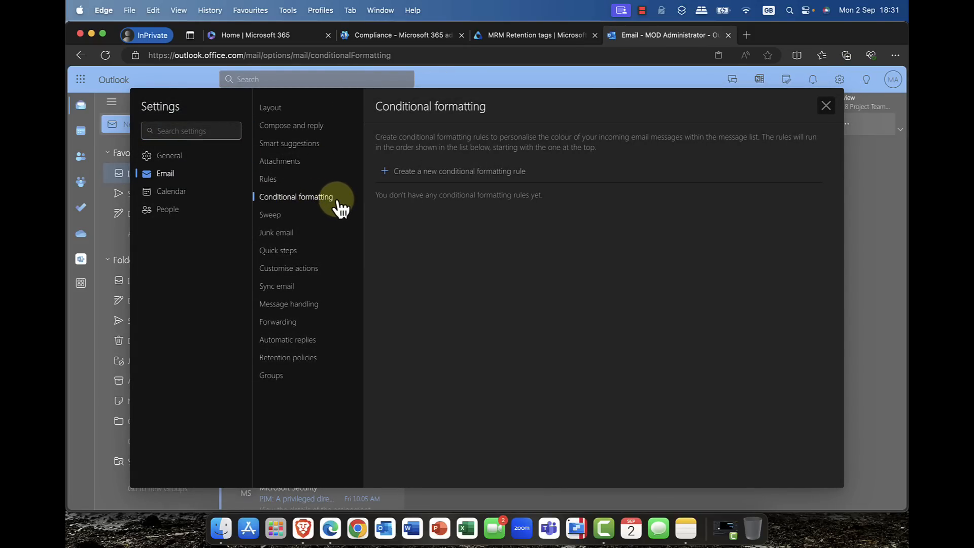
pyautogui.click(418, 171)
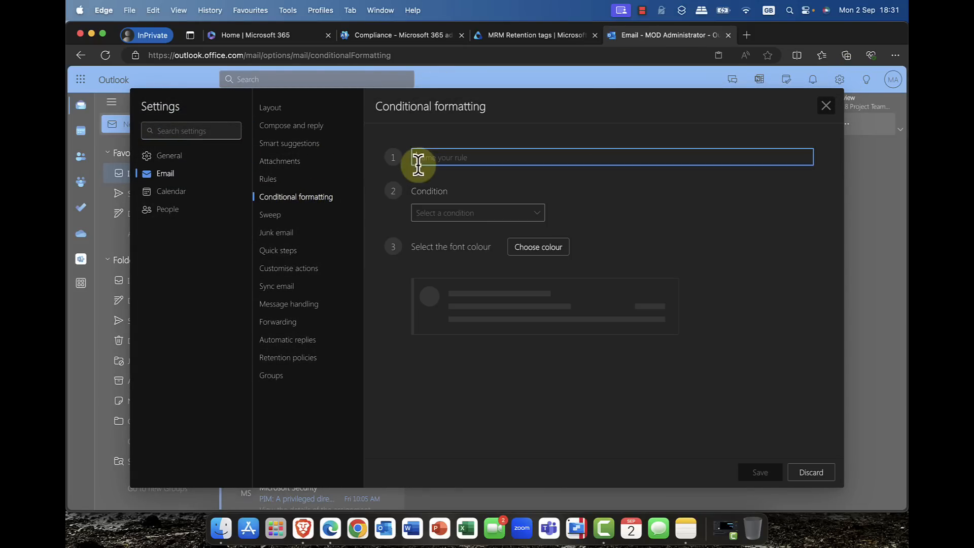
pyautogui.click(444, 214)
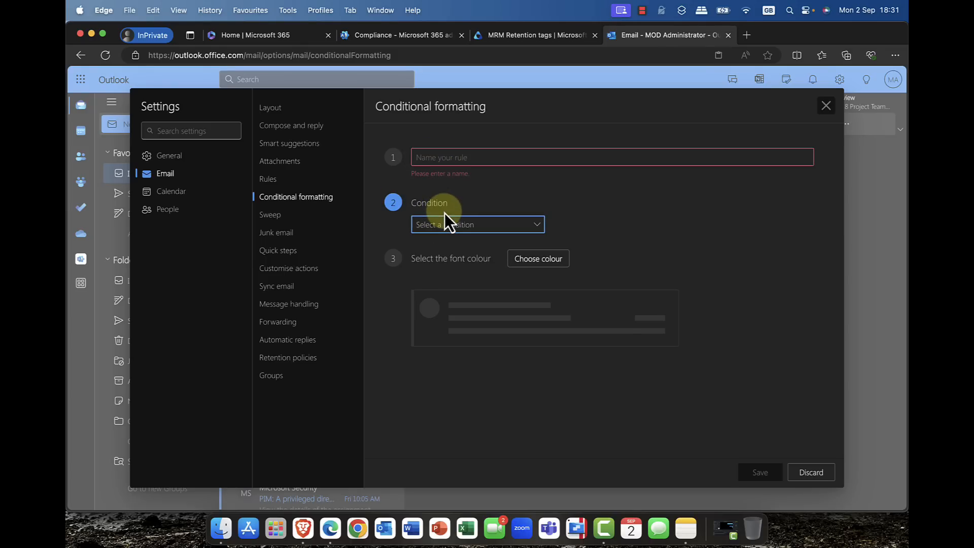
pyautogui.click(450, 159)
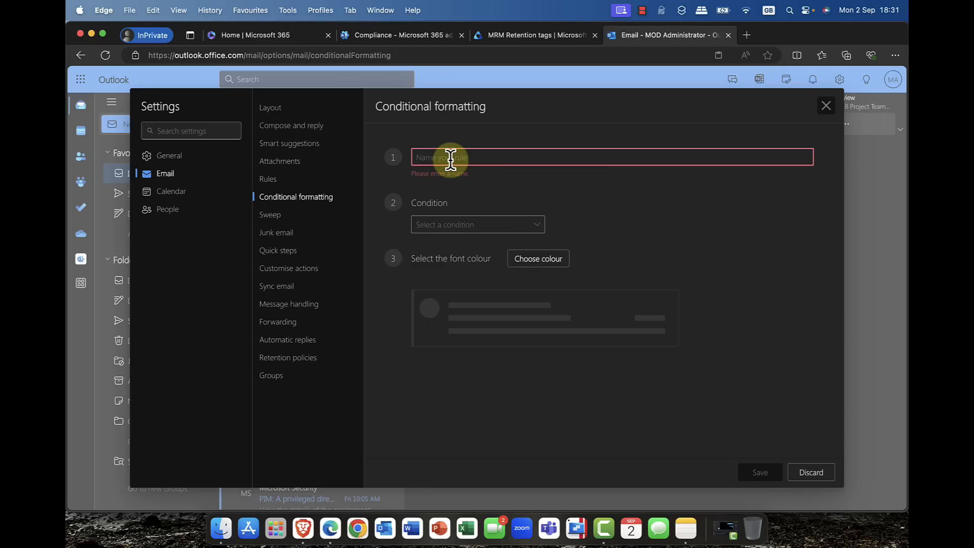
pyautogui.write('Demo1')
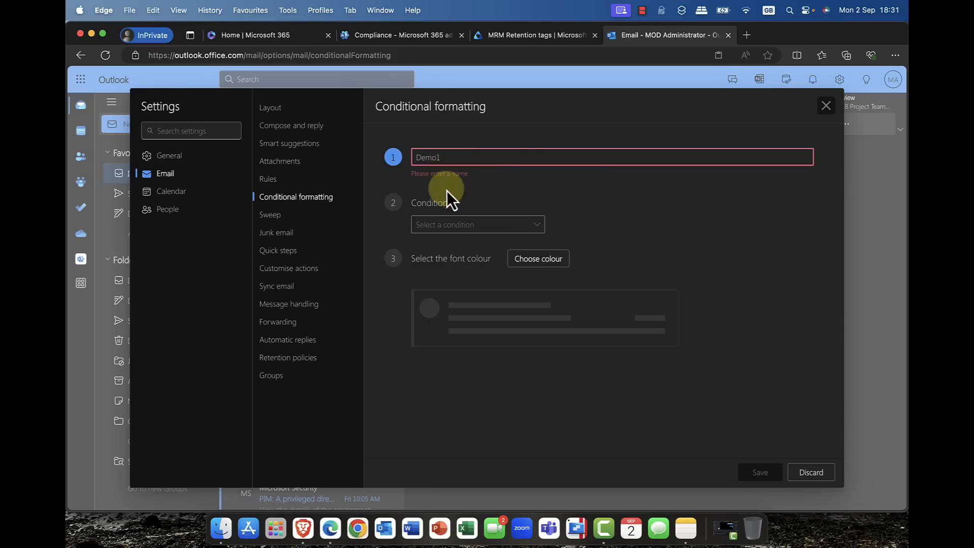
# Step: Set the rule's condition to From and paste the administrator's email address as the sender
pyautogui.click(453, 223)
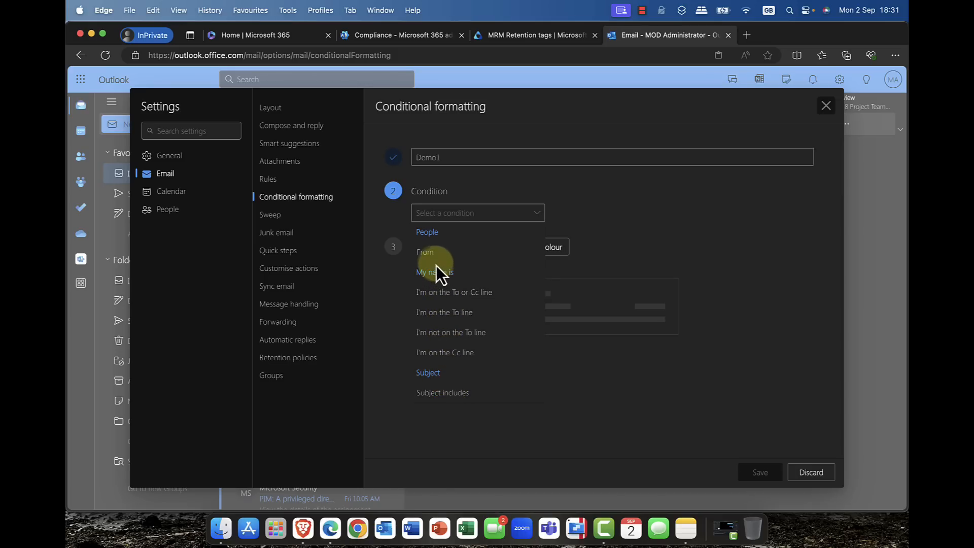
pyautogui.click(432, 253)
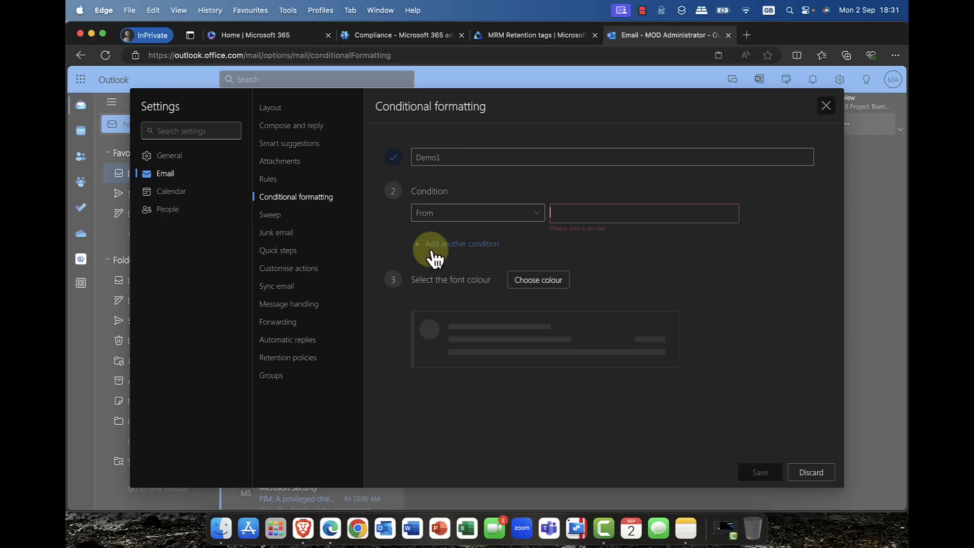
pyautogui.click(570, 212)
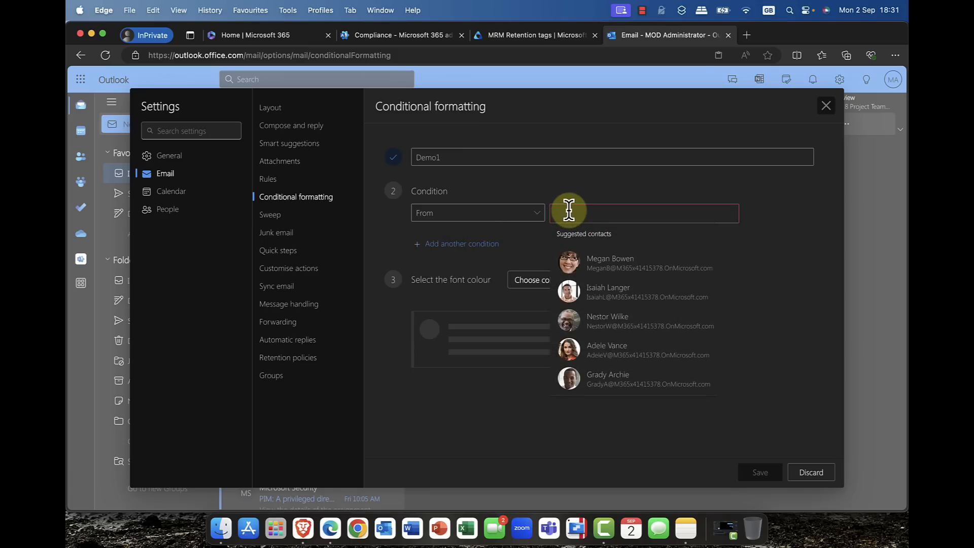
pyautogui.press('super+v')
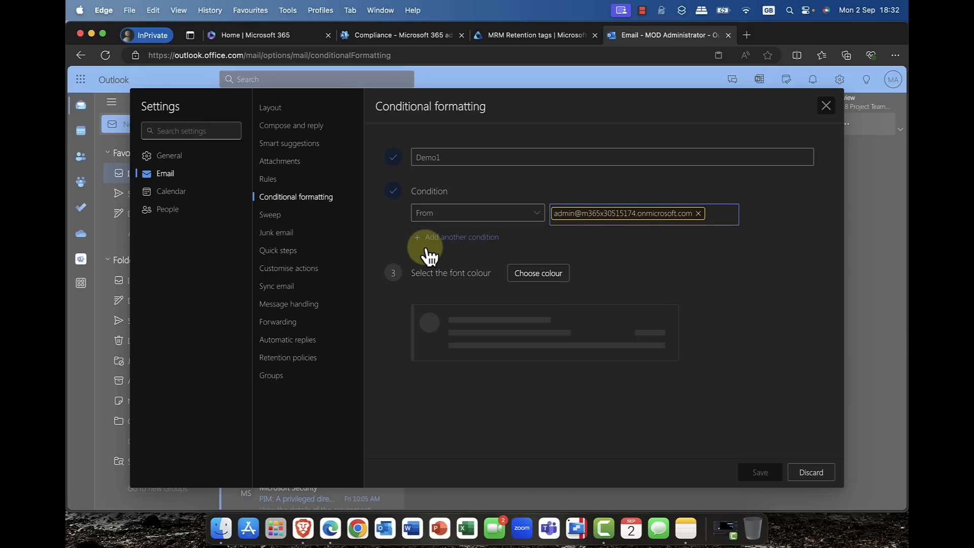
# Step: Choose the darker green as the rule's font colour
pyautogui.click(536, 273)
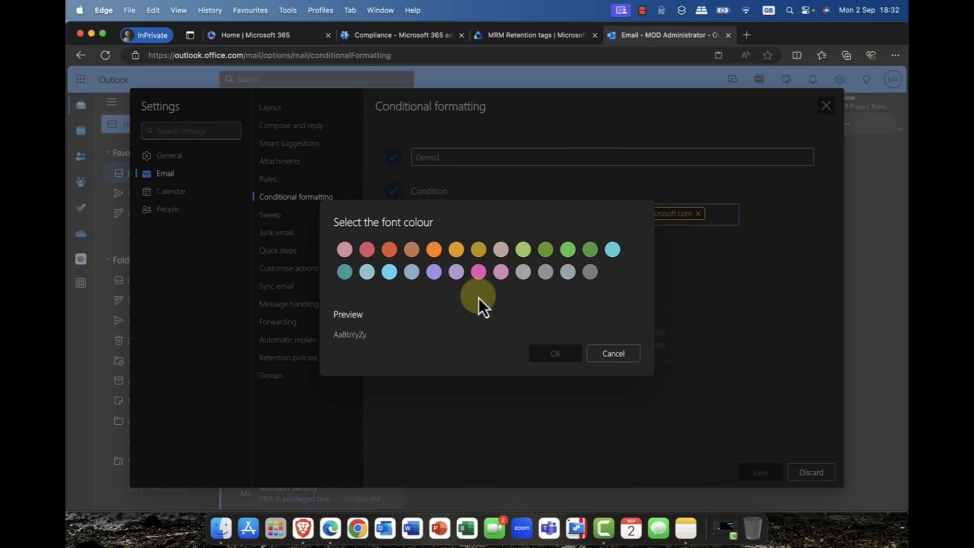
pyautogui.click(590, 249)
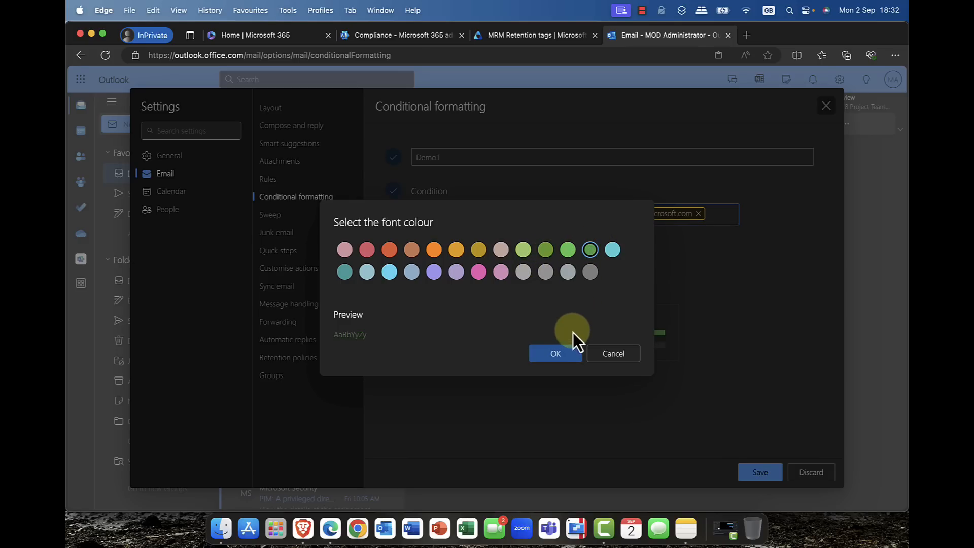
pyautogui.click(563, 357)
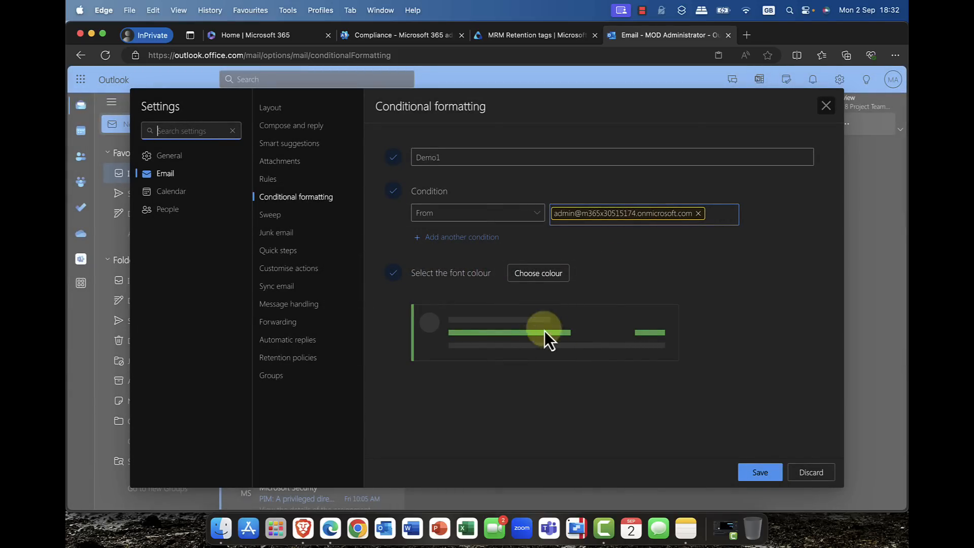
# Step: Save the Demo1 rule and return to the inbox to check the "Come to the party" message
pyautogui.click(759, 474)
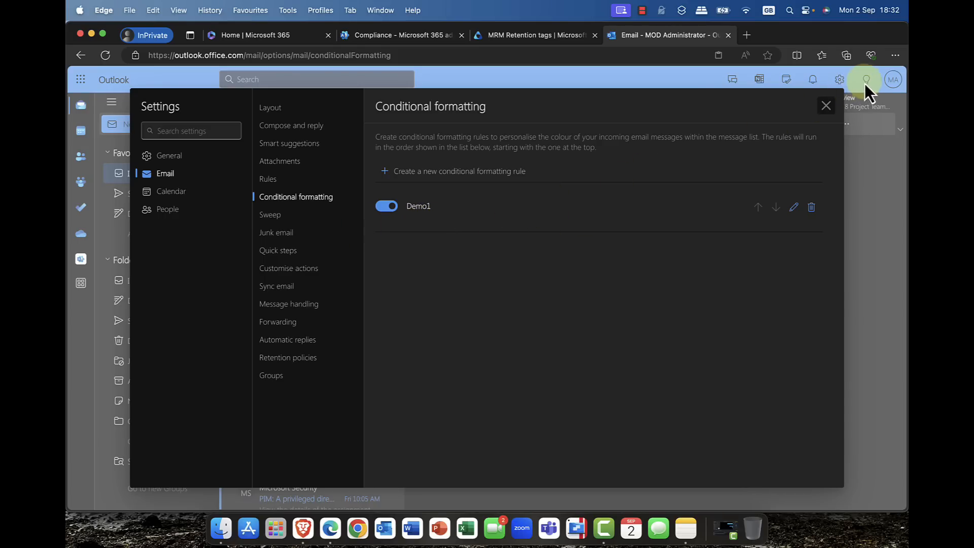
pyautogui.click(826, 105)
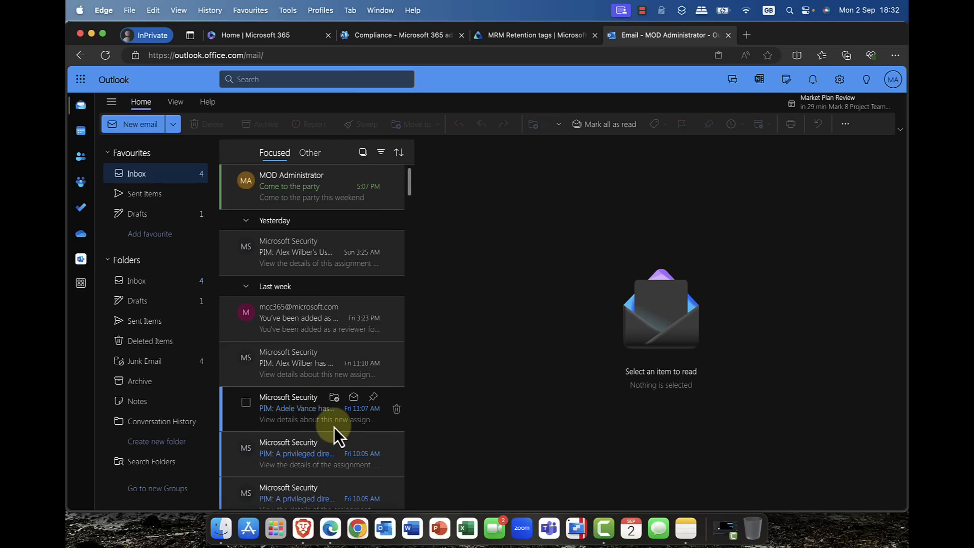
pyautogui.click(309, 194)
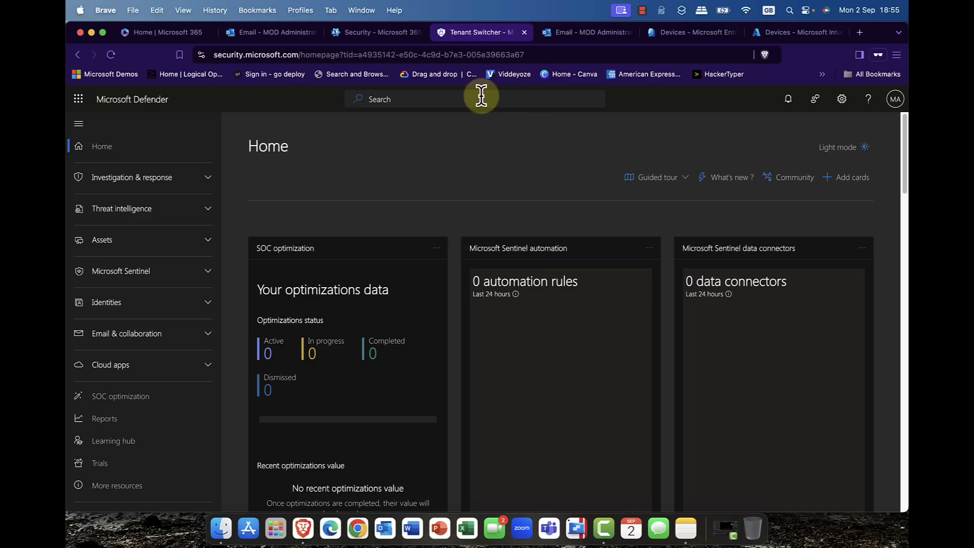
# Step: In Microsoft Defender, open the Safe Attachments policies among the email and collaboration threat policies
pyautogui.click(380, 38)
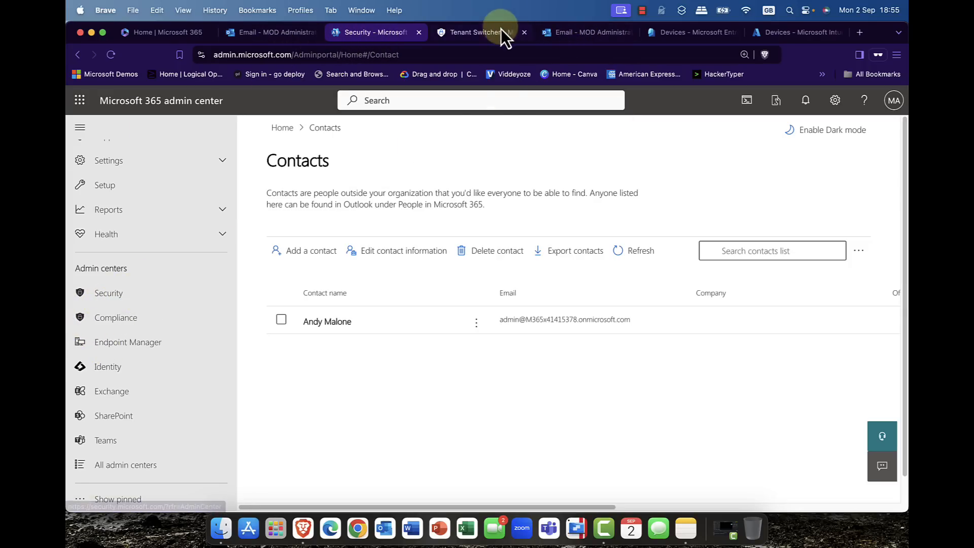
pyautogui.click(483, 32)
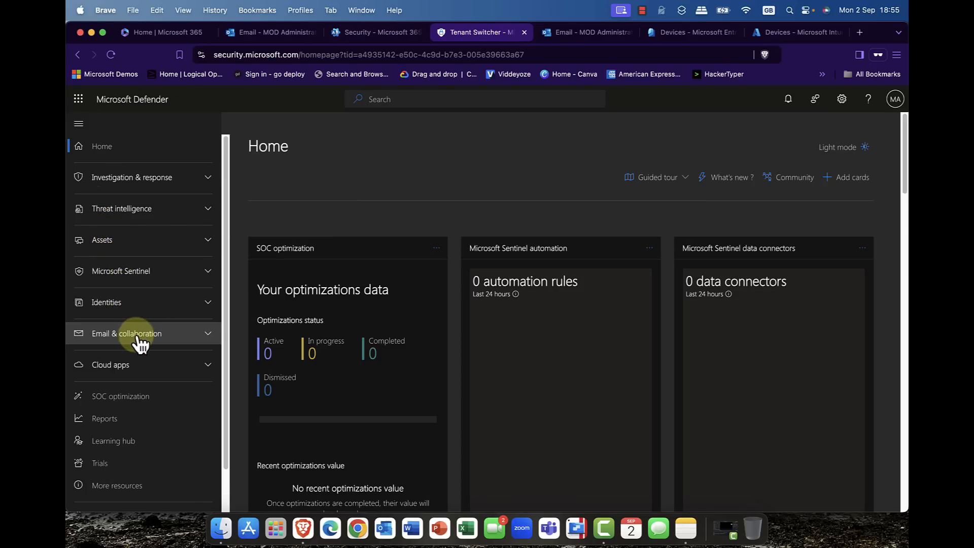
pyautogui.click(208, 334)
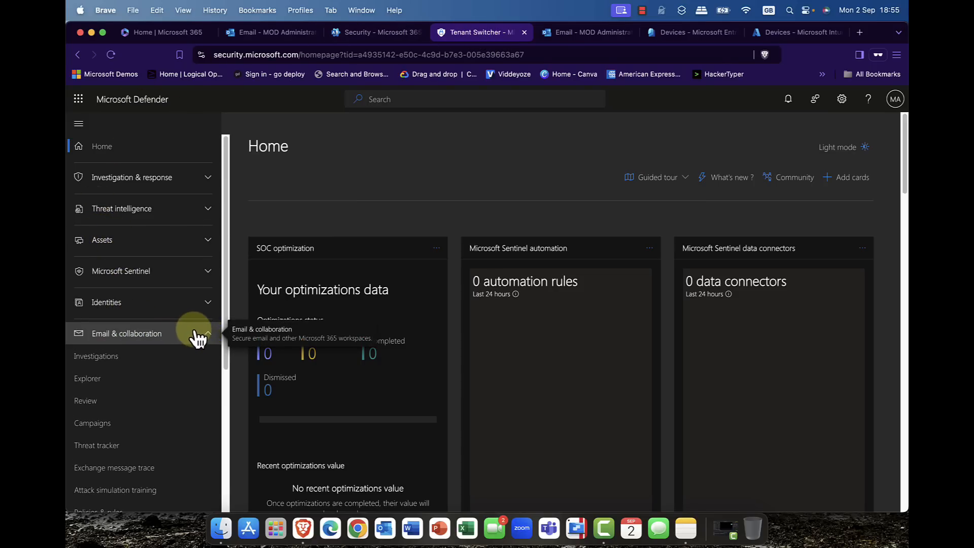
pyautogui.scroll(-5, 184, 335)
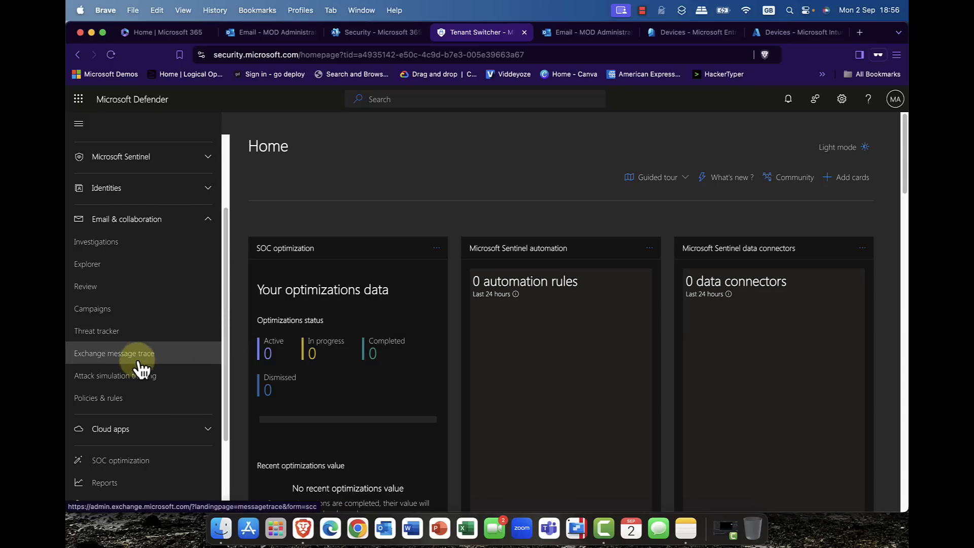
pyautogui.click(106, 400)
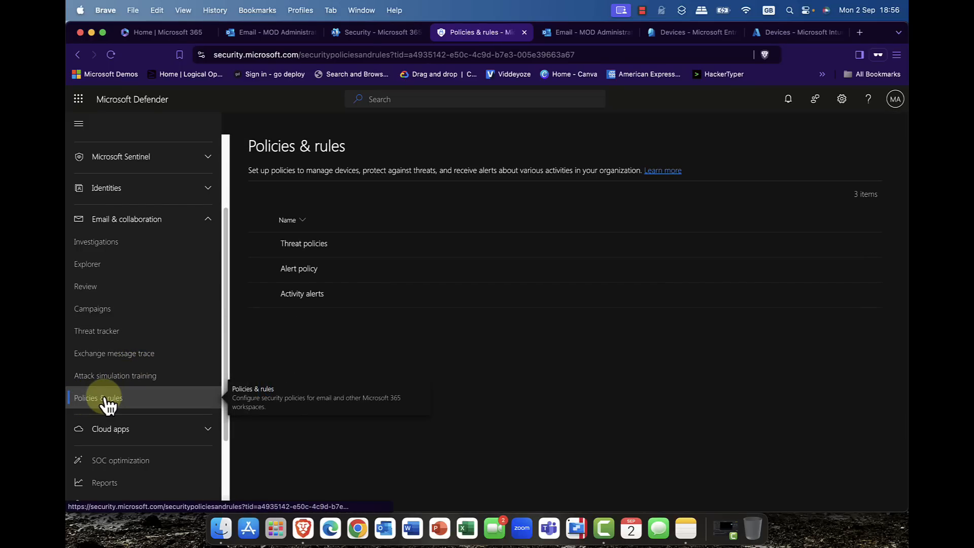
pyautogui.click(312, 245)
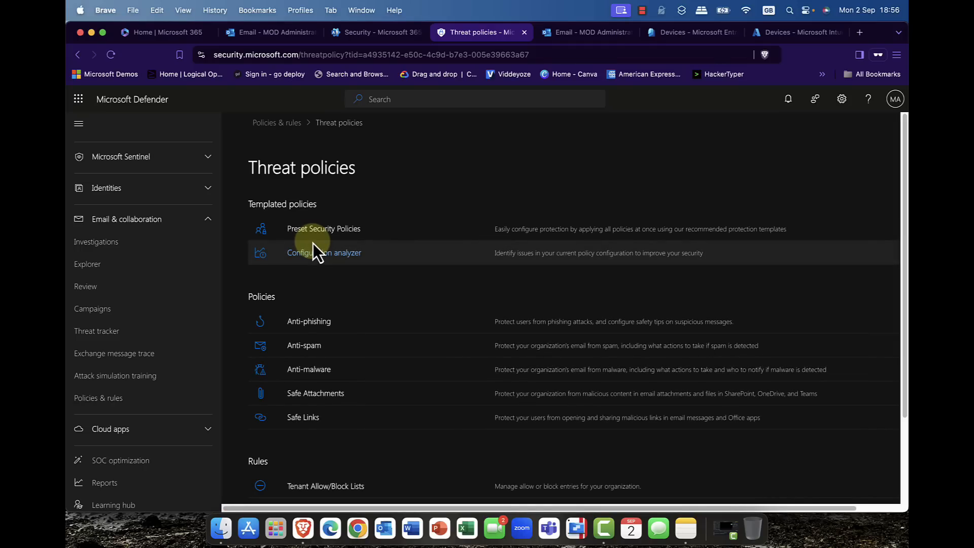
pyautogui.click(304, 395)
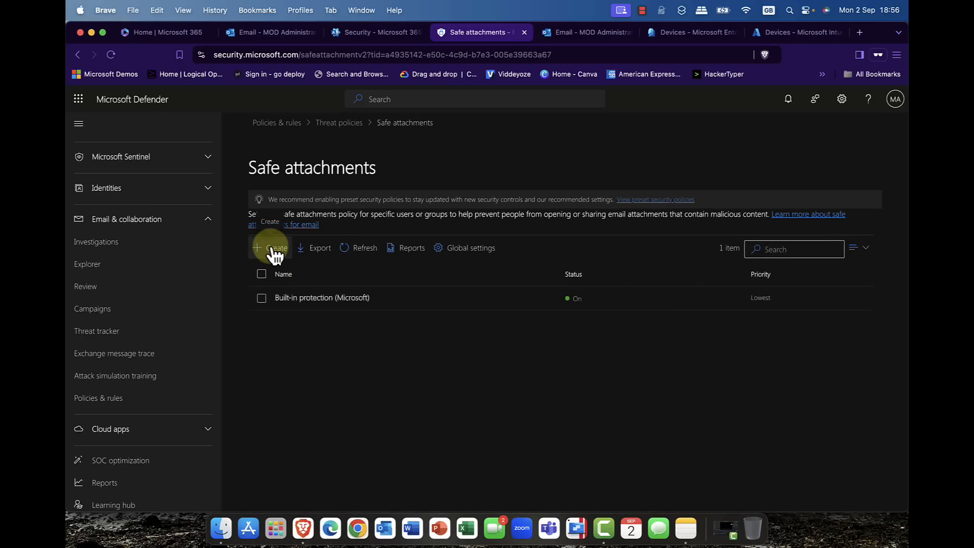
# Step: Start a new Safe Attachments policy named Oslo1 and proceed to its users and domains
pyautogui.click(275, 250)
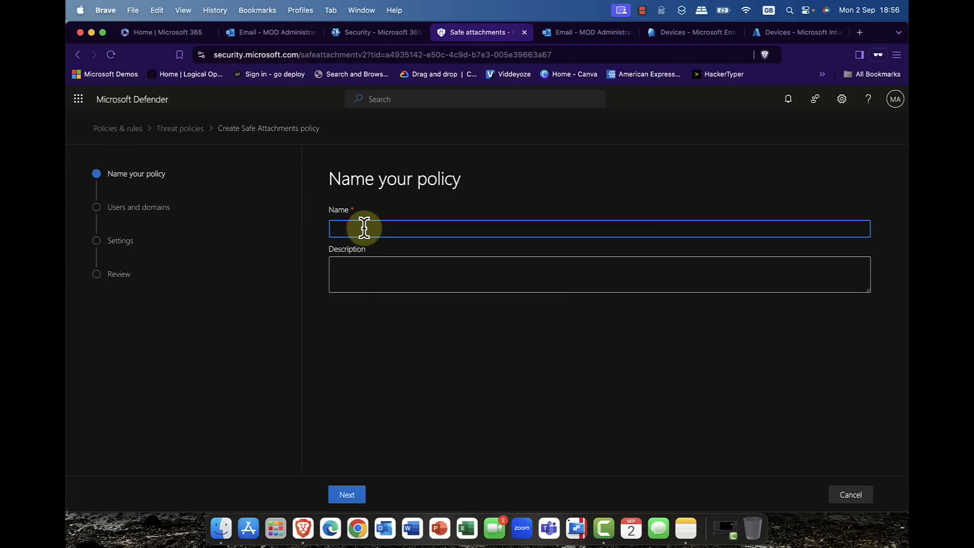
pyautogui.write('Oslo1')
pyautogui.click(345, 495)
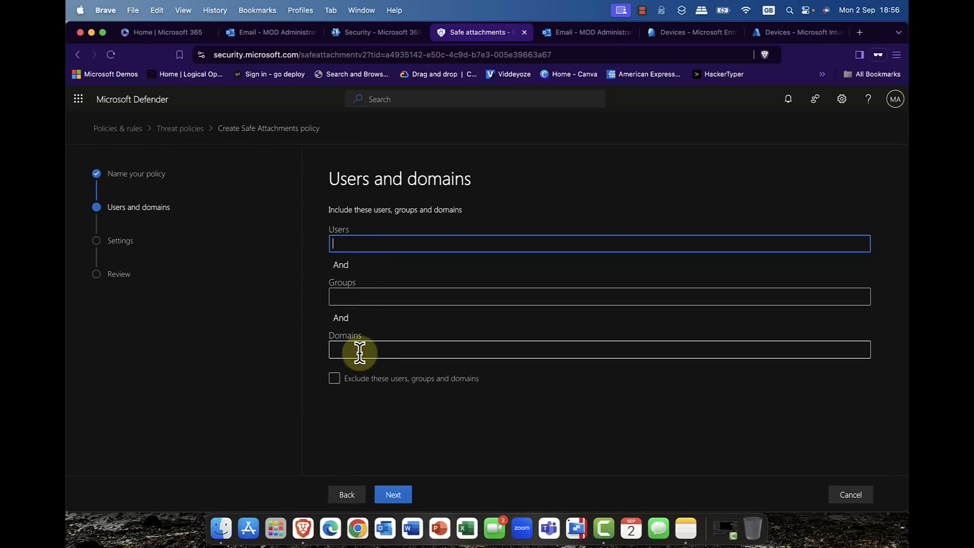
# Step: Search for a user by name and include that user in the Safe Attachments policy
pyautogui.click(363, 295)
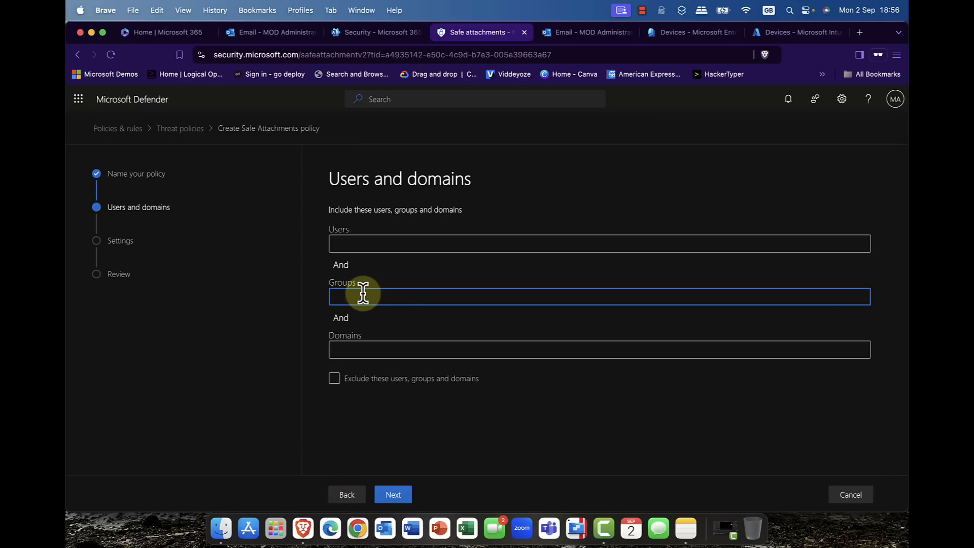
pyautogui.click(349, 238)
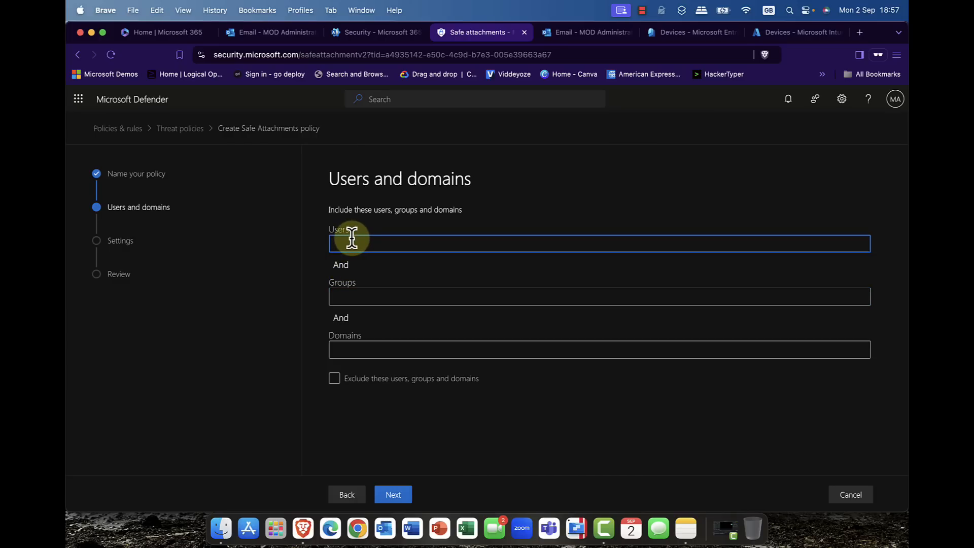
pyautogui.write('ale')
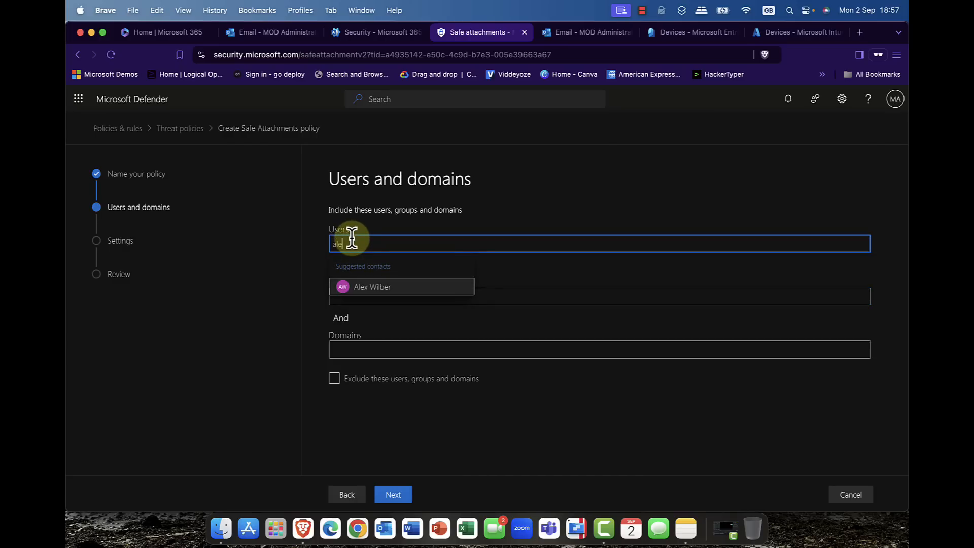
pyautogui.click(379, 288)
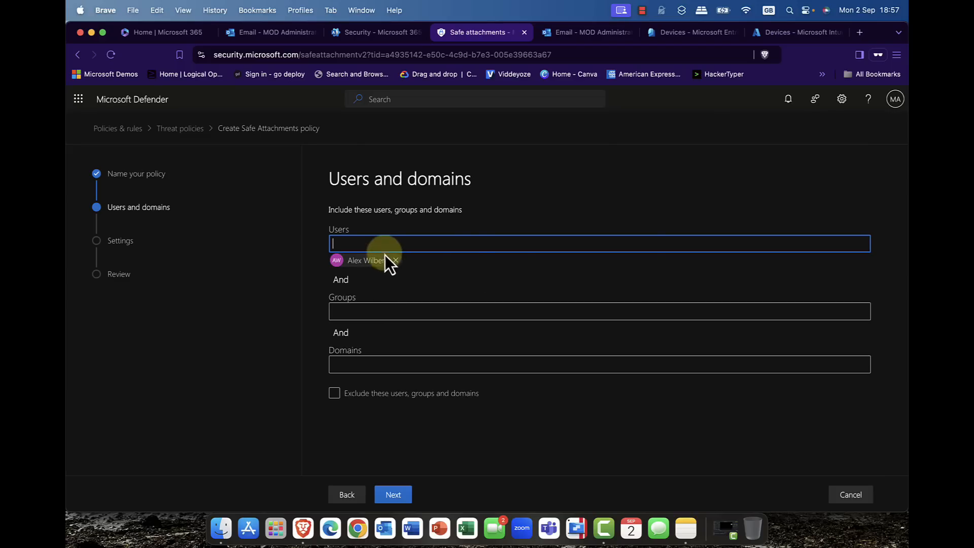
# Step: Include two more users in the Safe Attachments policy by searching for their names, and proceed to the policy's settings
pyautogui.write('alla')
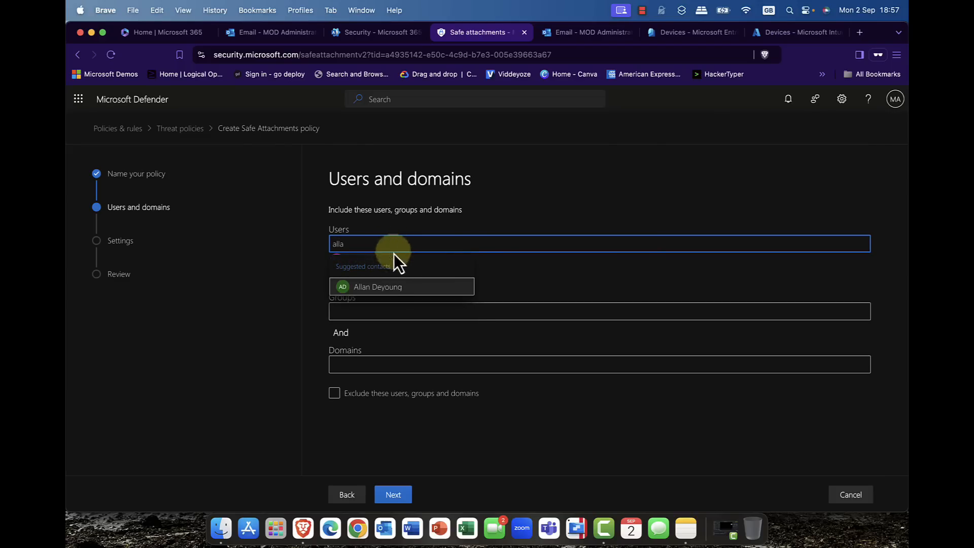
pyautogui.click(393, 289)
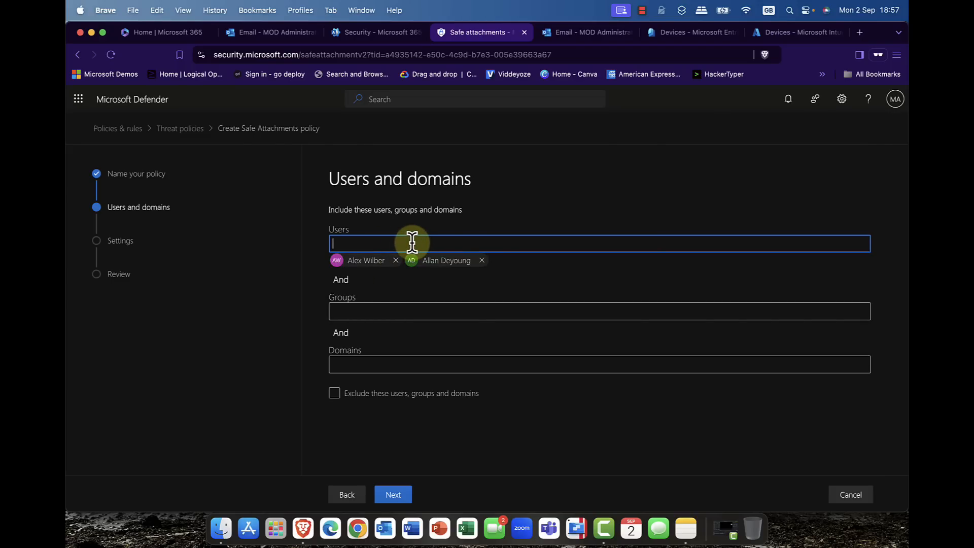
pyautogui.write('kirk')
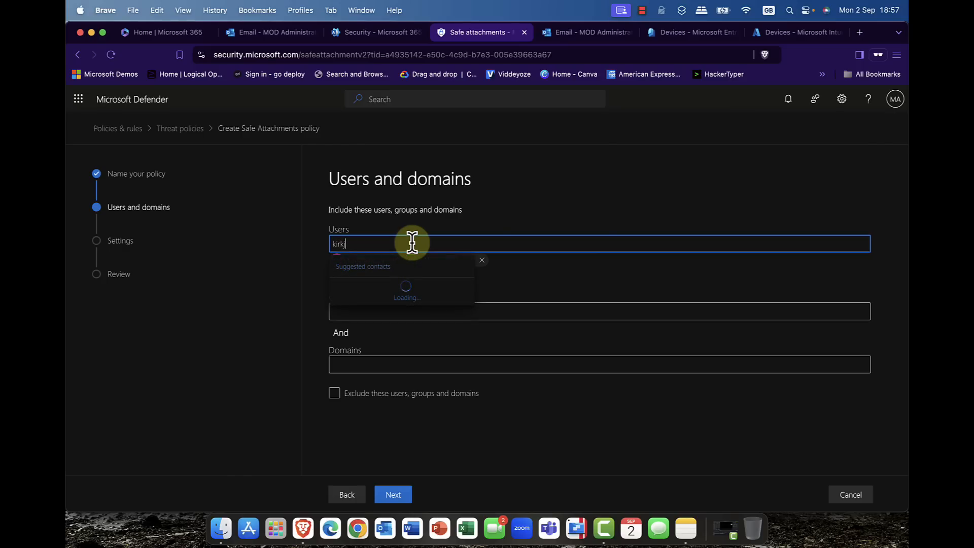
pyautogui.click(391, 287)
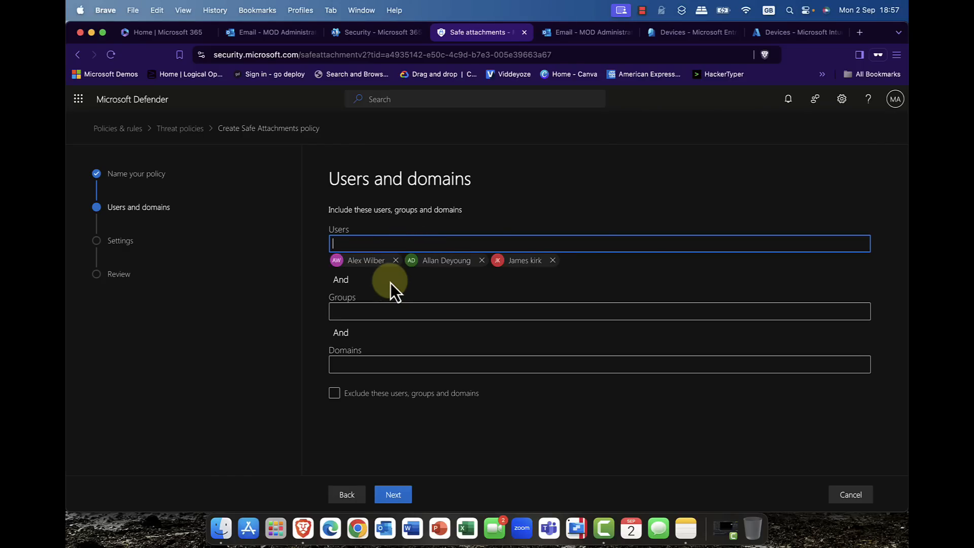
pyautogui.click(389, 494)
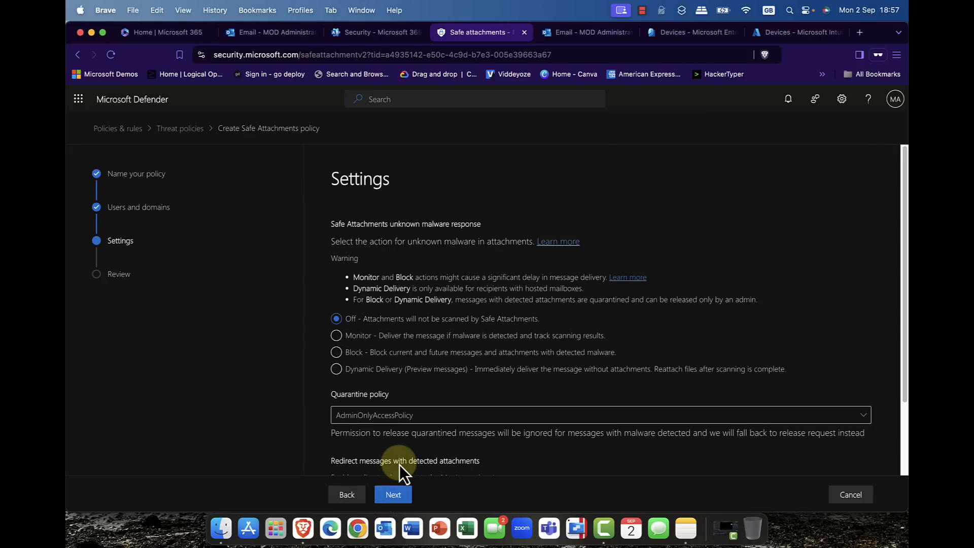
# Step: Set the unknown malware response for attachments to Dynamic Delivery (Preview messages)
pyautogui.scroll(-3, 398, 370)
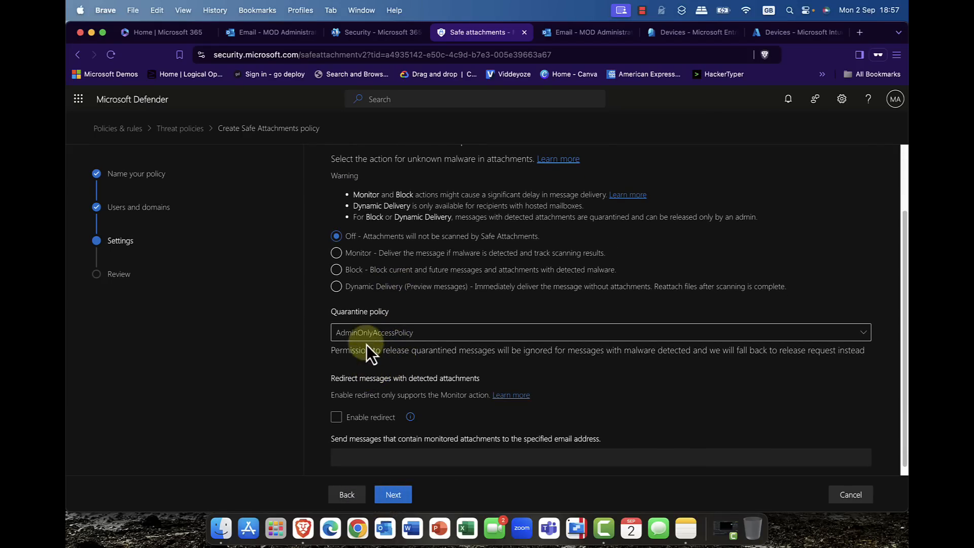
pyautogui.click(336, 253)
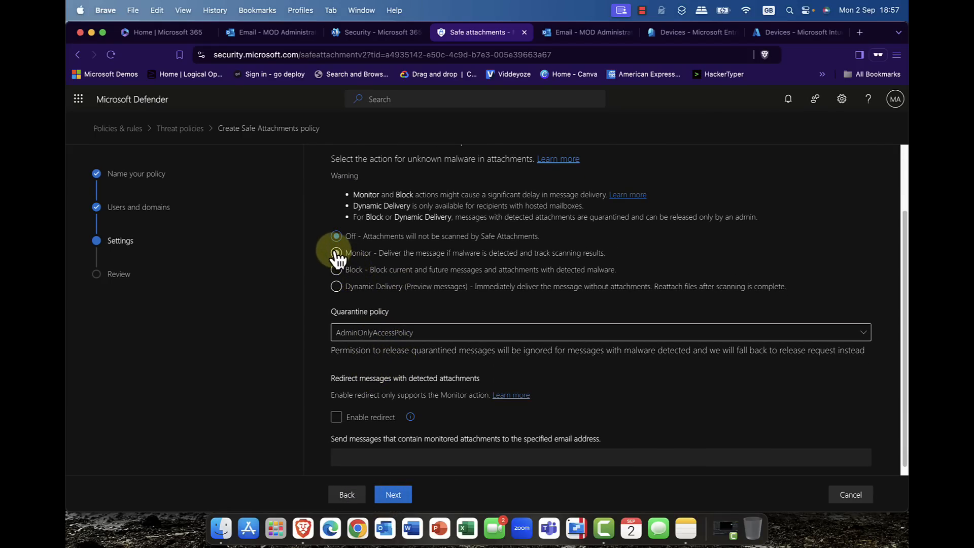
pyautogui.click(382, 238)
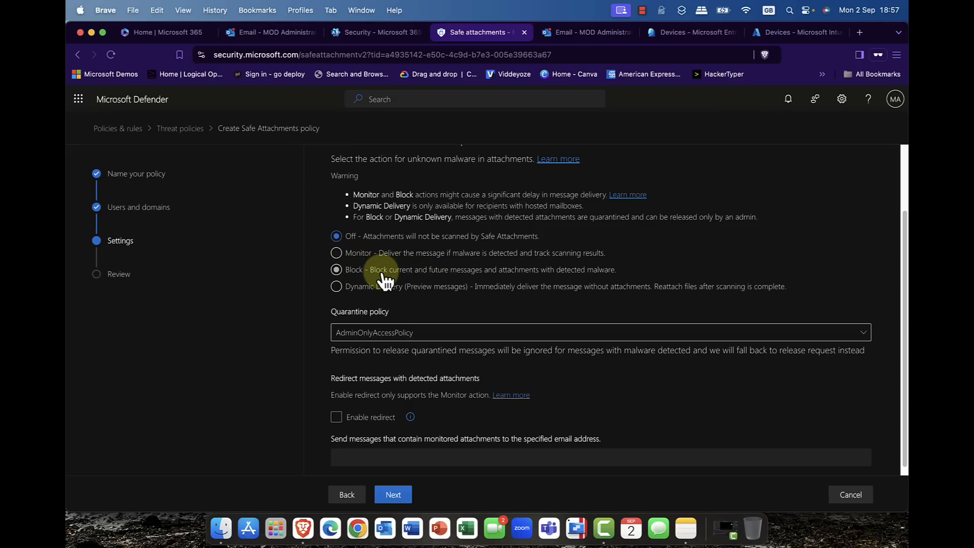
pyautogui.click(358, 289)
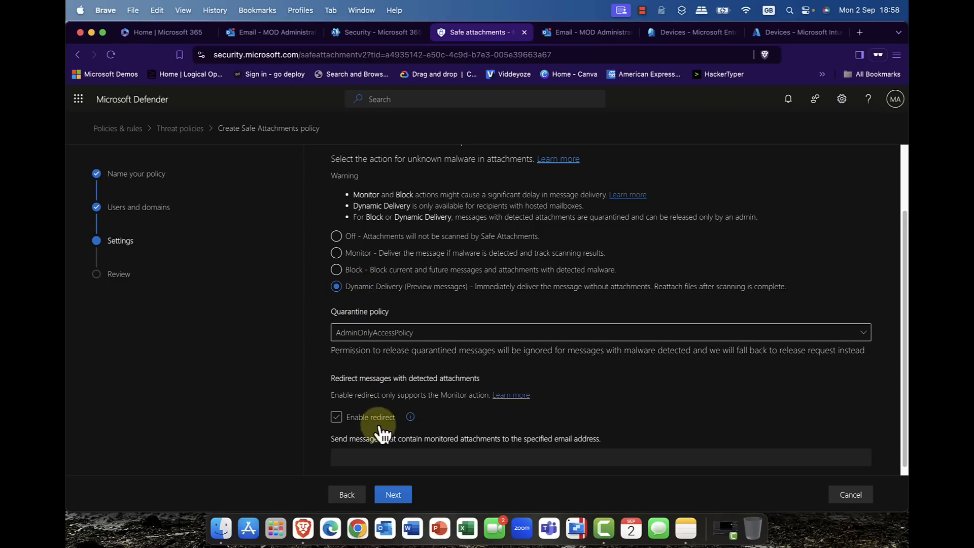
# Step: Submit the Oslo1 policy from its review page and agree to complete the organizational setup
pyautogui.click(399, 495)
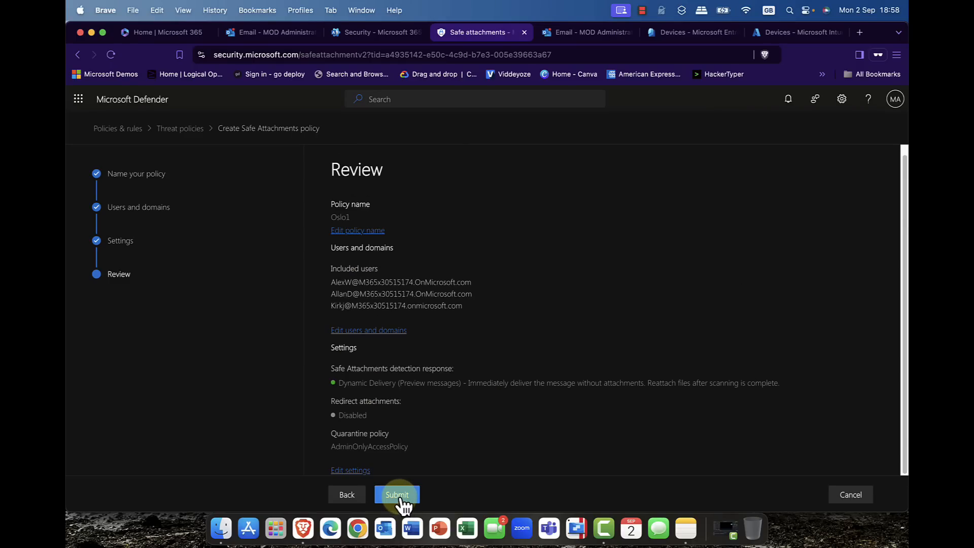
pyautogui.click(400, 498)
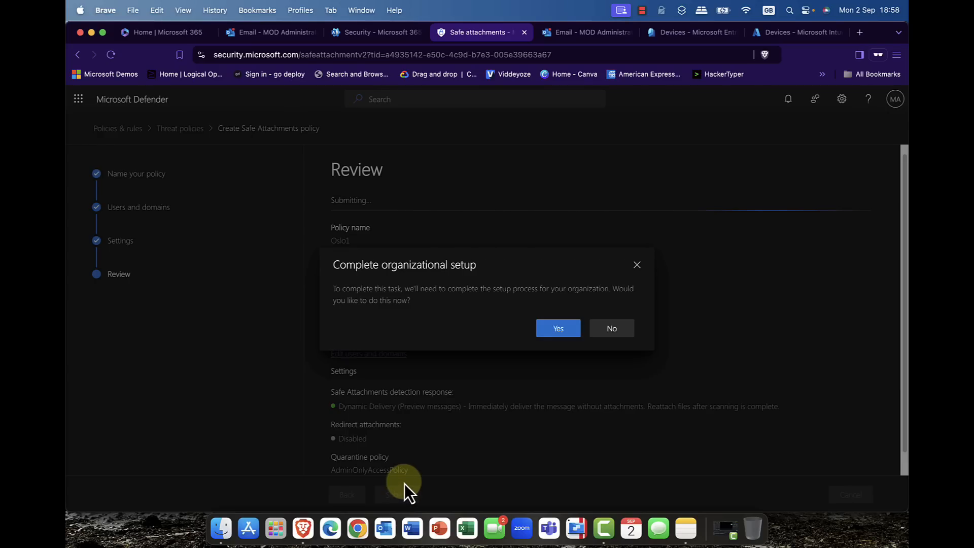
pyautogui.click(564, 329)
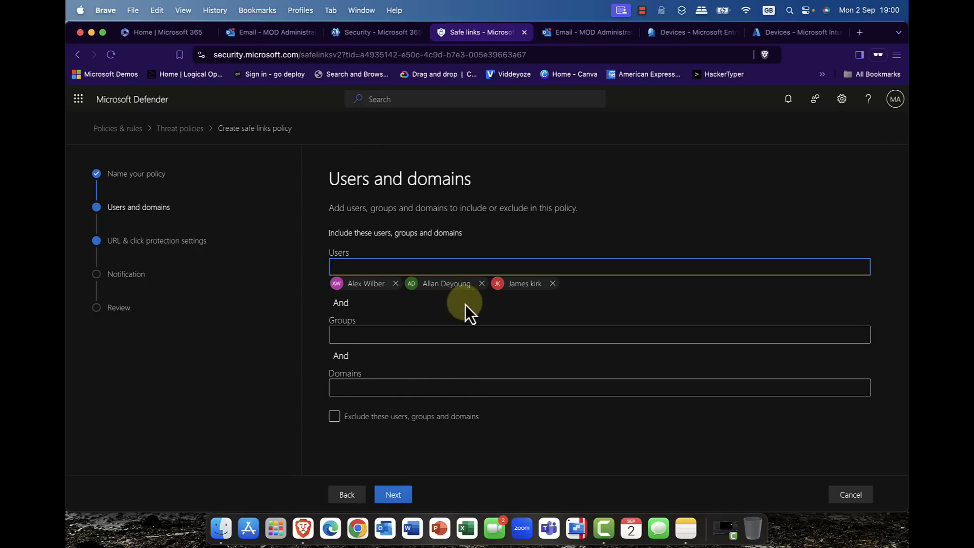
# Step: Proceed from the Safe Links policy's users to its URL and click protection settings and review the Email, Teams and Office 365 Apps options
pyautogui.click(401, 496)
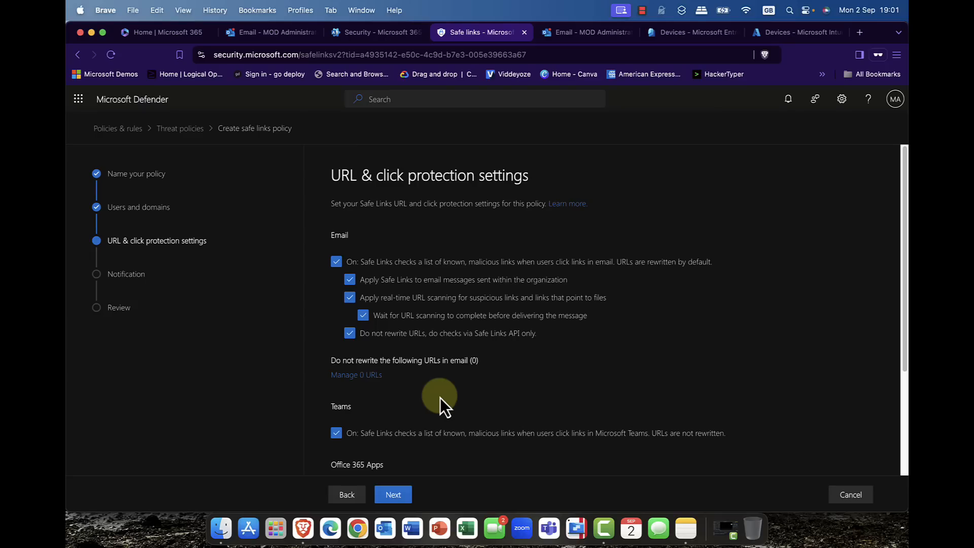
pyautogui.scroll(-2, 439, 397)
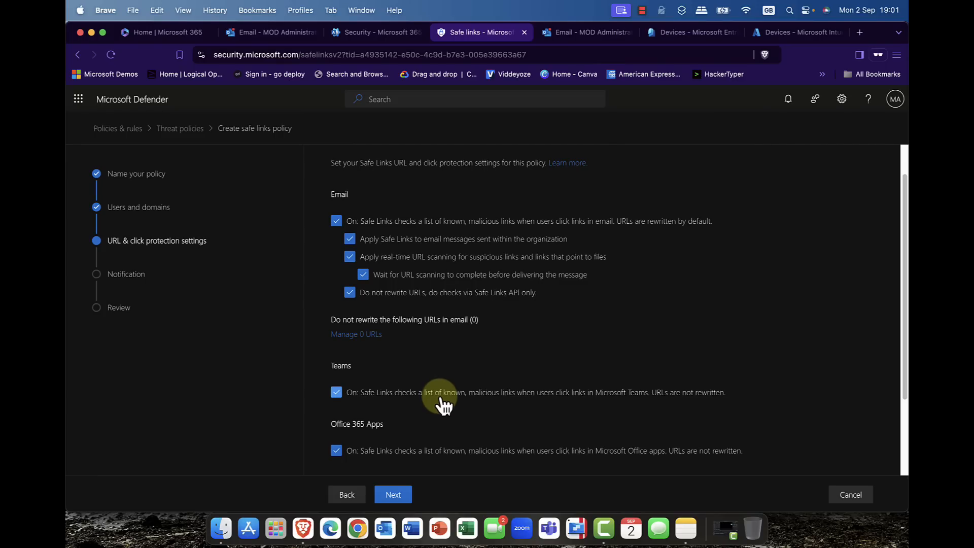
pyautogui.scroll(-2, 440, 397)
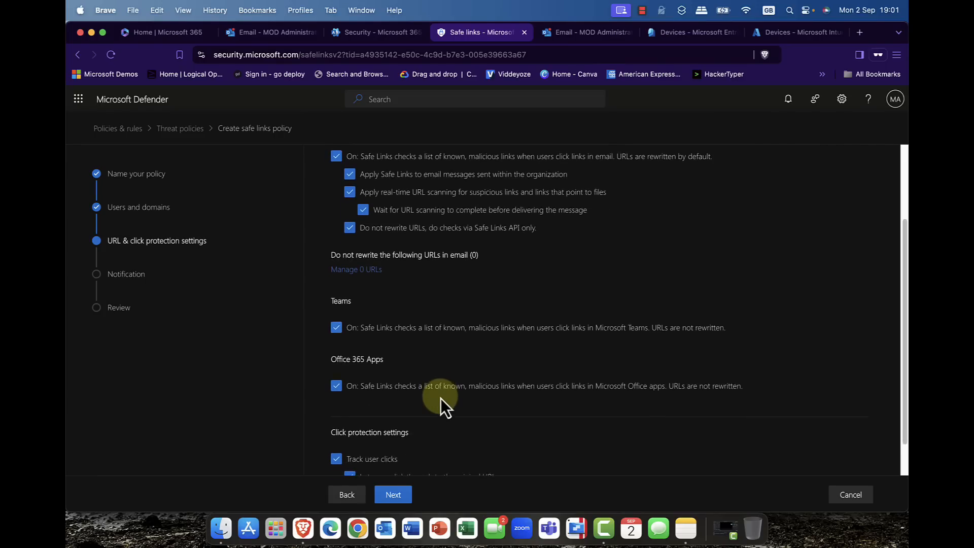
pyautogui.scroll(2, 440, 398)
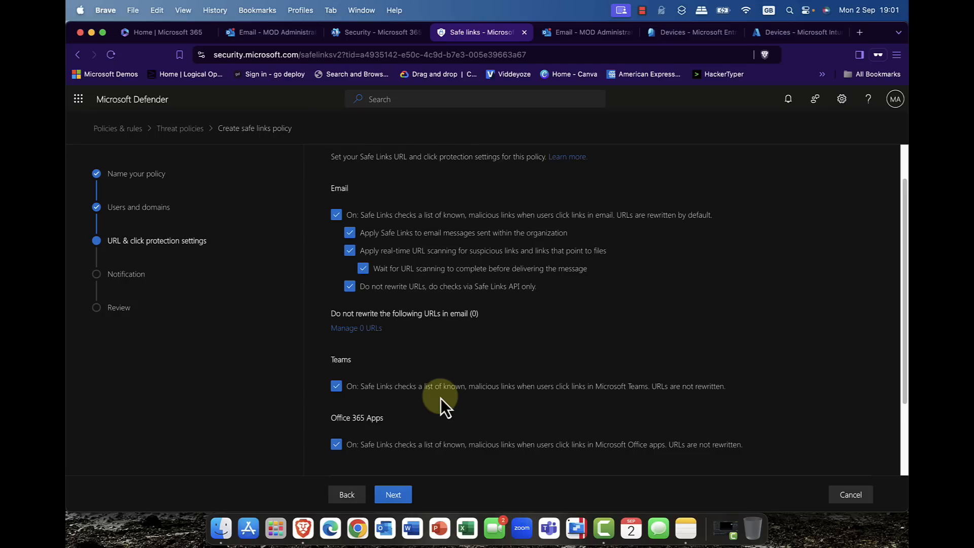